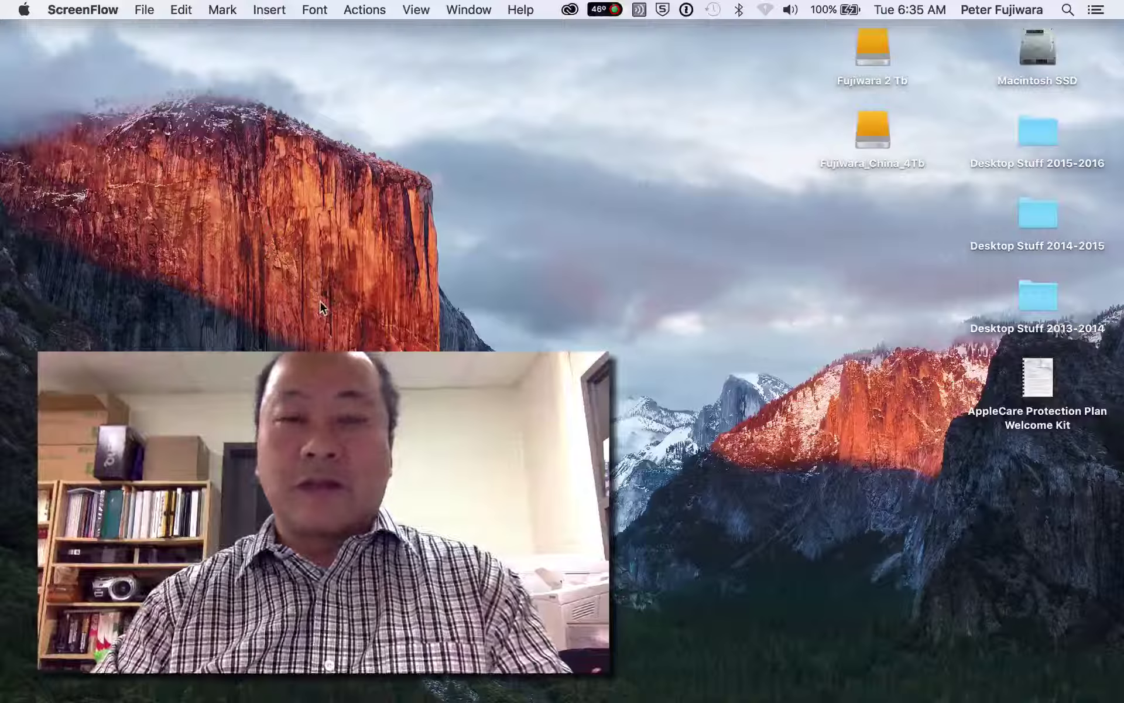
Switch from ScreenFlow to Finder with Cmd+Tab.
key("super+Tab")
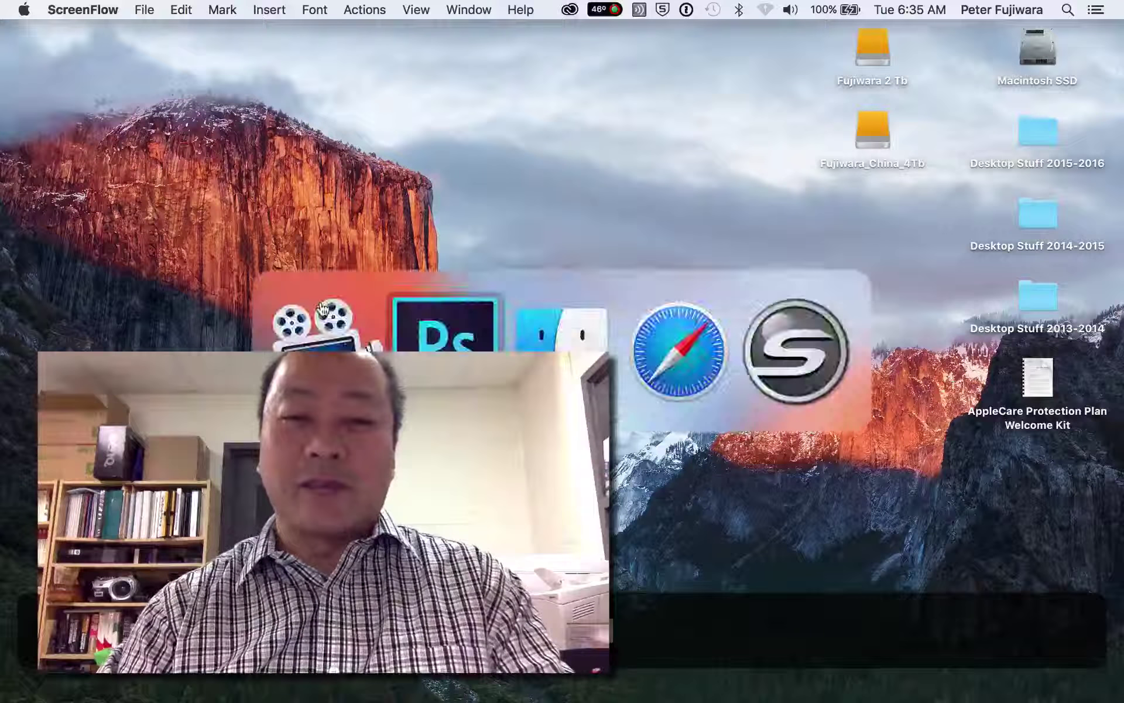
key("super+Tab")
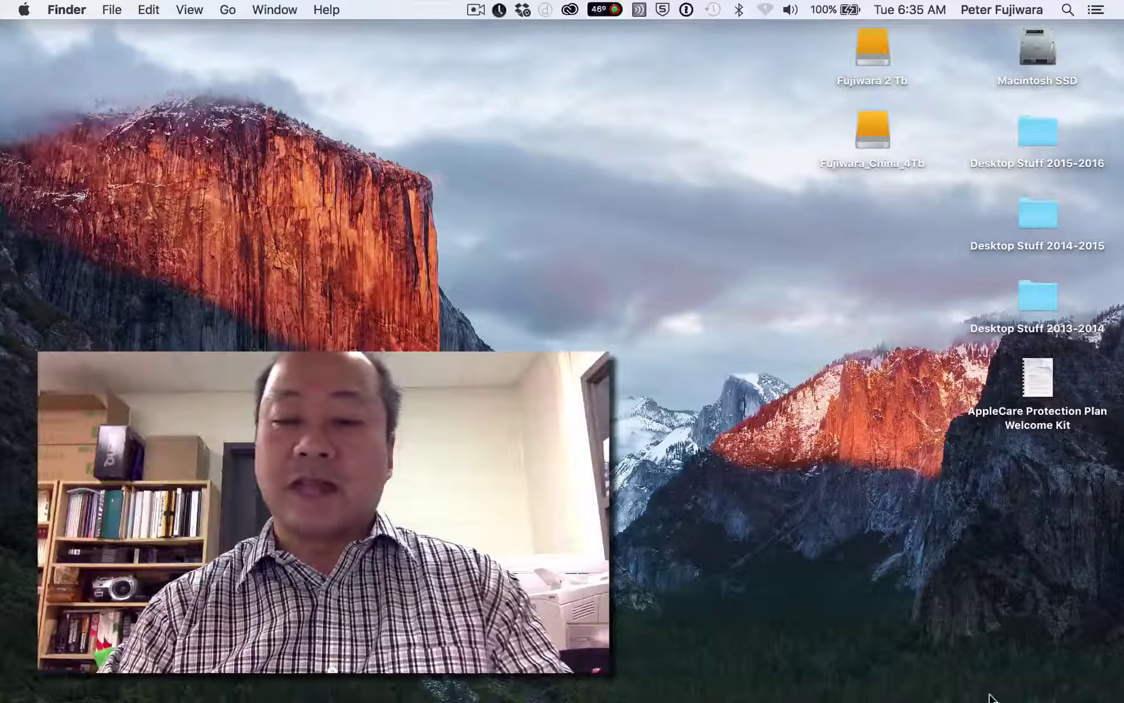
Browse the Special Effect Make-up folder and preview IMG_9992.JPG (3.1 MB, 4272 × 2848).
mouse_move(989, 700)
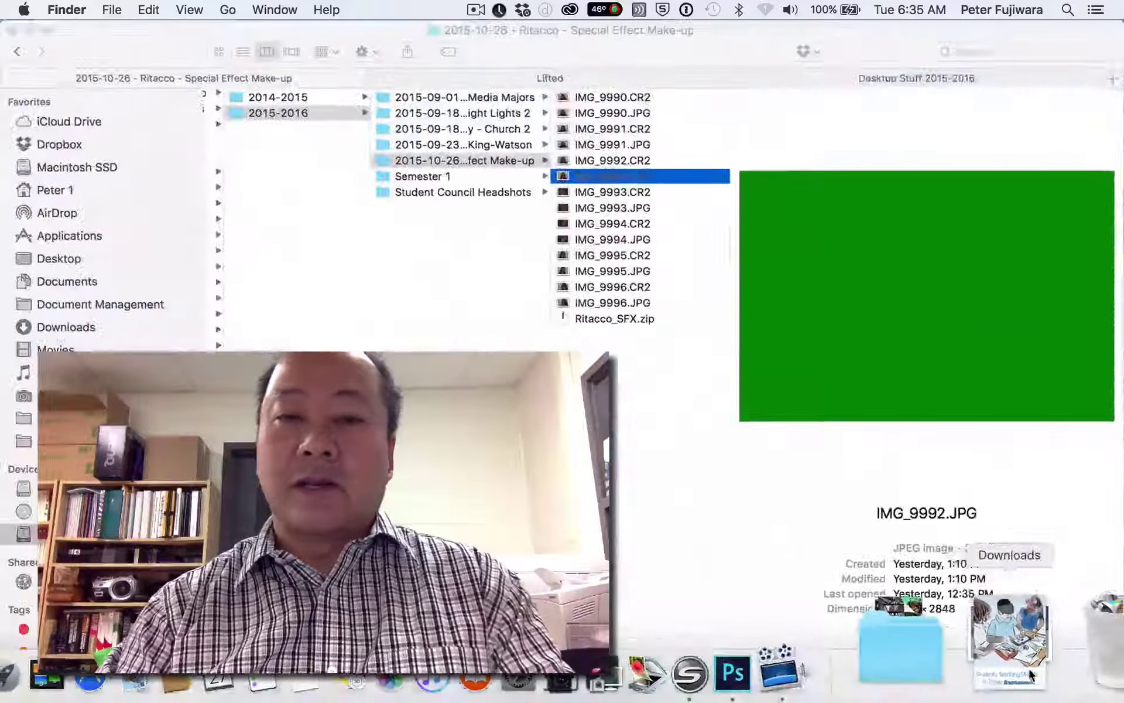
left_click(634, 145)
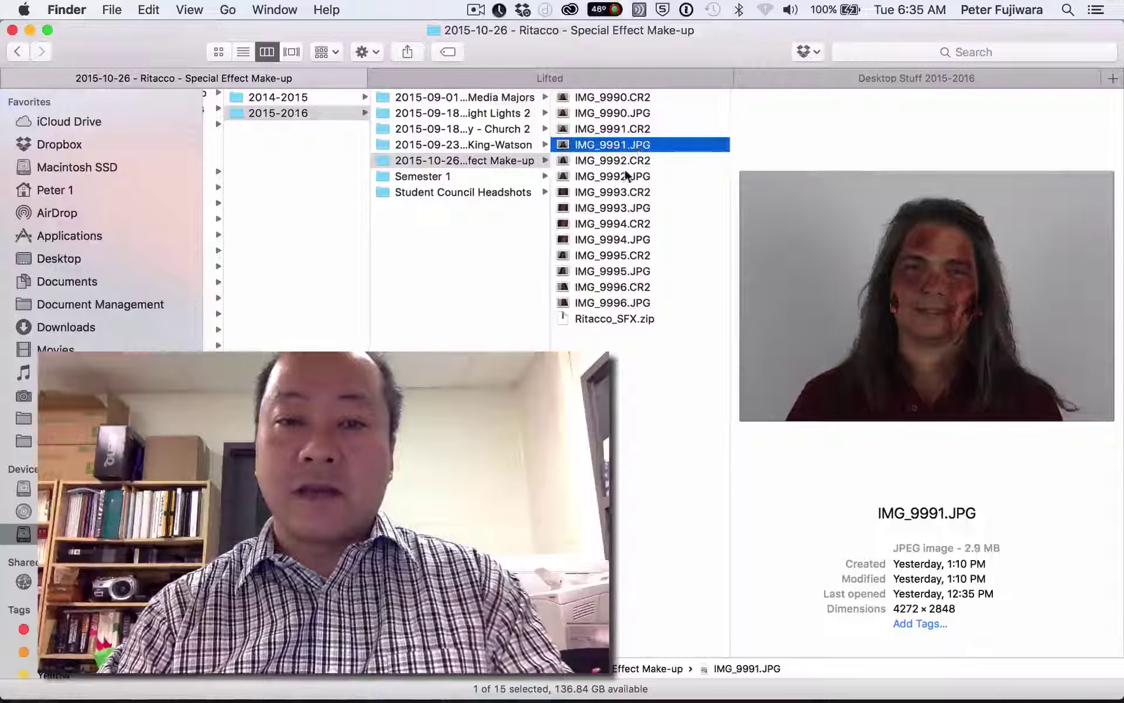
left_click(627, 176)
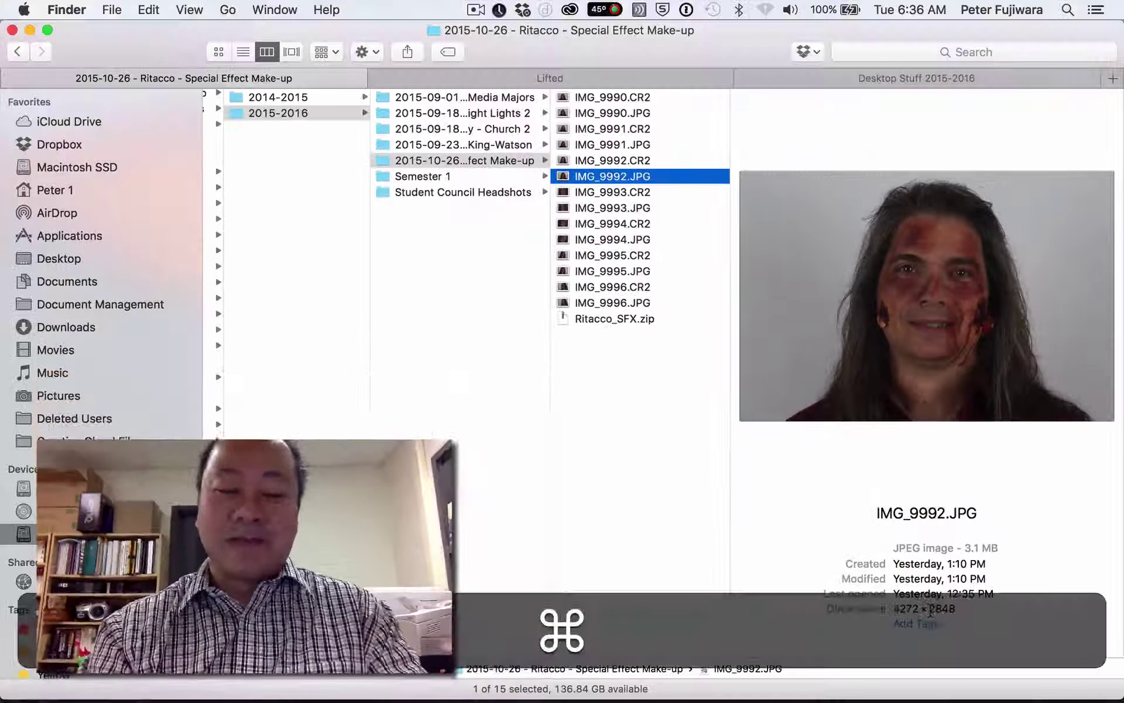
In Photoshop, create a new 4472 × 3641 px, 300 ppi transparent document named 'Composite Template'.
key("super+Tab")
key("super+Tab")
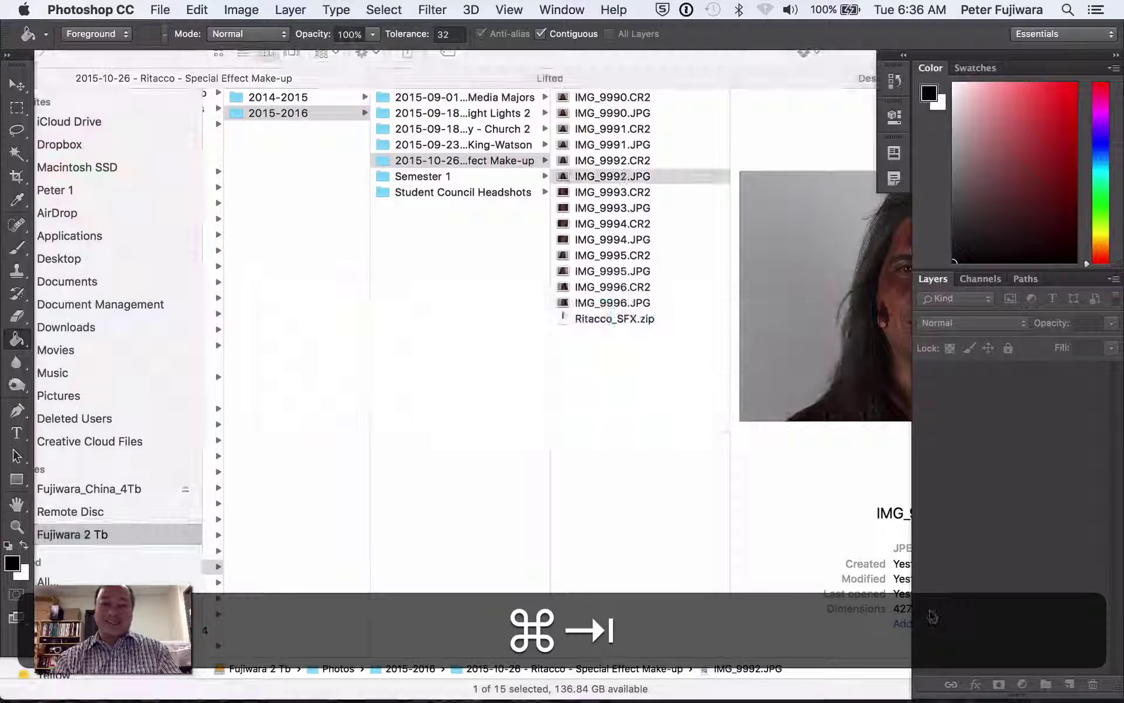
left_click(160, 10)
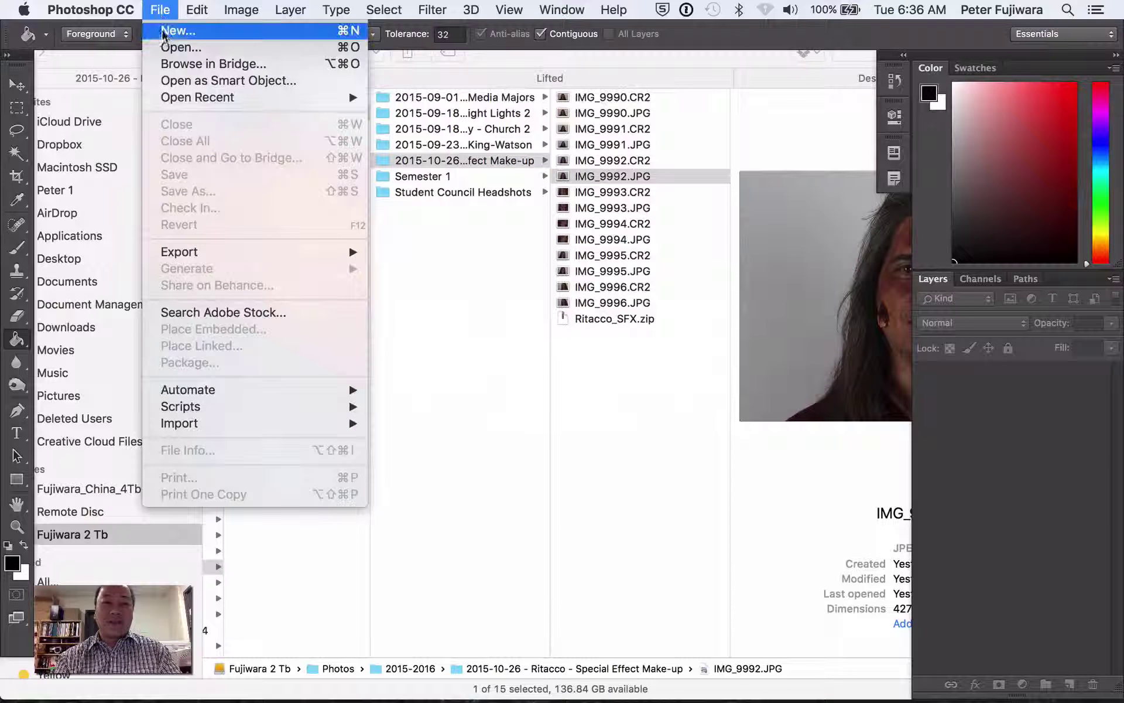
left_click(164, 37)
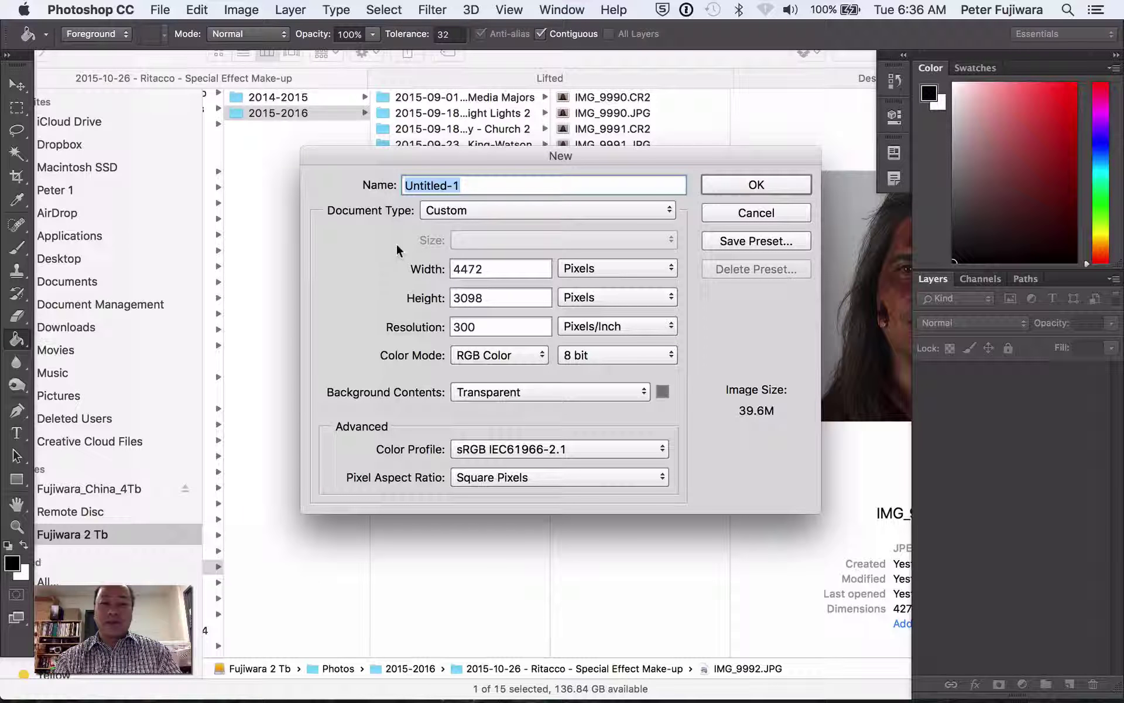
type("Co")
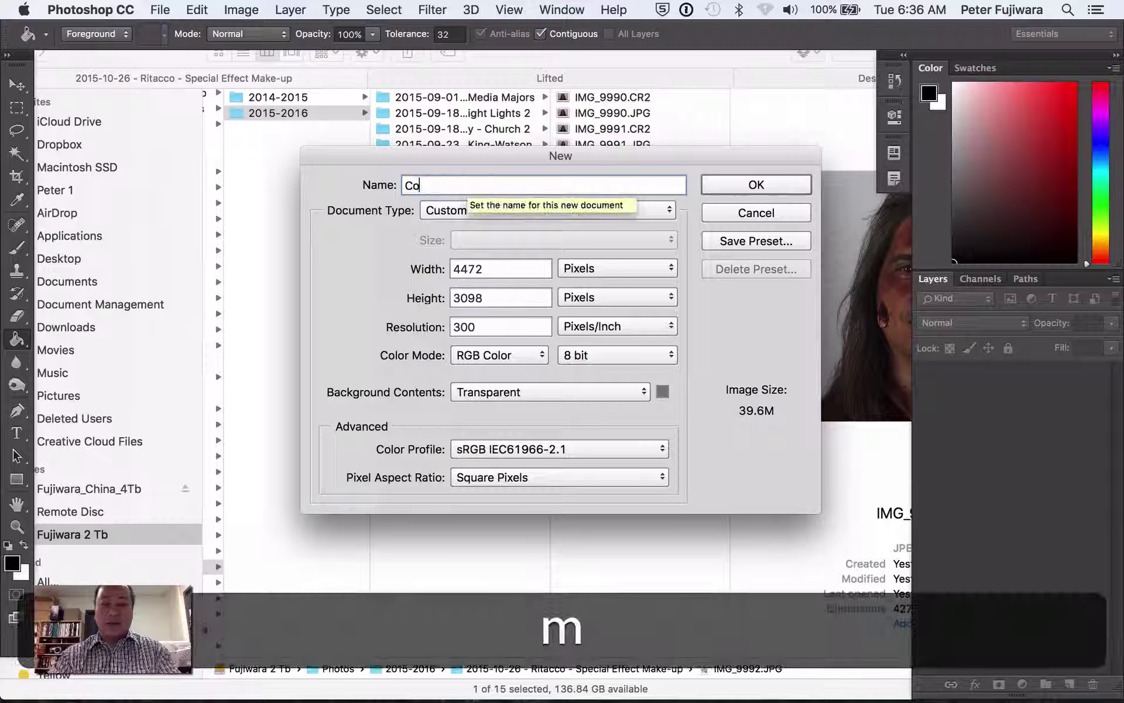
type("mposite Template")
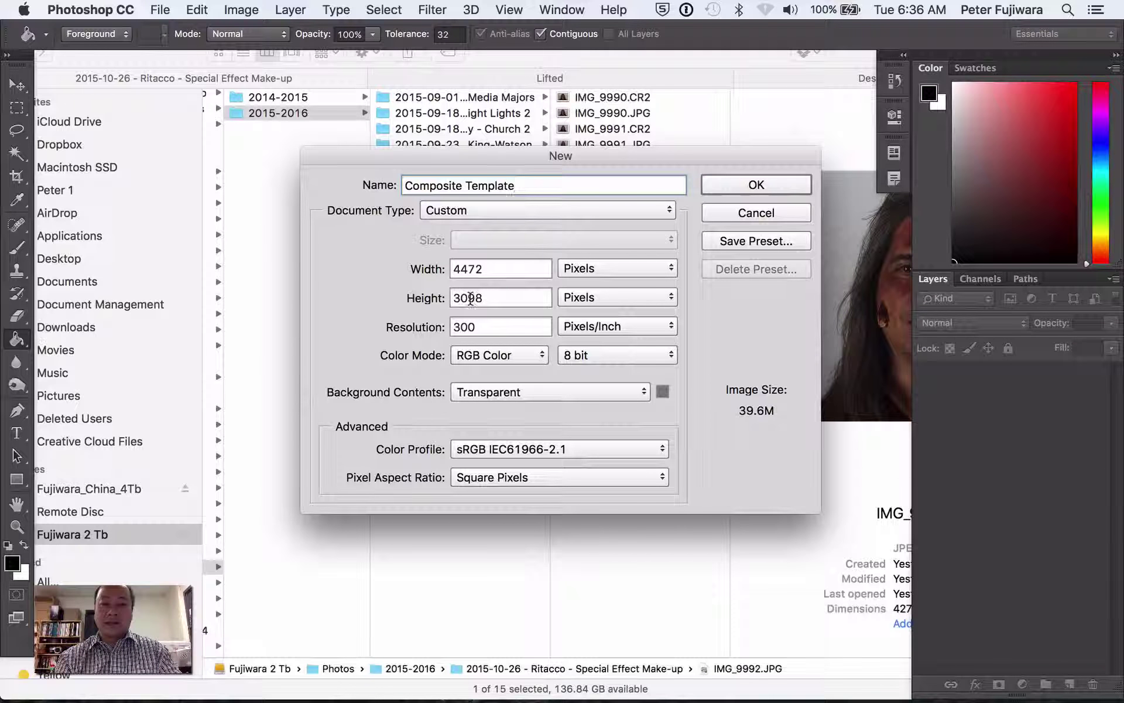
double_click(495, 298)
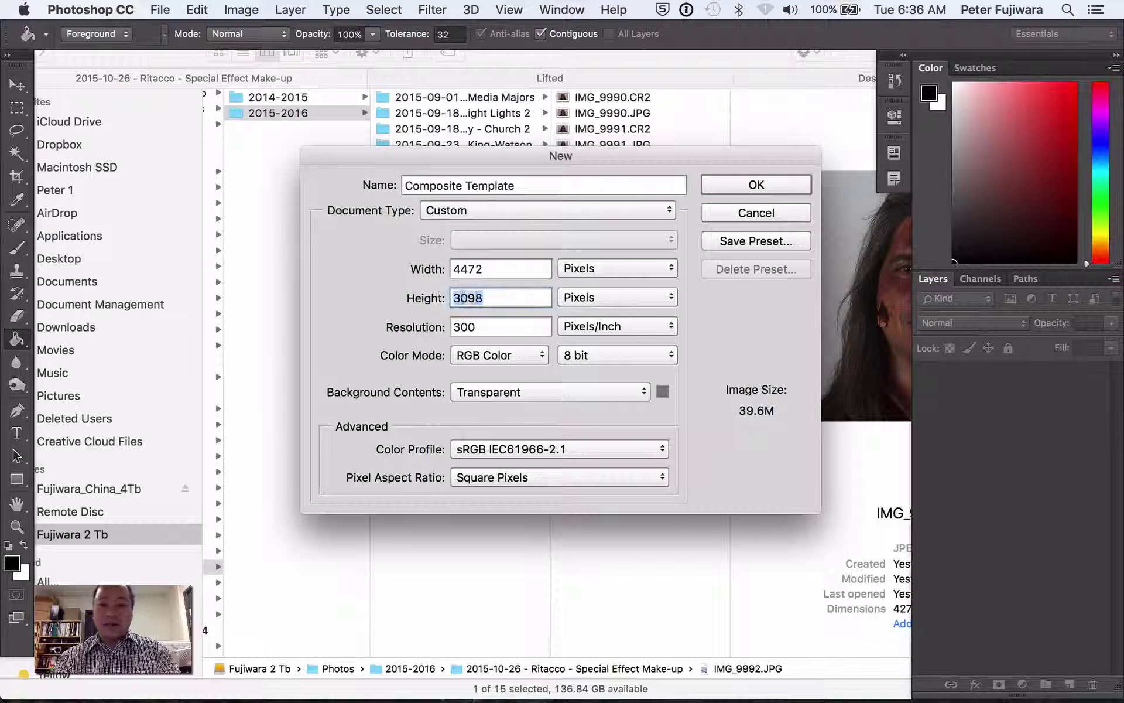
type("3")
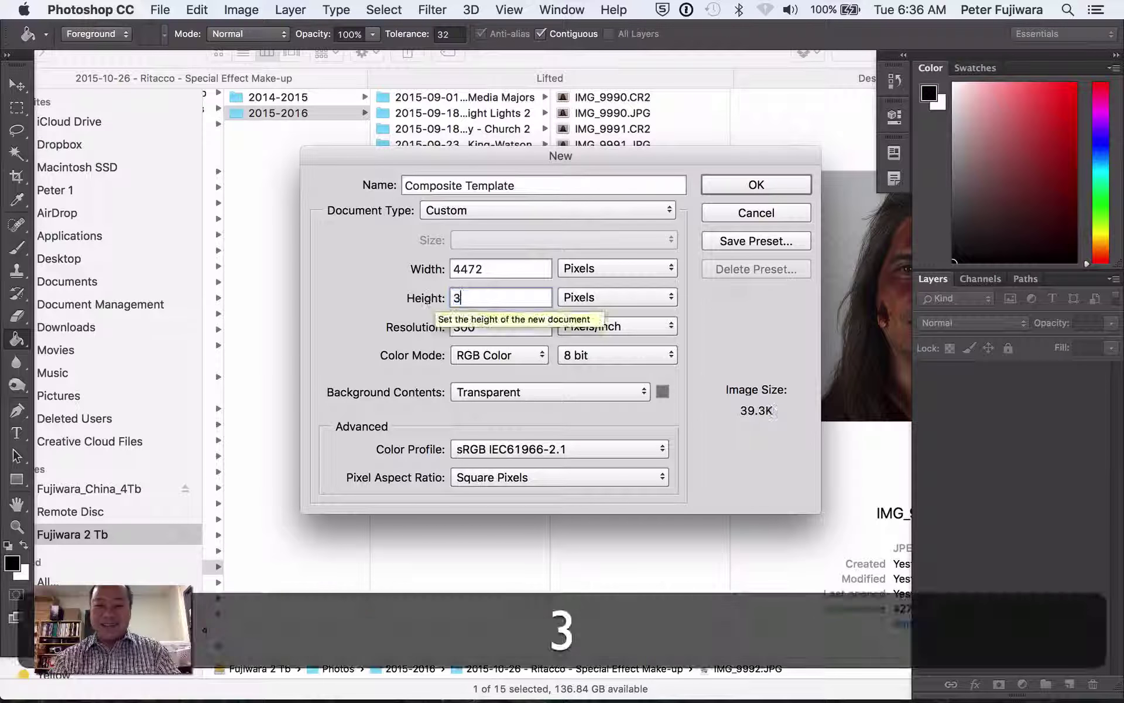
type("641")
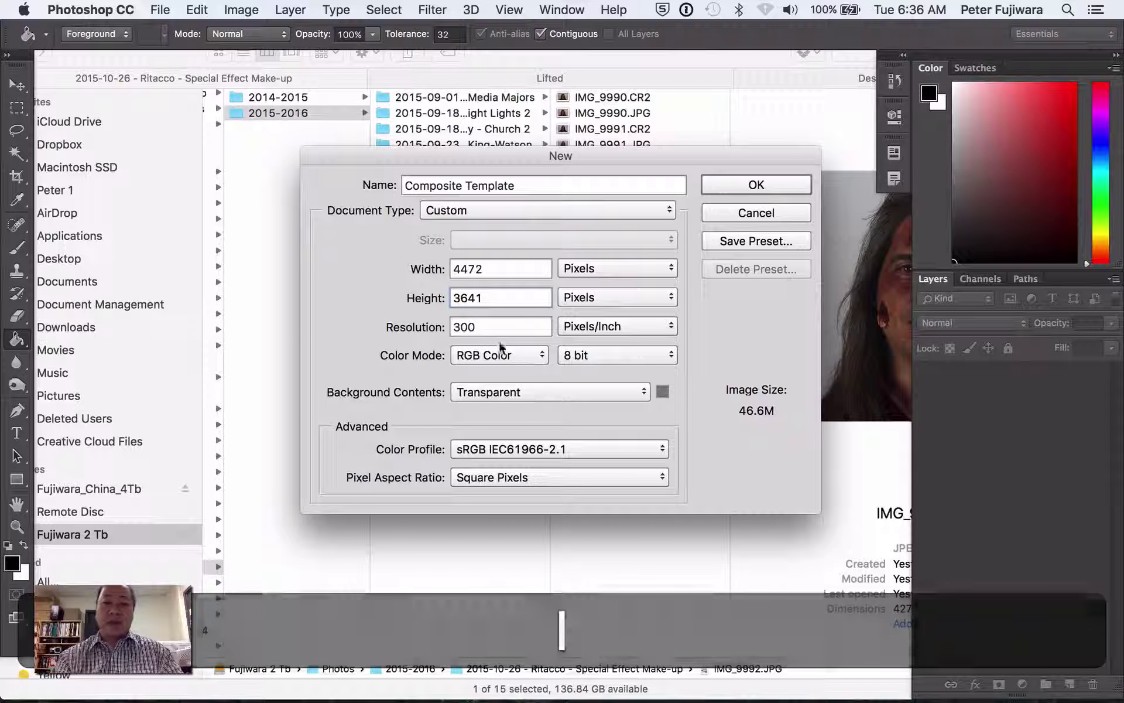
left_click(488, 329)
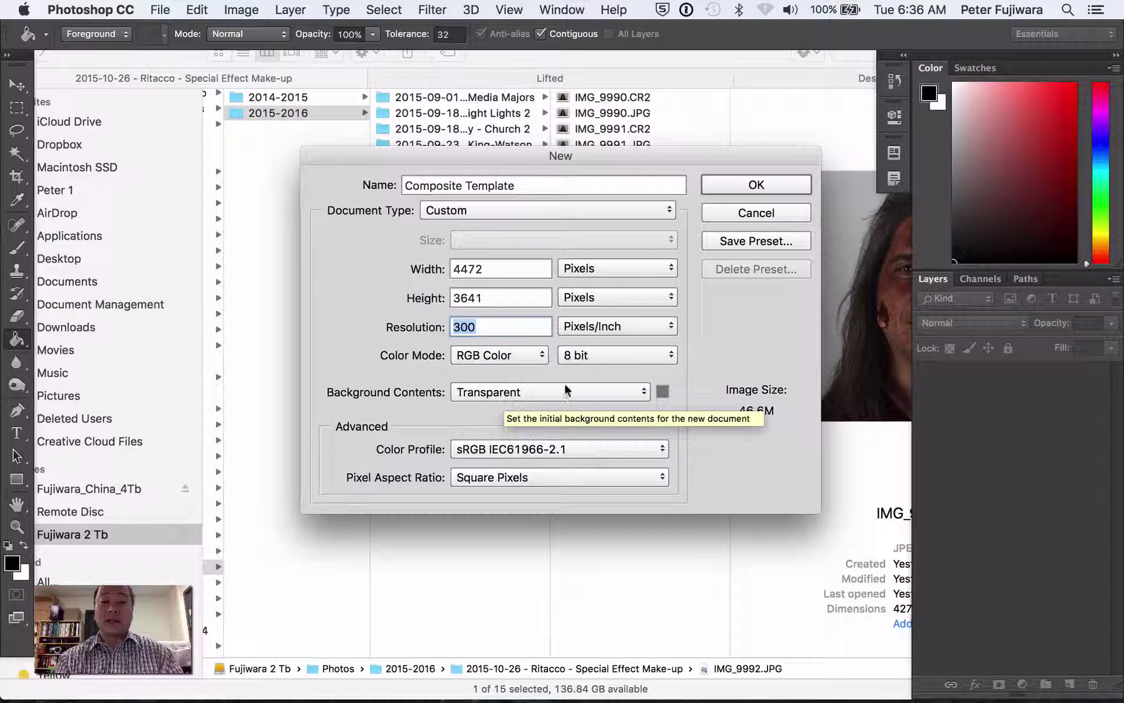
left_click(756, 185)
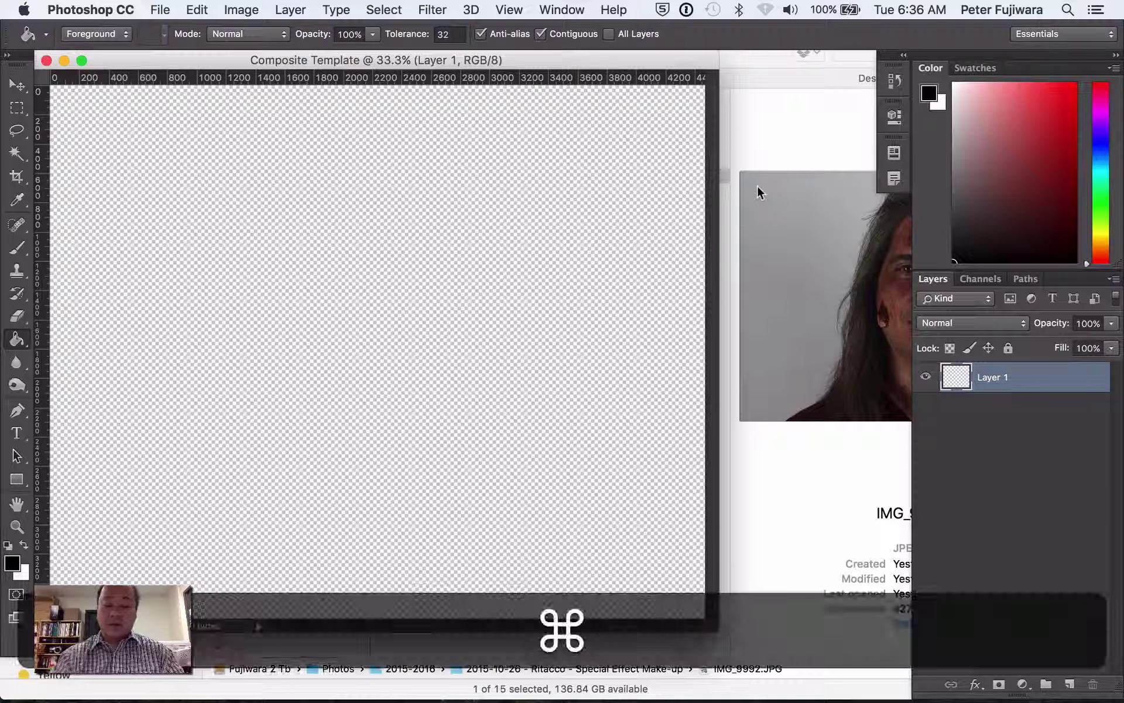
Fit the document on screen and add a new layer named 'Template'.
key("super+0")
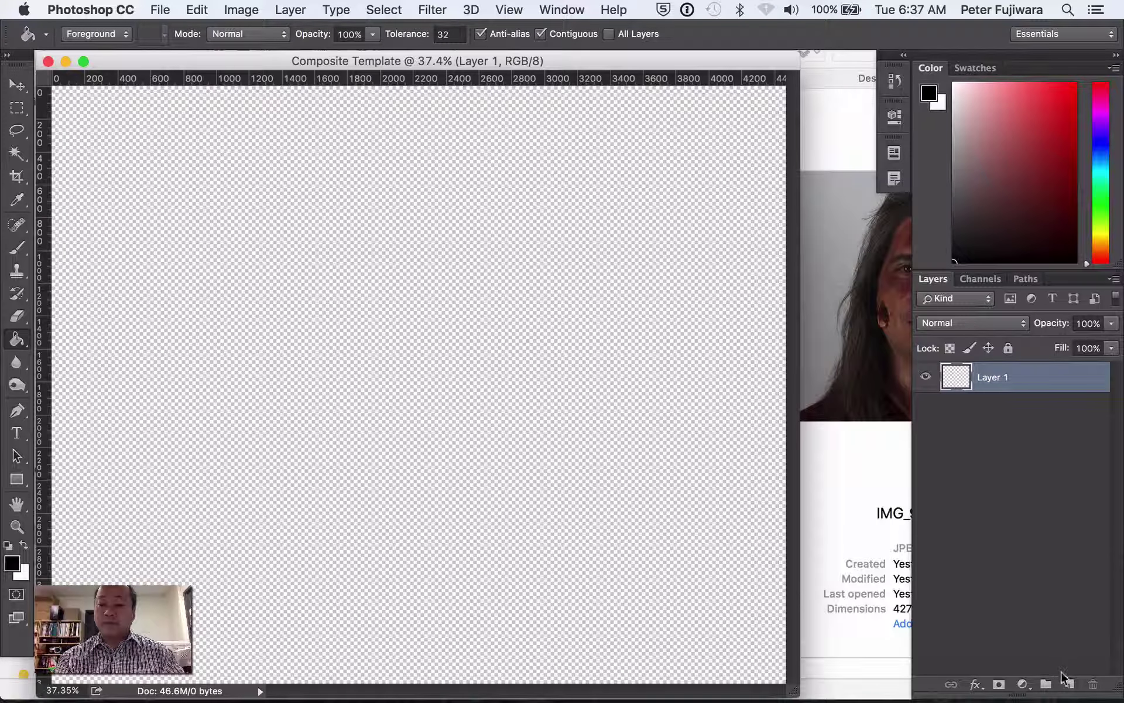
left_click(1068, 682)
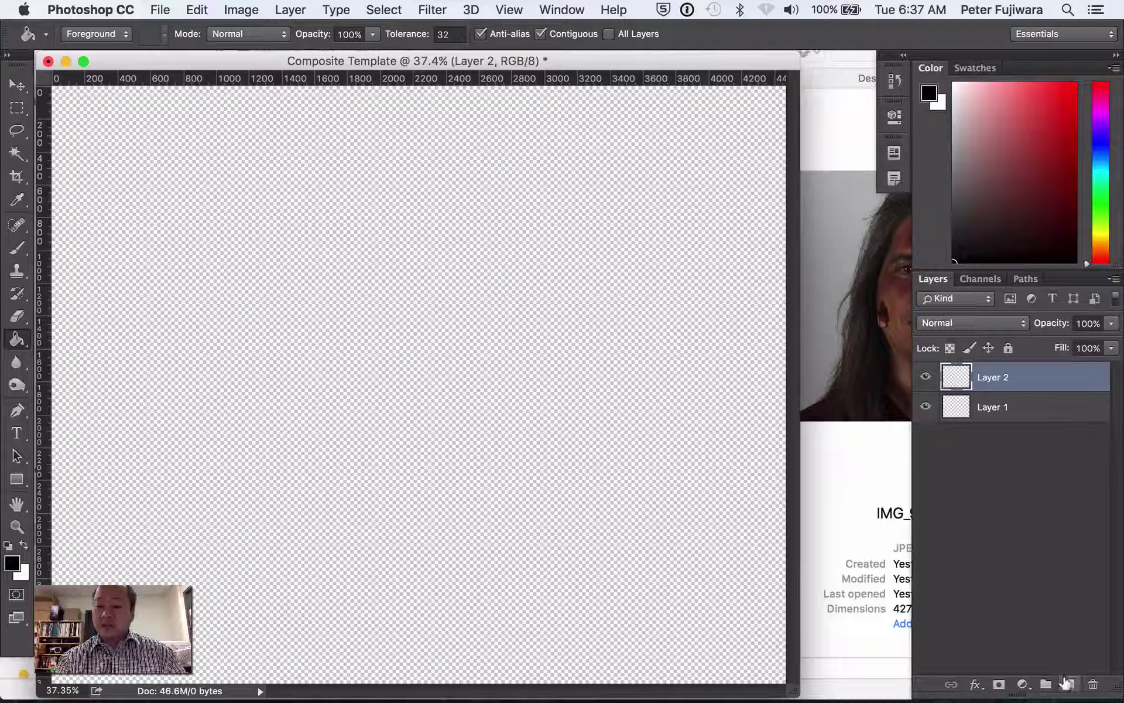
double_click(989, 375)
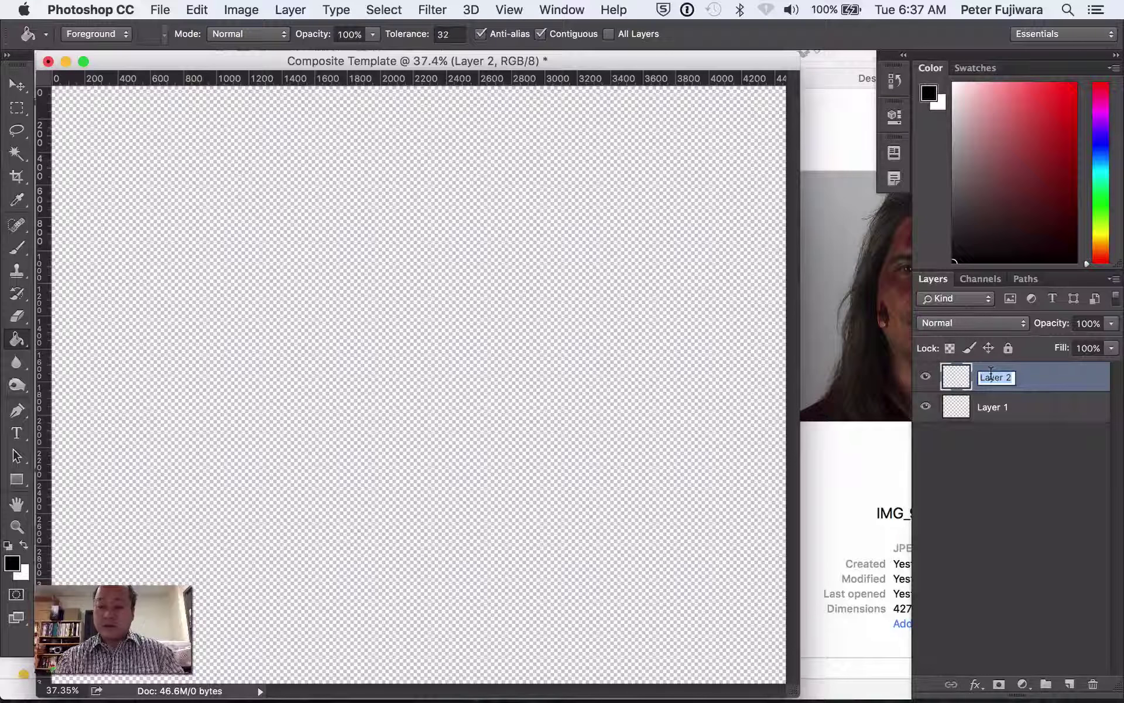
type("Template")
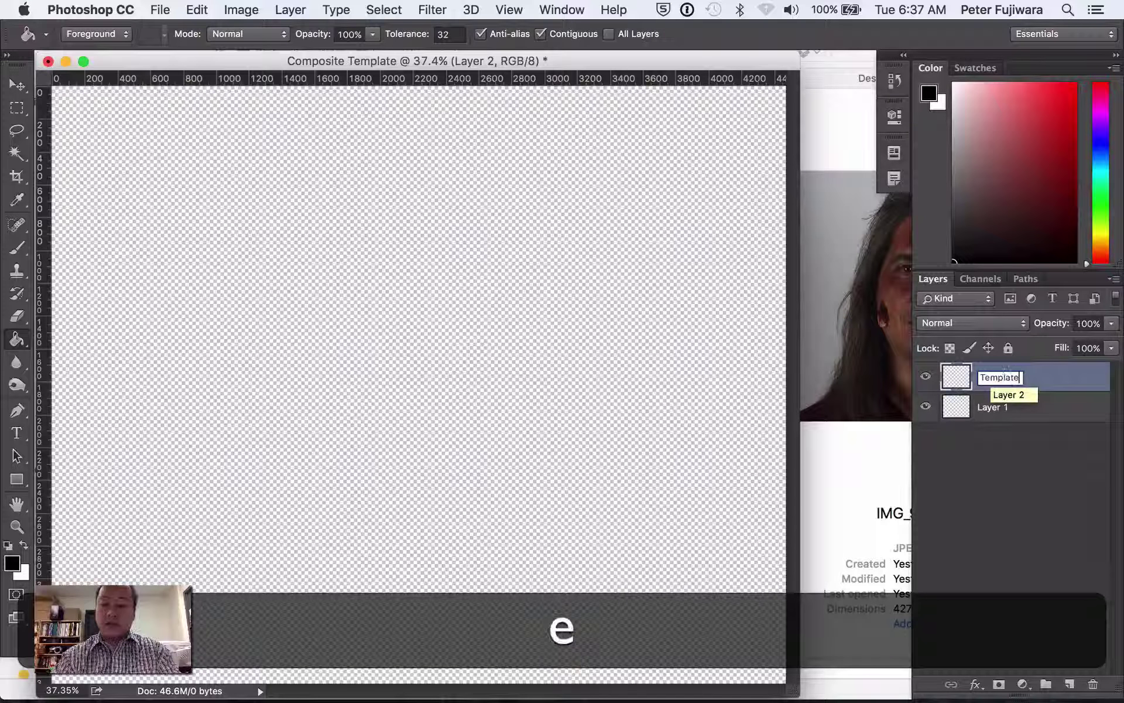
key("Return")
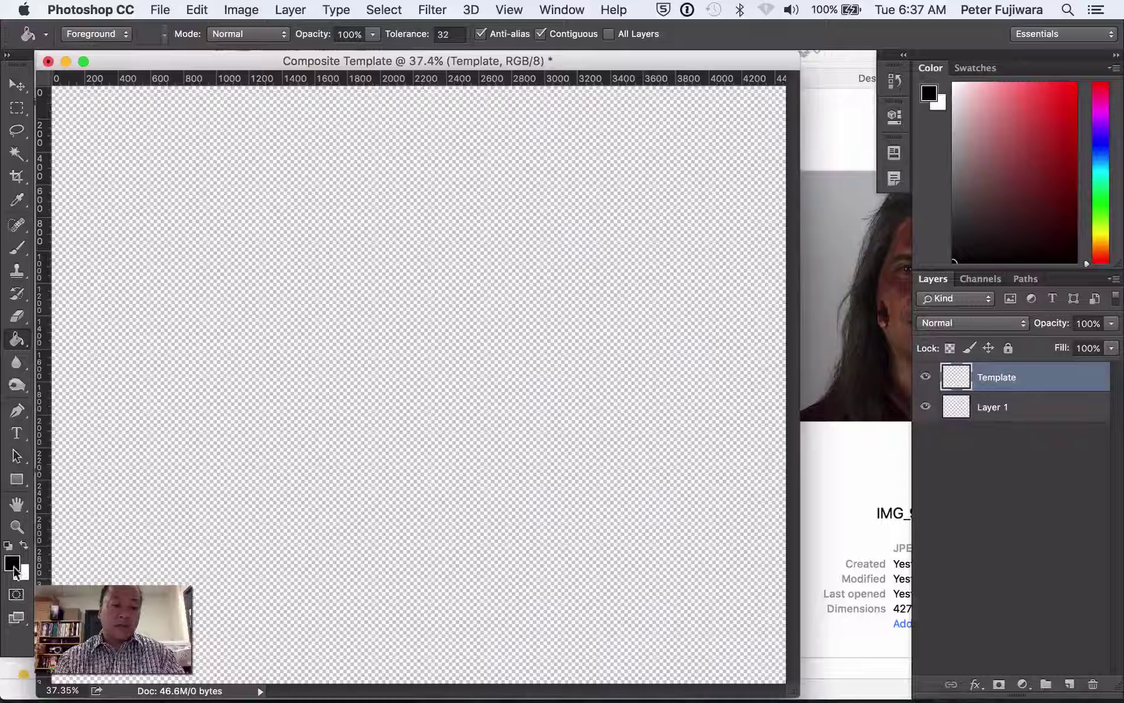
Fill the Template layer solid black with the Paint Bucket Tool.
left_click(9, 339)
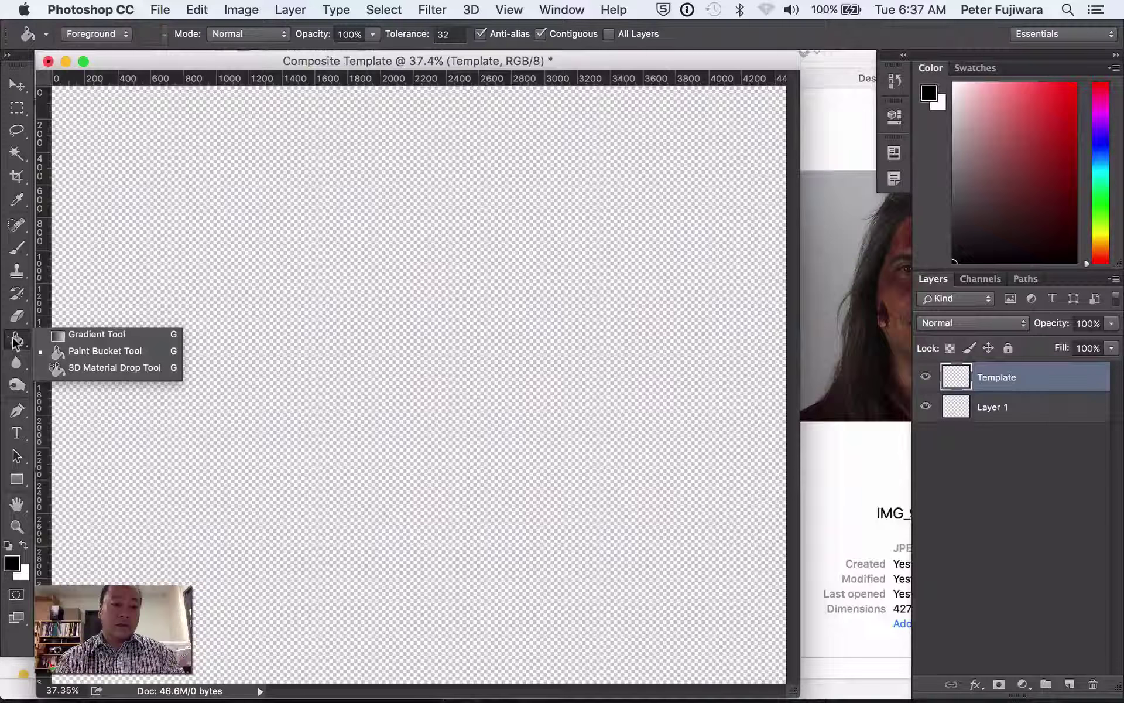
left_click(86, 349)
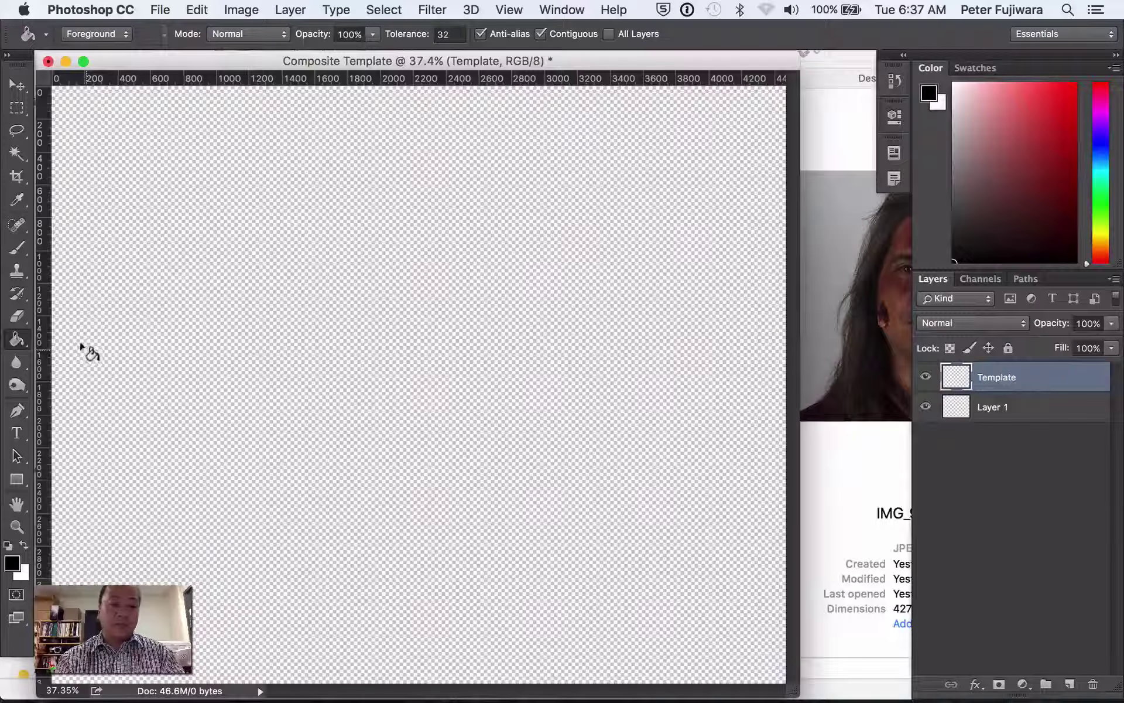
left_click(191, 264)
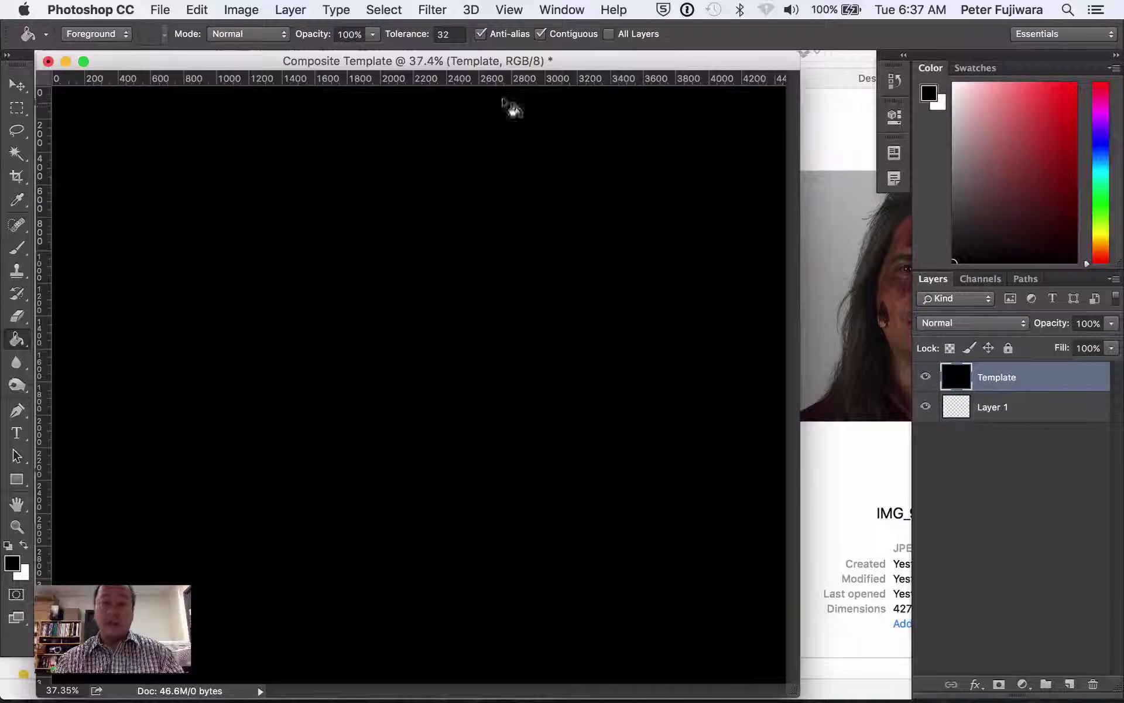
left_click(17, 87)
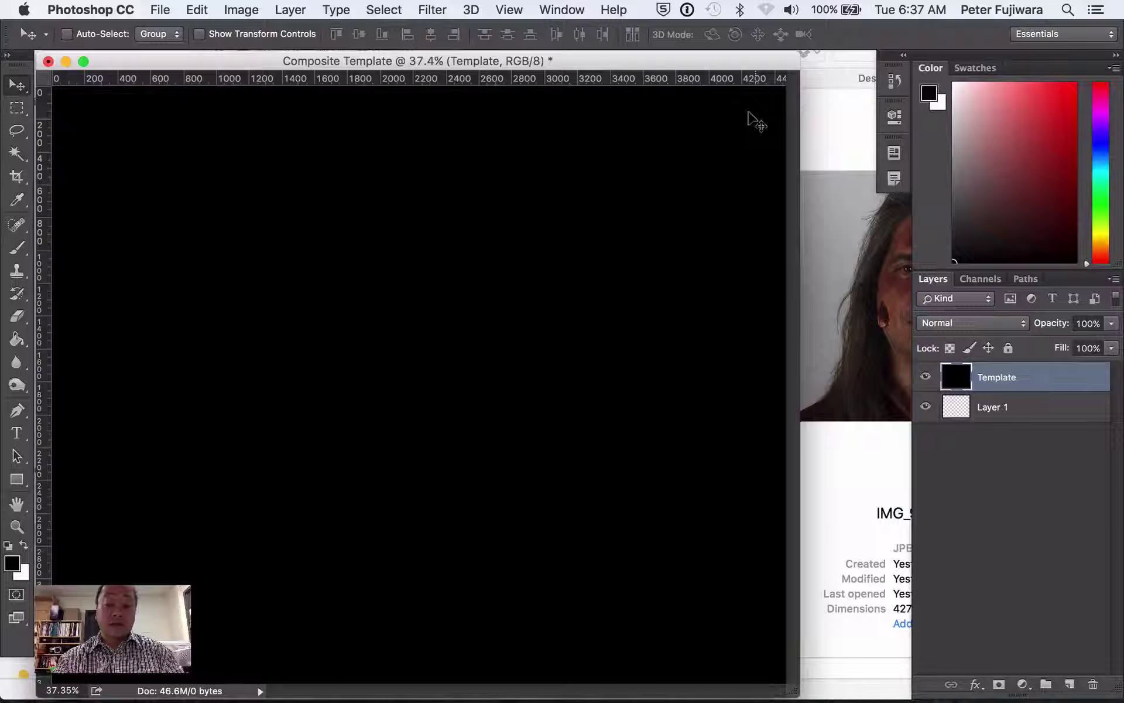
Zoom into the top-right corner and place a vertical guide at about X 4372 px.
key("super+space")
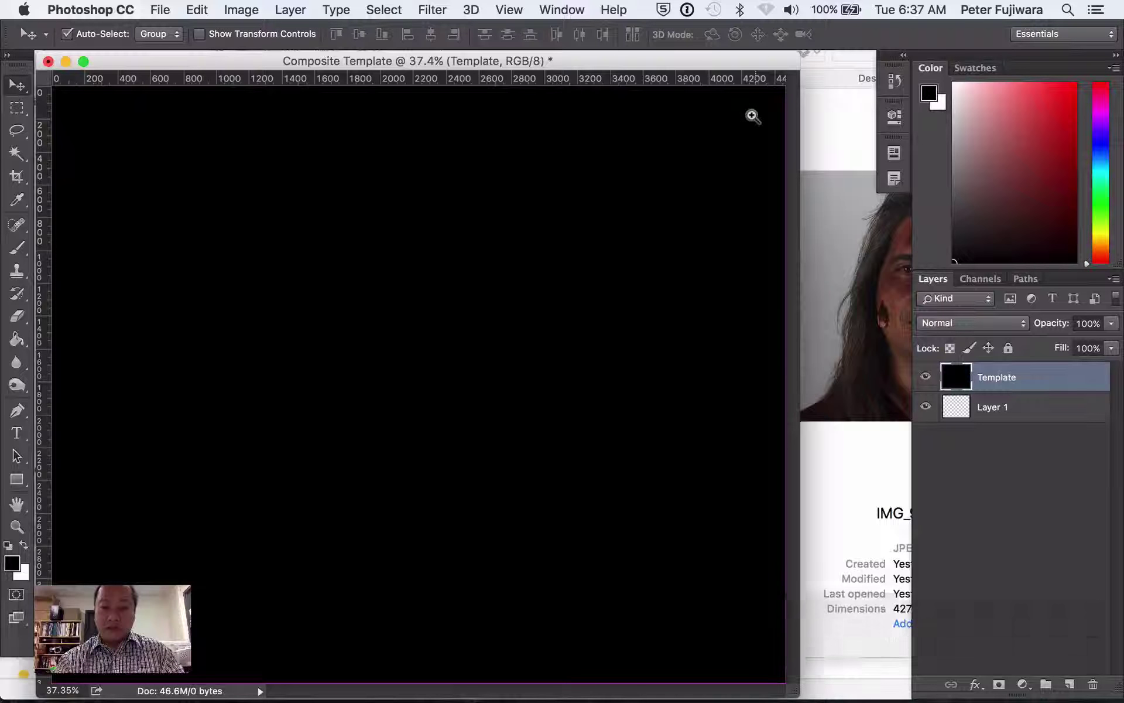
left_click(782, 72)
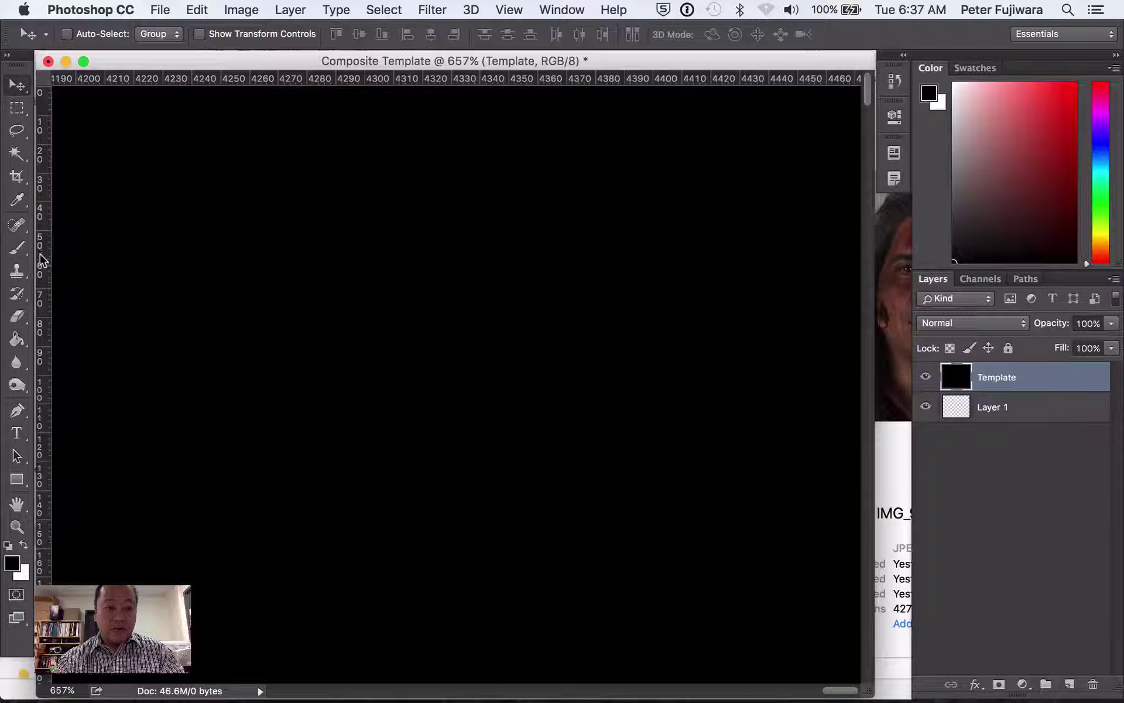
left_click_drag(41, 259, 560, 232)
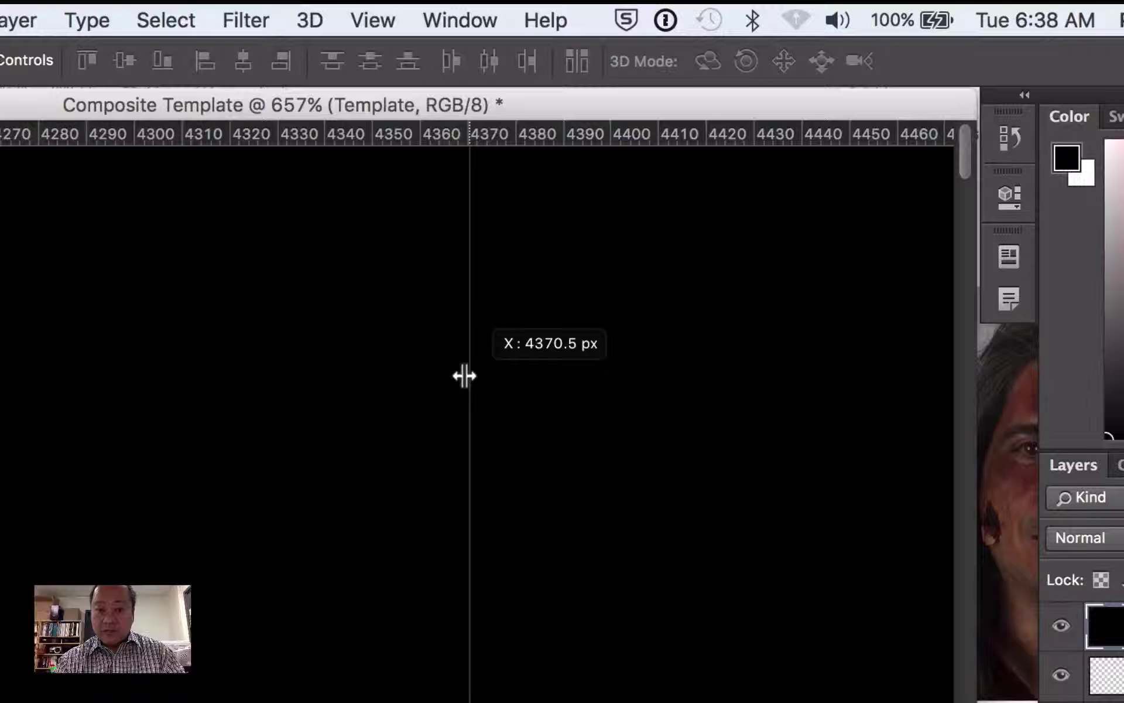
left_click_drag(465, 375, 470, 375)
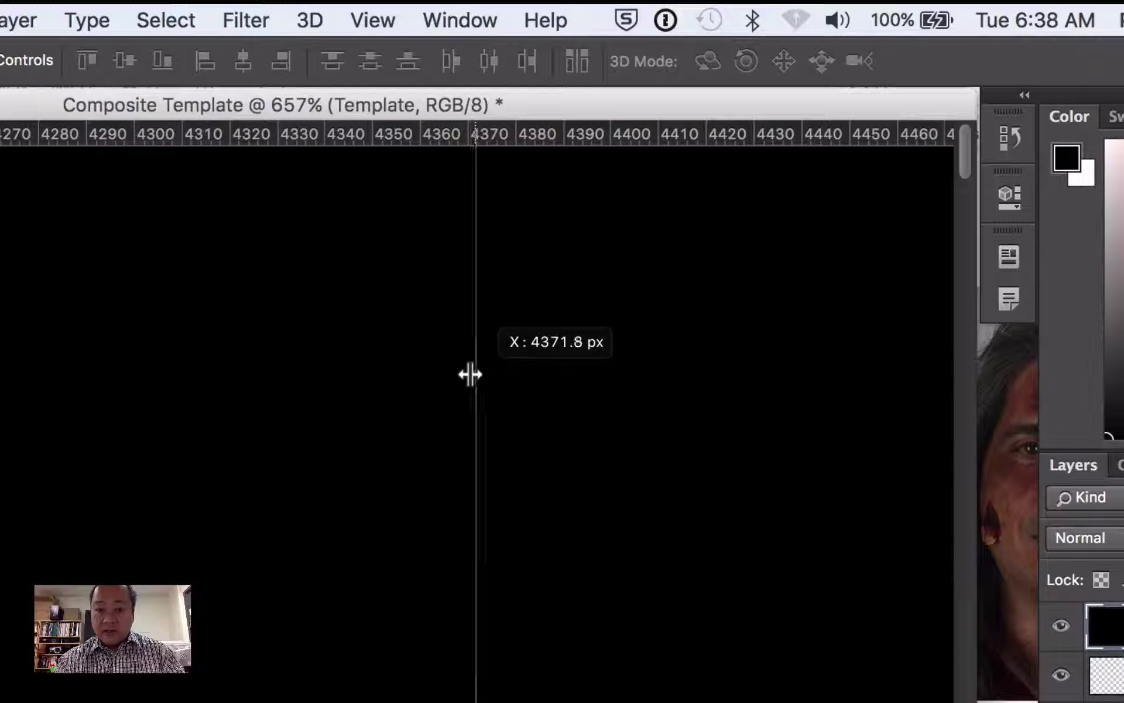
left_click_drag(470, 374, 471, 376)
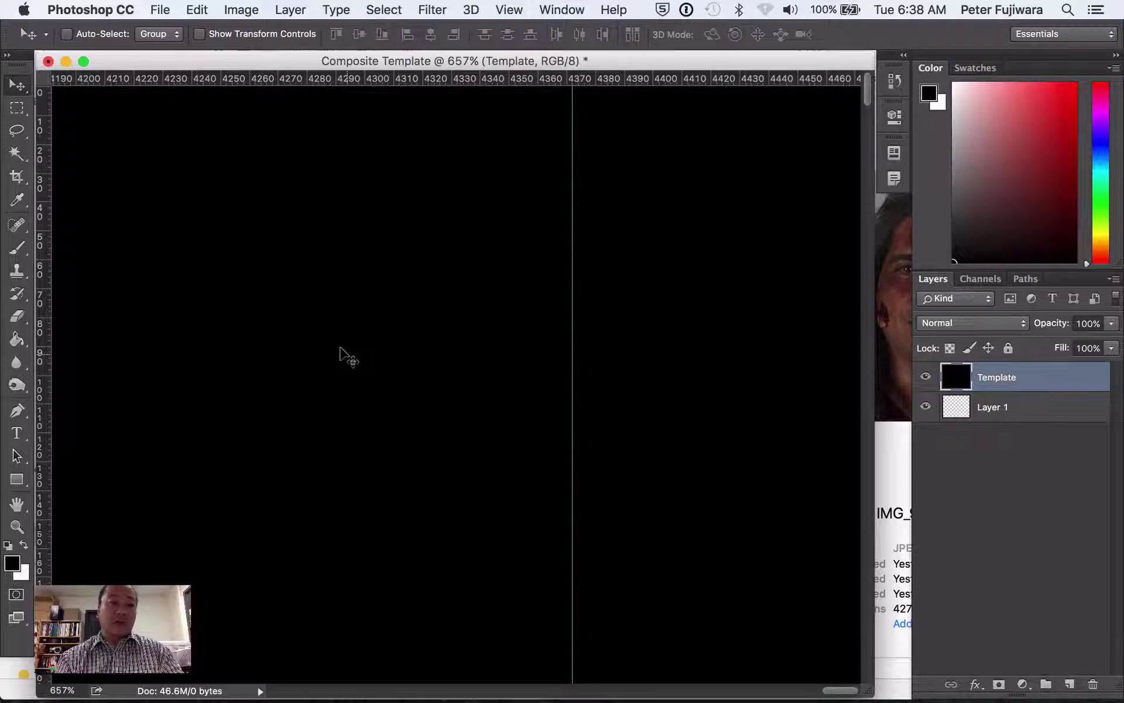
key("super+semicolon")
Add a vertical guide at about X 65 px and a horizontal guide at about Y 70 px.
scroll(122, 233, "left", 20)
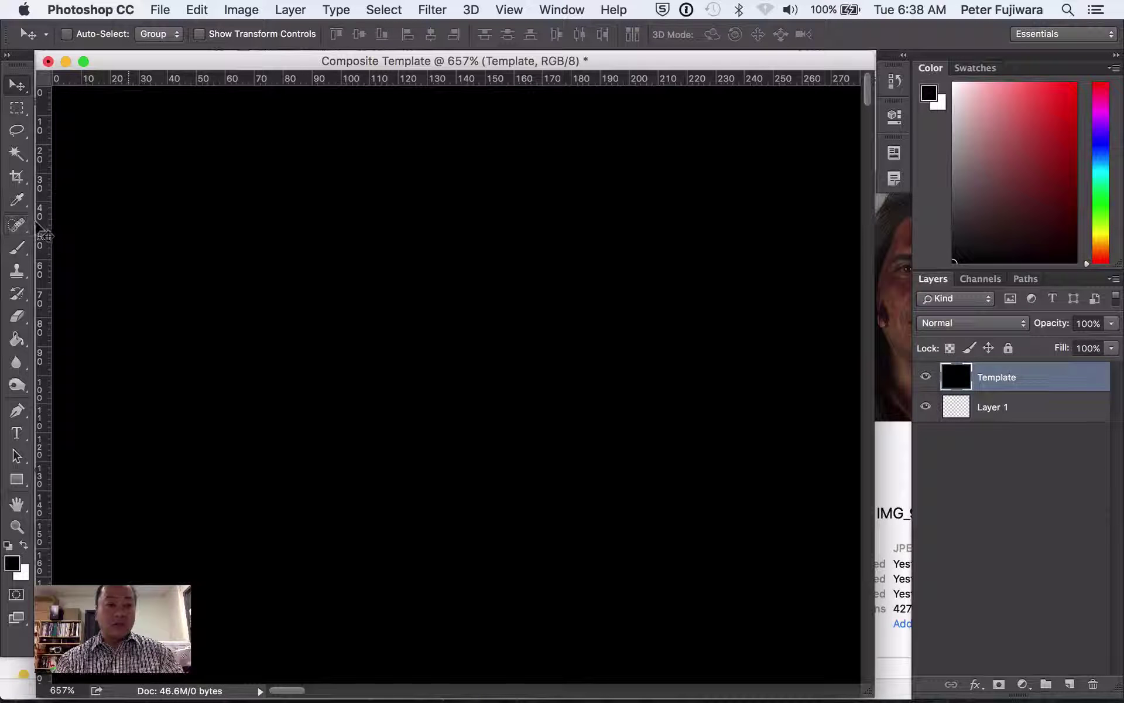
left_click_drag(43, 233, 8, 257)
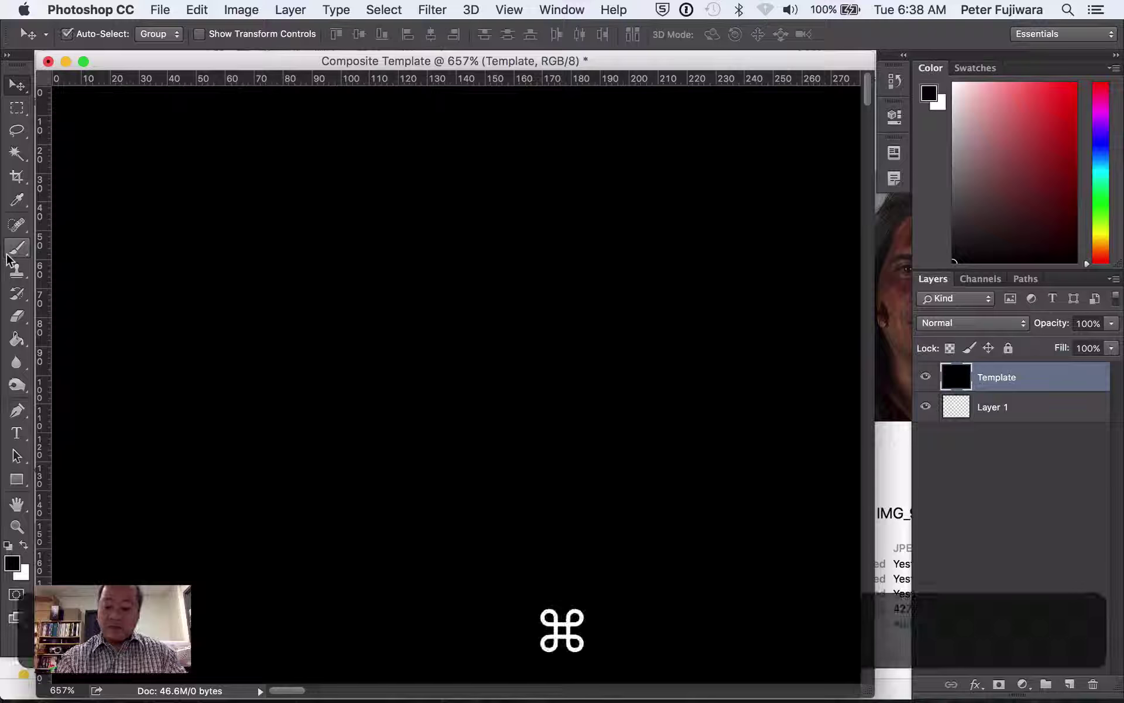
key("super+equal")
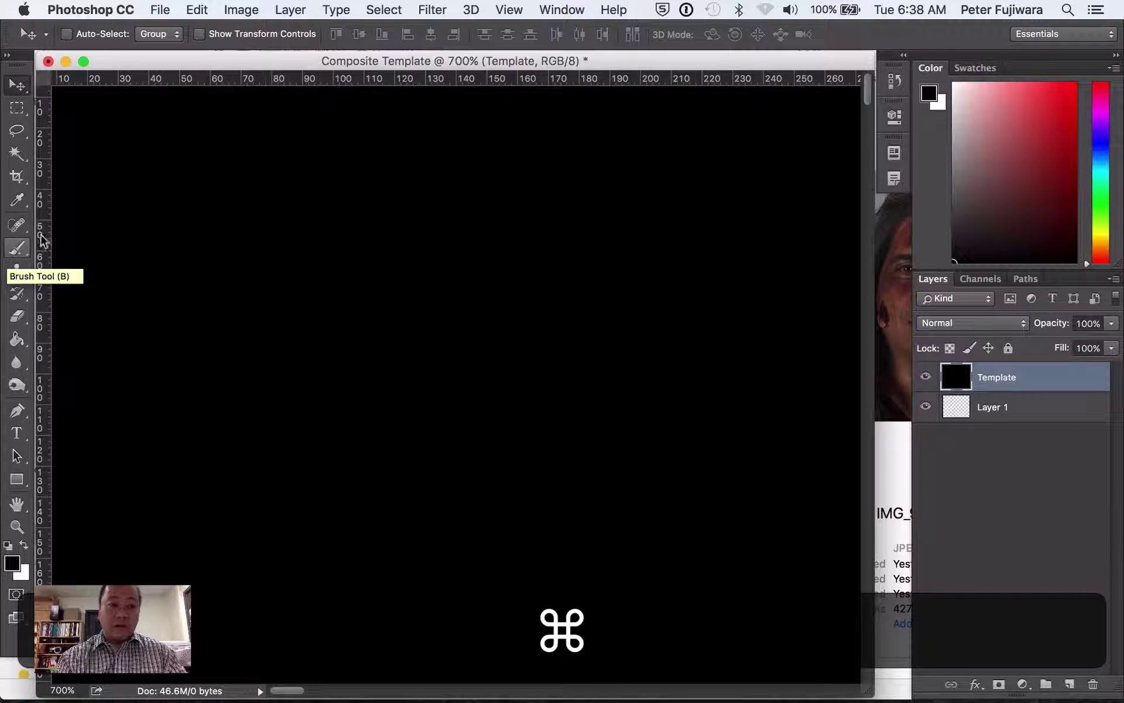
left_click_drag(40, 233, 330, 216)
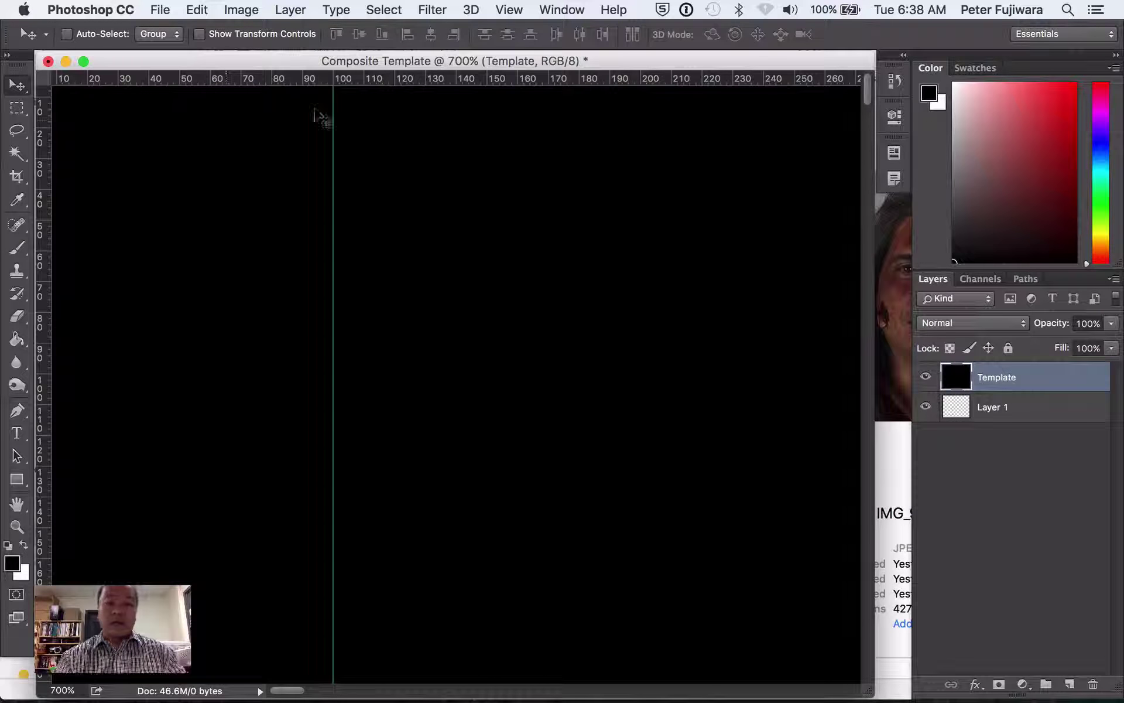
key("super+equal")
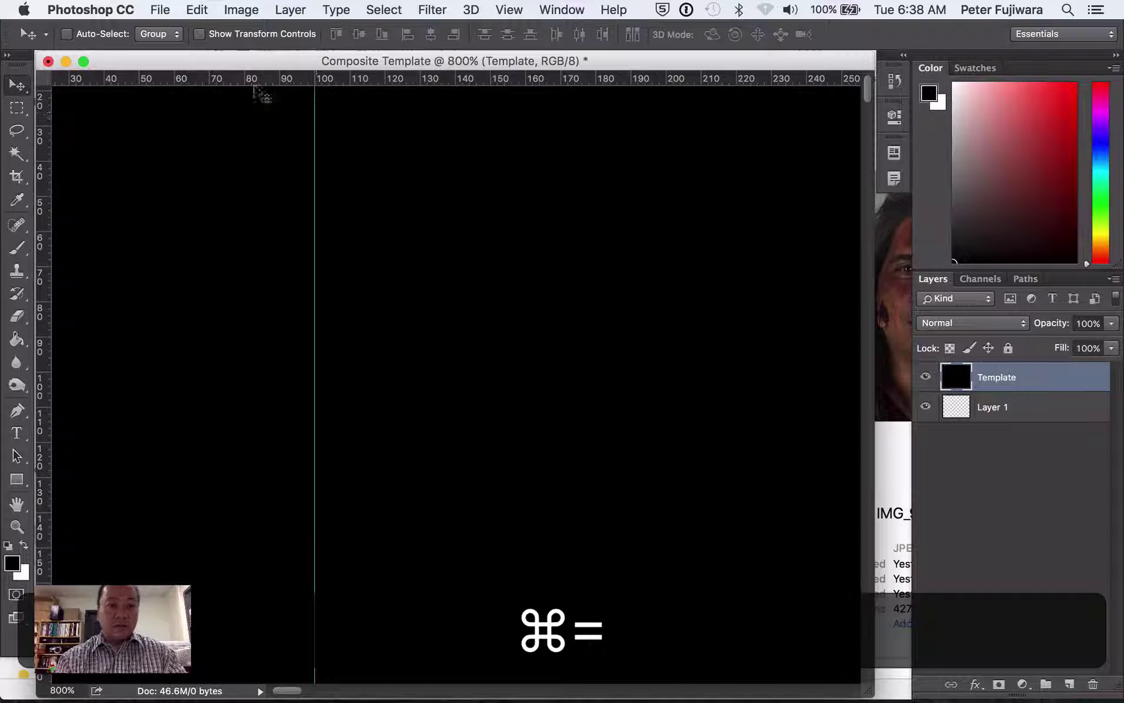
left_click_drag(253, 80, 277, 368)
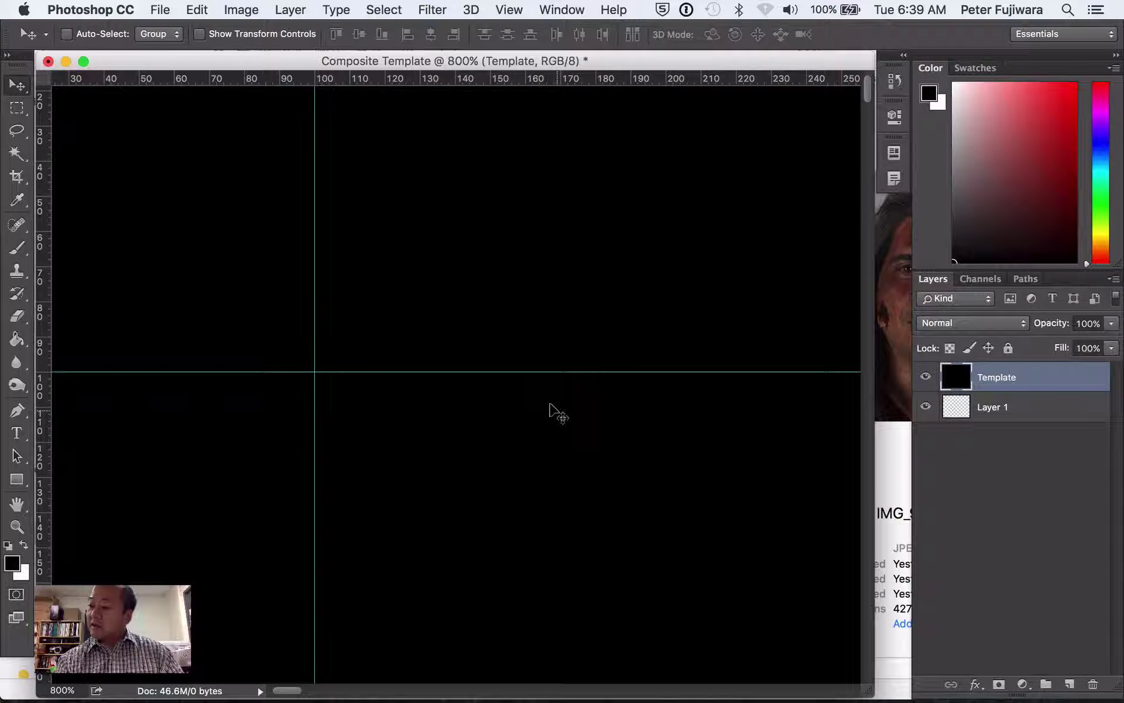
Add a horizontal guide near the bottom edge at about Y 3545 px, then fit the canvas.
scroll(550, 405, "down", 15)
scroll(551, 405, "left", 1)
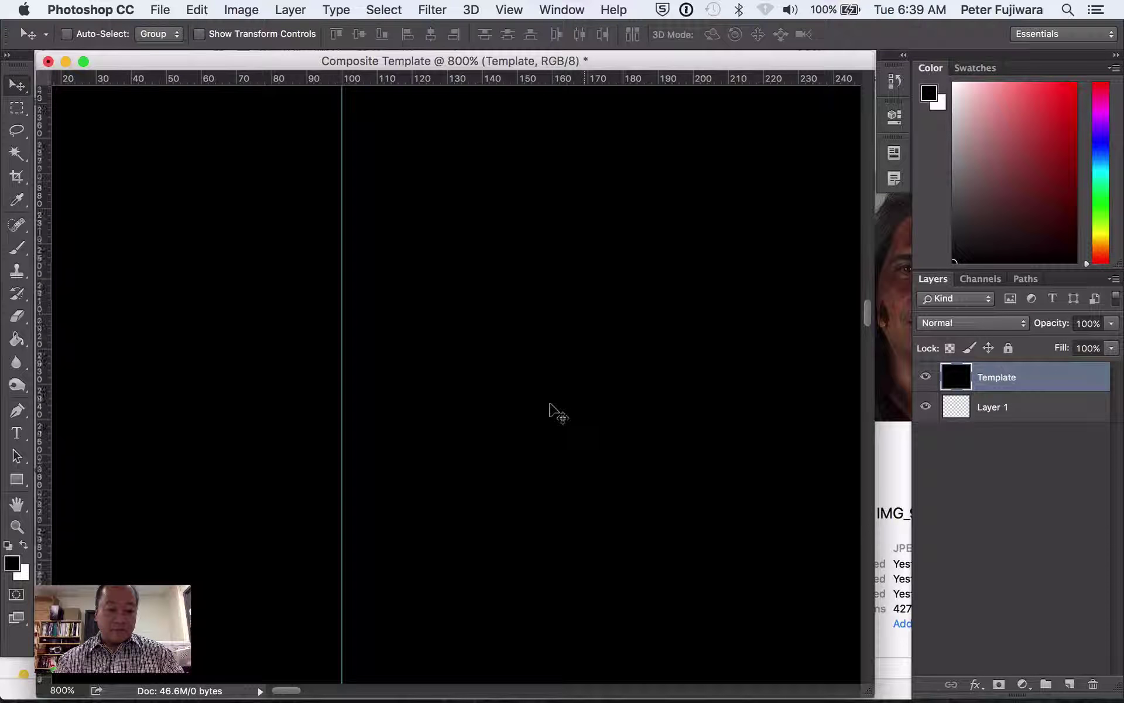
scroll(551, 410, "down", 20)
scroll(550, 410, "left", 3)
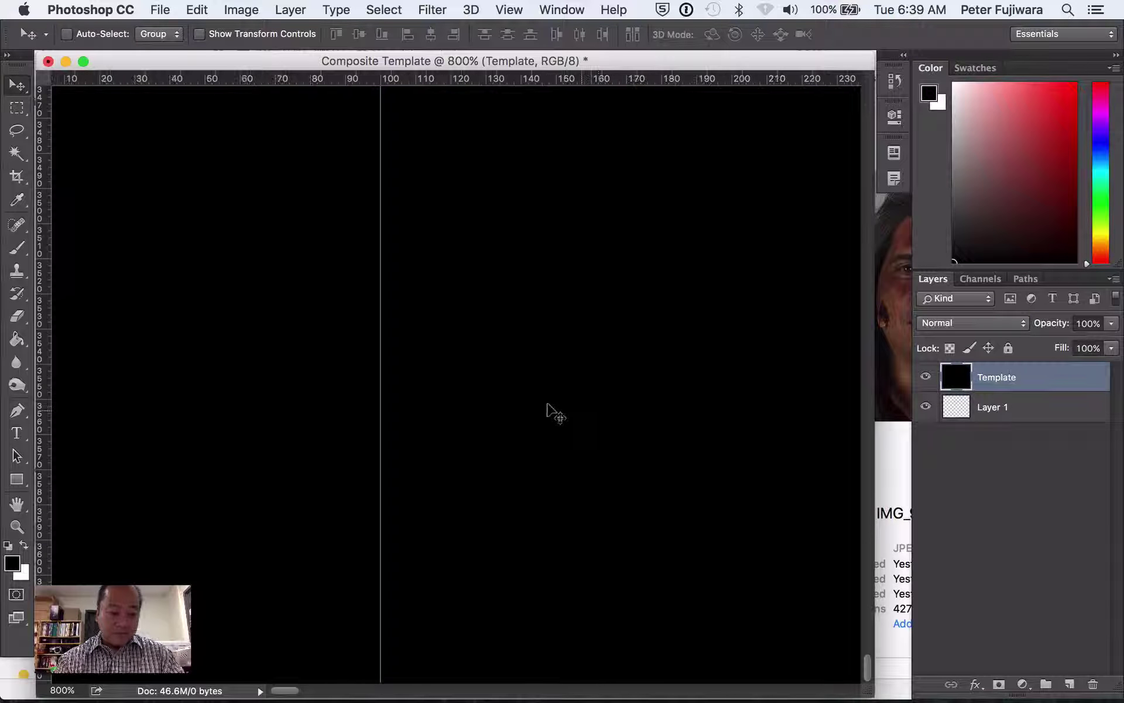
key("super+equal")
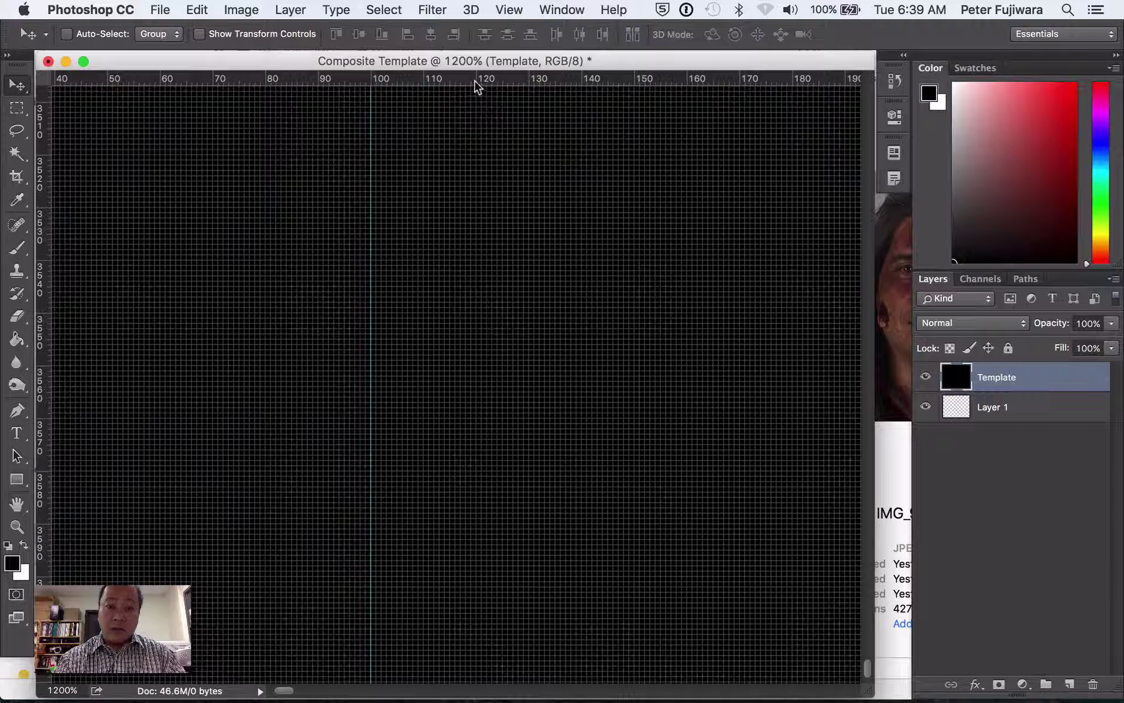
left_click_drag(476, 81, 480, 263)
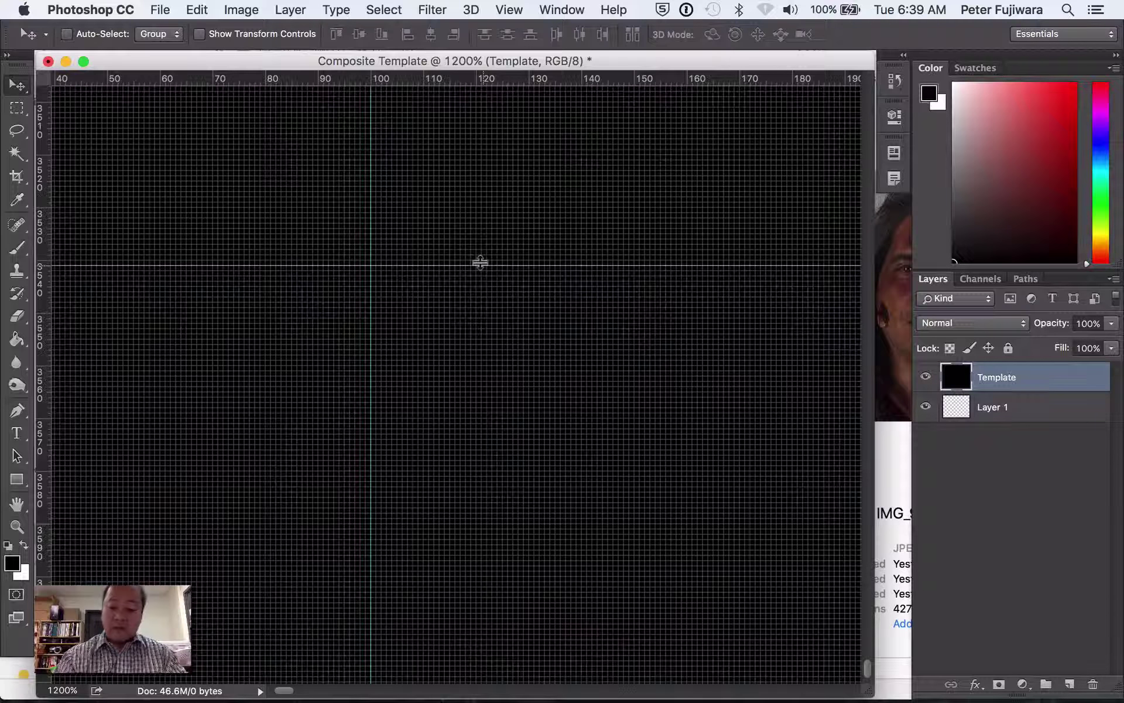
key("super")
key("super+0")
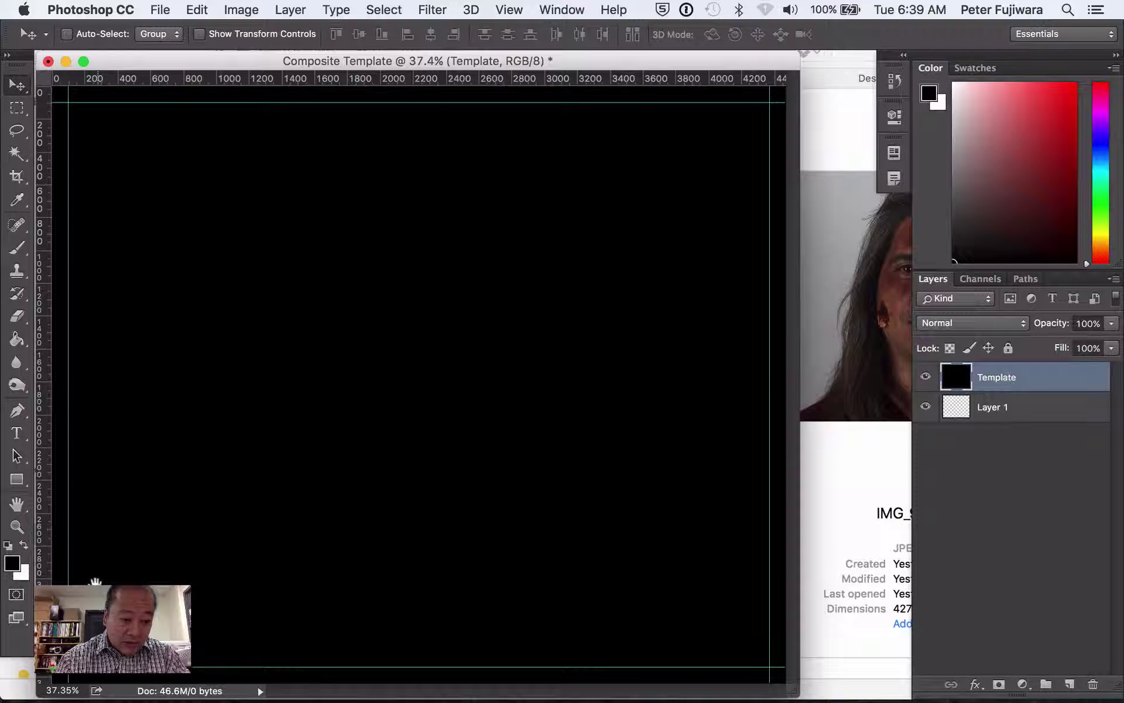
Add two horizontal guides at about Y 2911 and Y 3000 px across the lower canvas.
key("super")
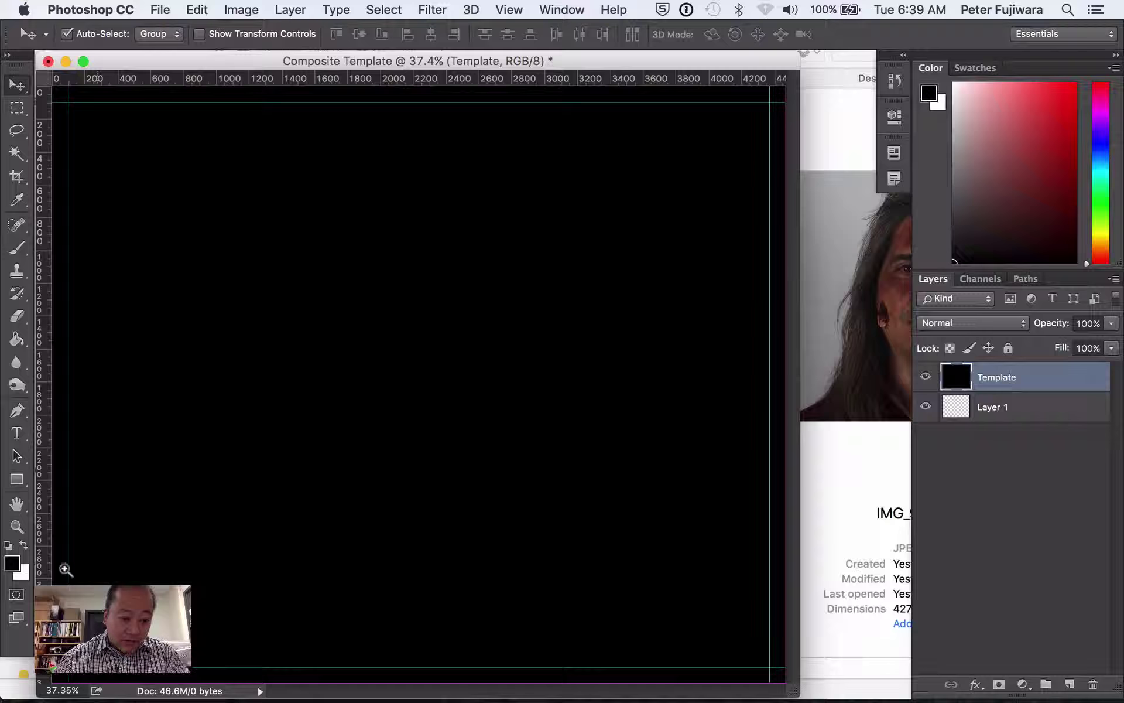
left_click_drag(55, 548, 150, 582)
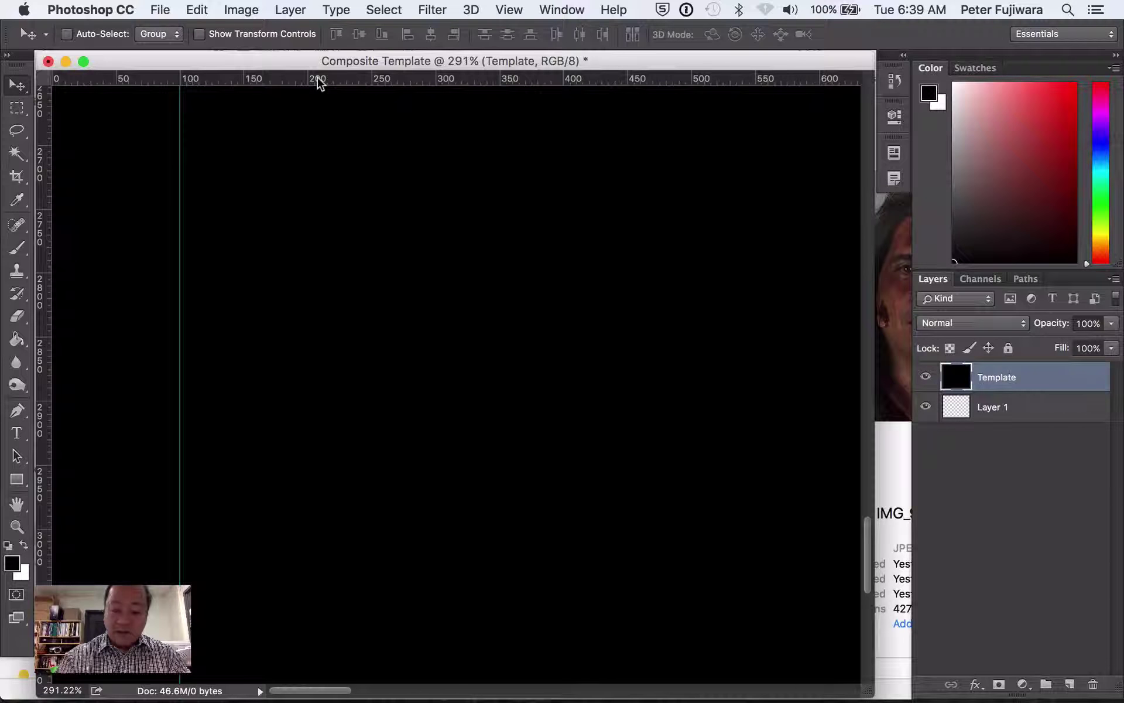
scroll(316, 244, "down", 5)
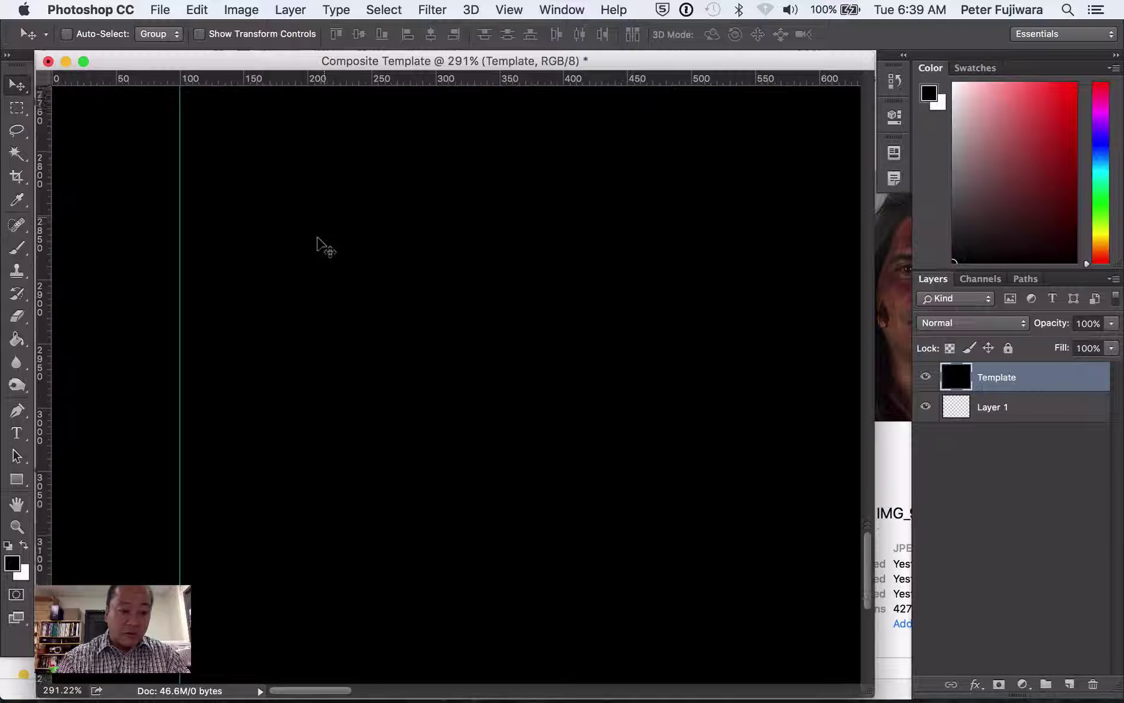
key("super")
key("super+equal")
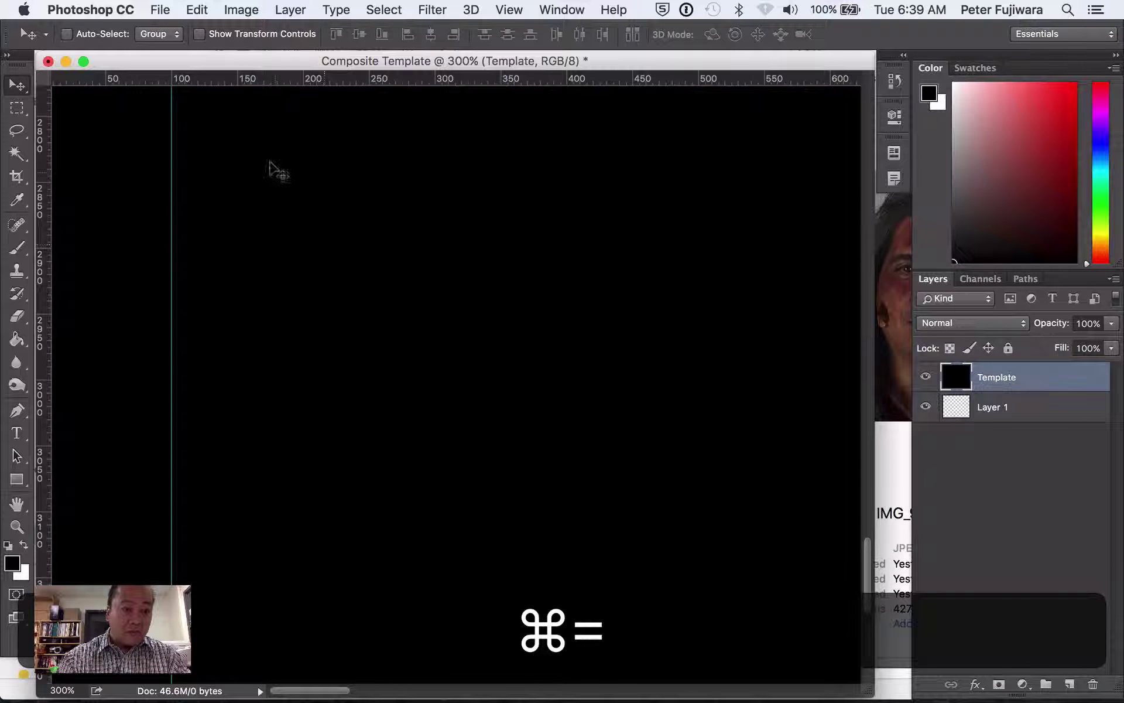
mouse_move(296, 81)
left_mouse_down()
mouse_move(294, 308)
mouse_move(293, 74)
left_mouse_up()
key("super+equal")
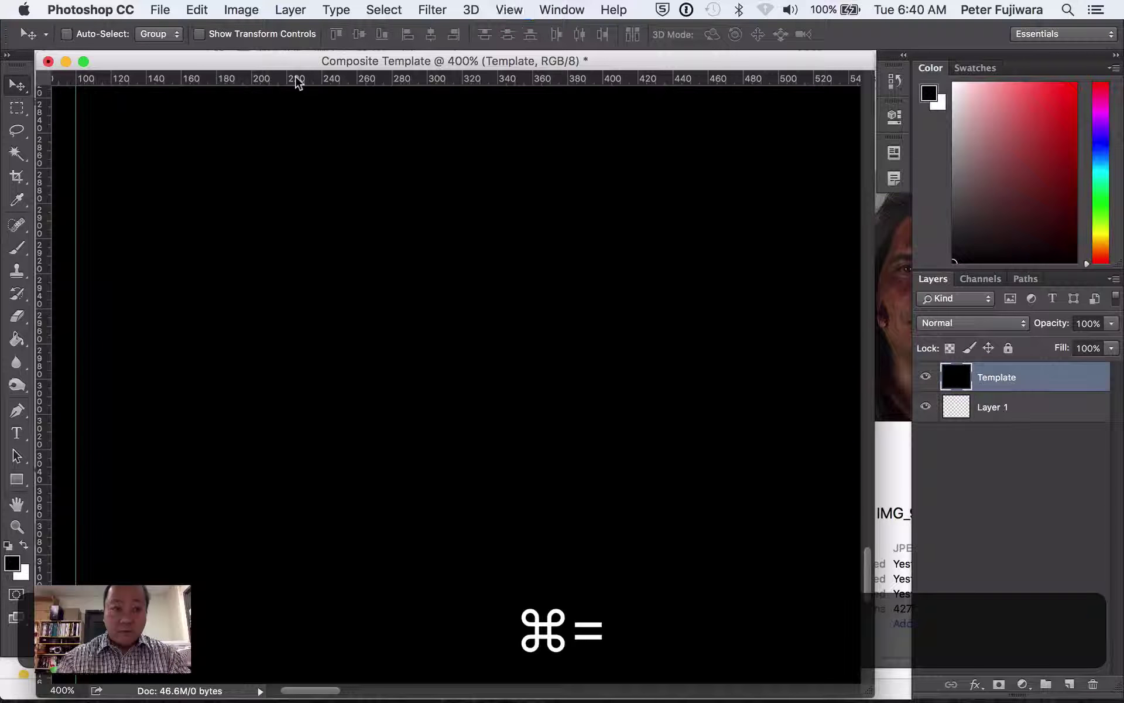
key("super+equal")
key("super+equal")
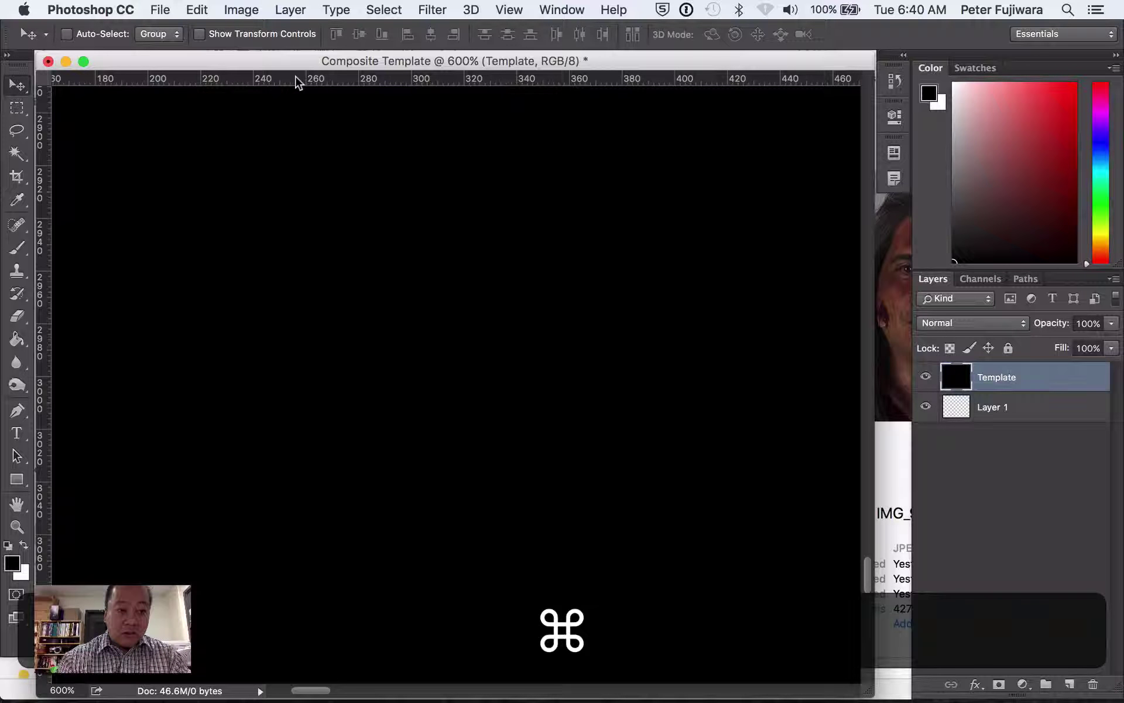
left_click_drag(295, 77, 293, 235)
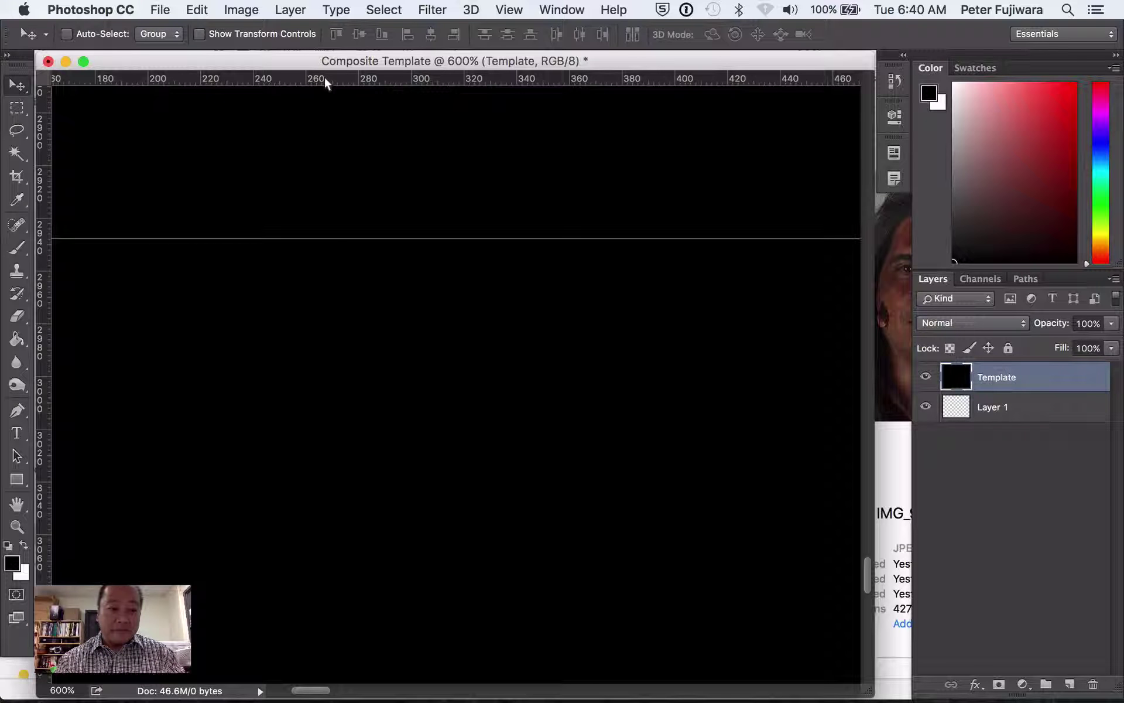
left_click_drag(325, 76, 359, 366)
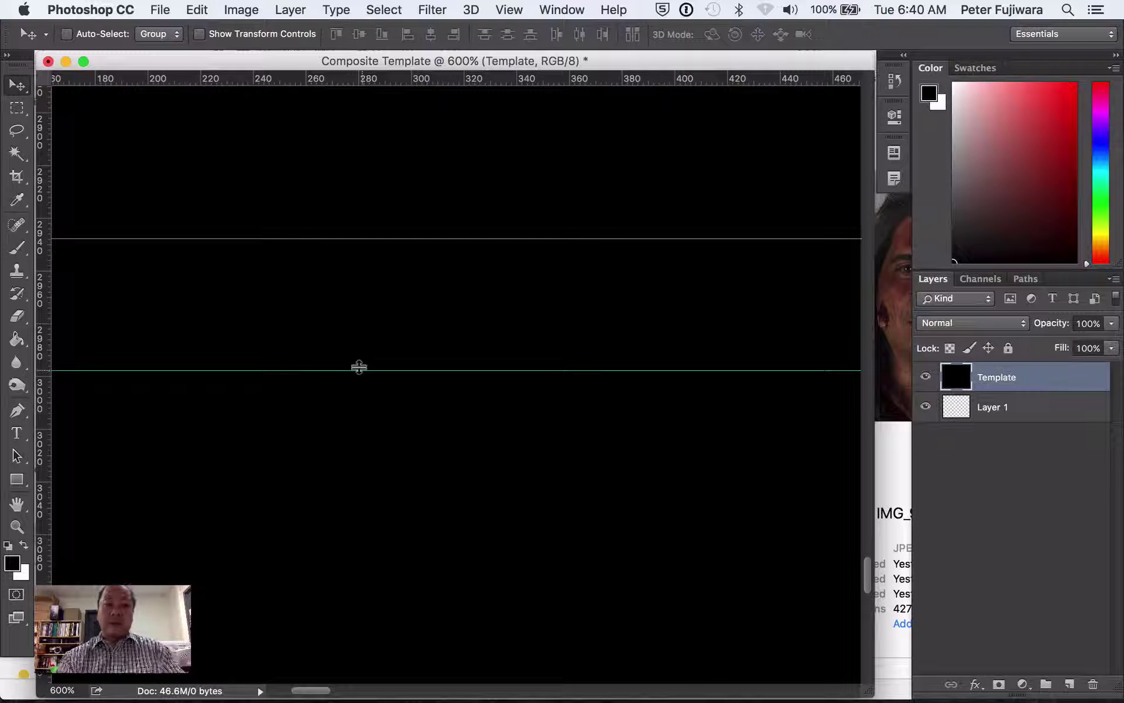
Fit the whole canvas with all guides in view.
key("super")
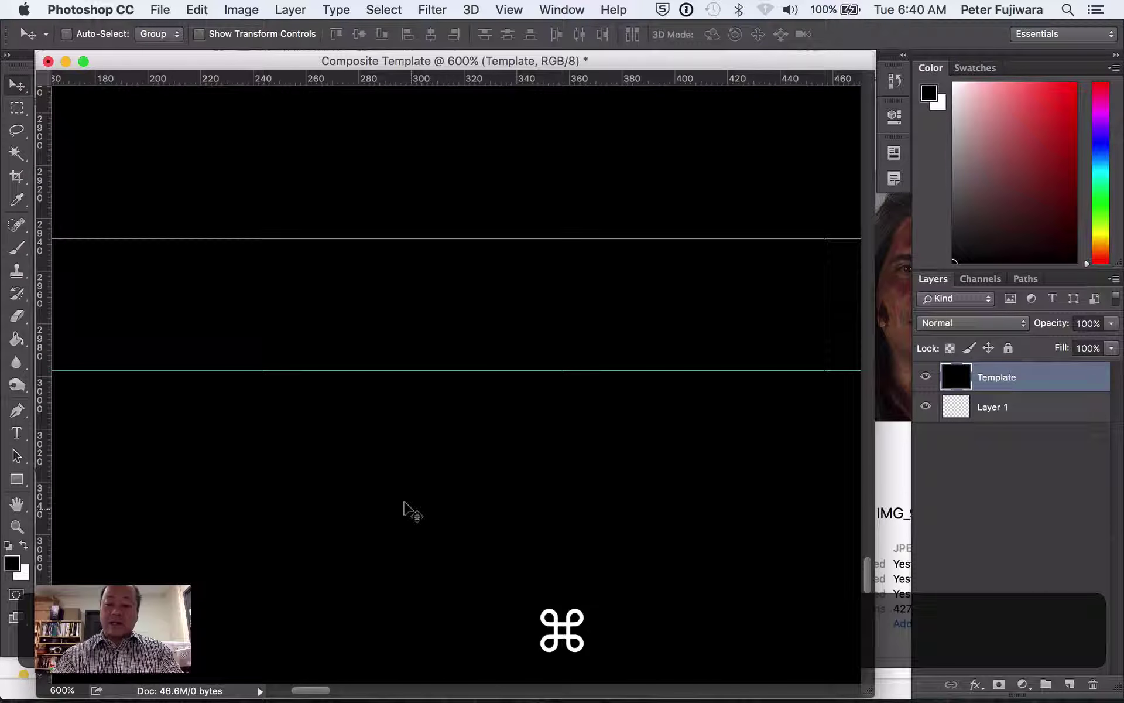
key("super")
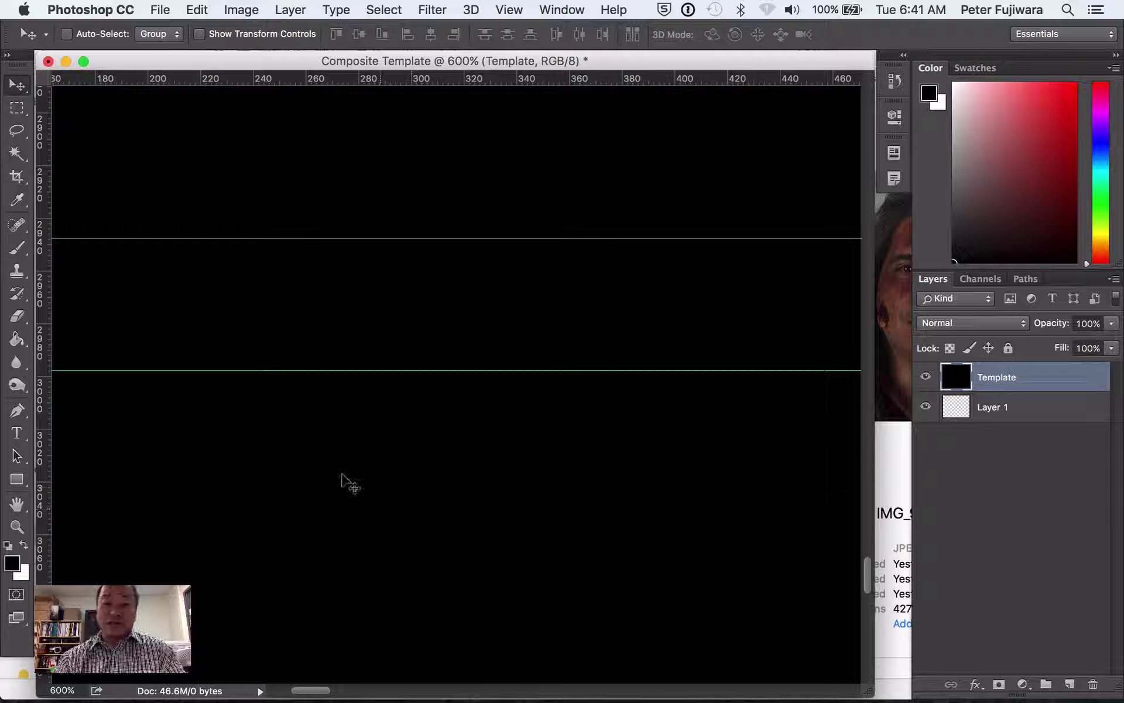
key("super")
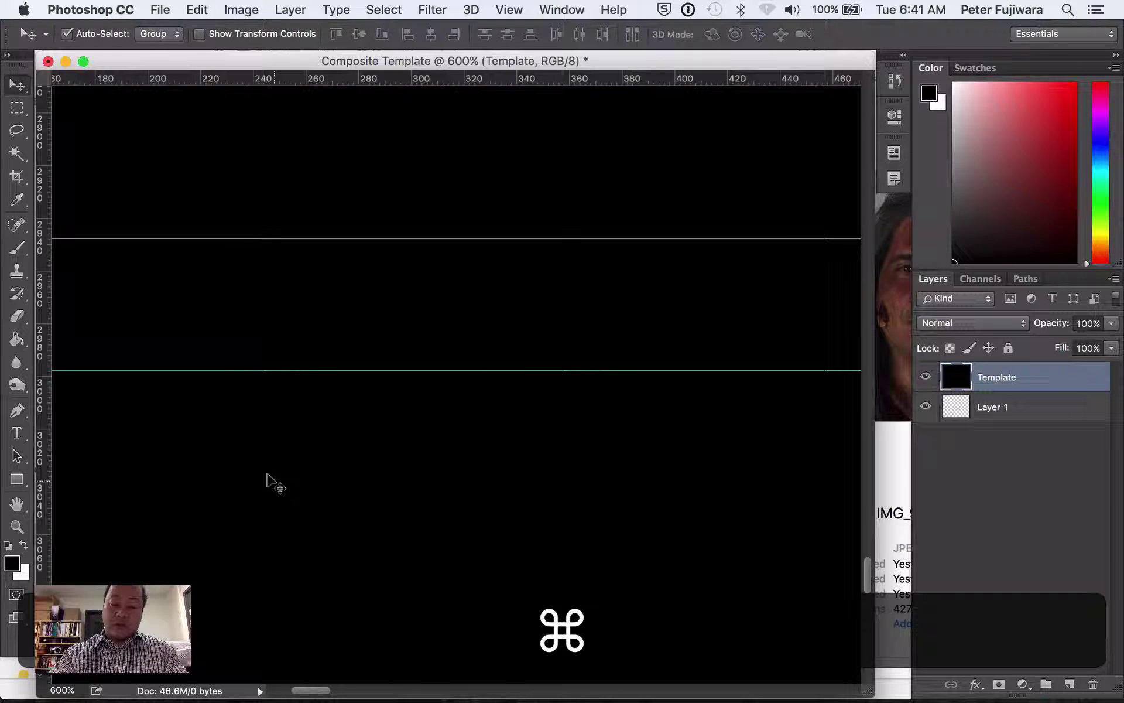
key("super+0")
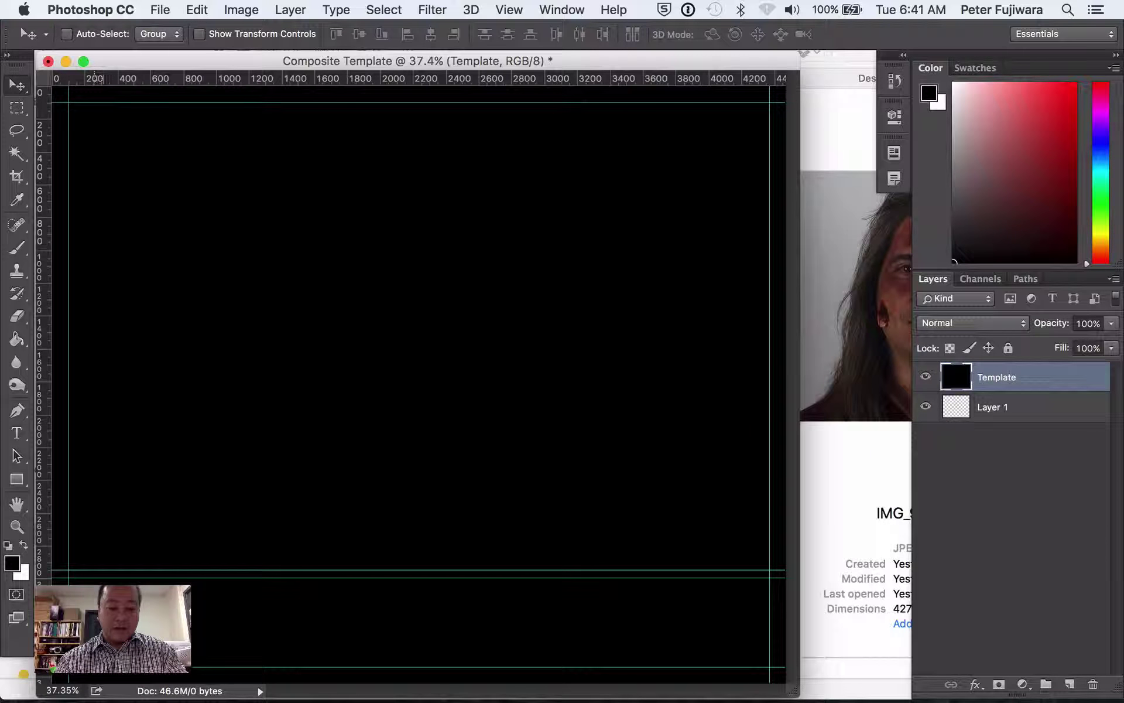
Add a vertical guide at about X 810 px for the first small cell's right edge.
key("super")
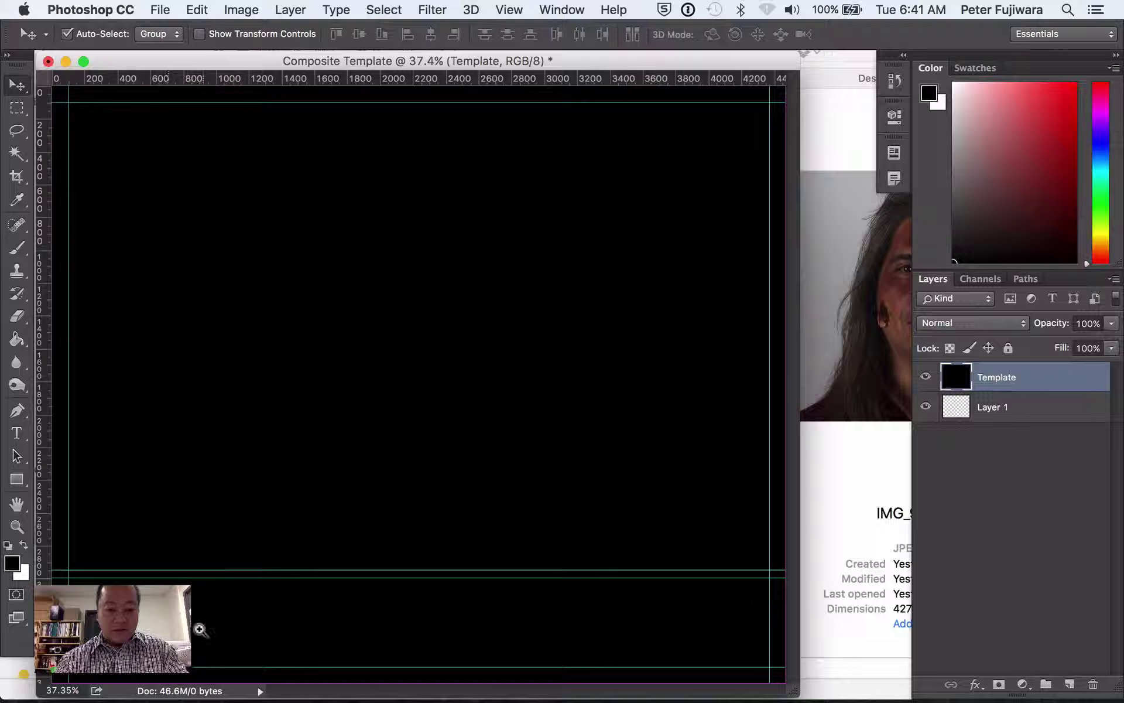
scroll(133, 693, "up", 5)
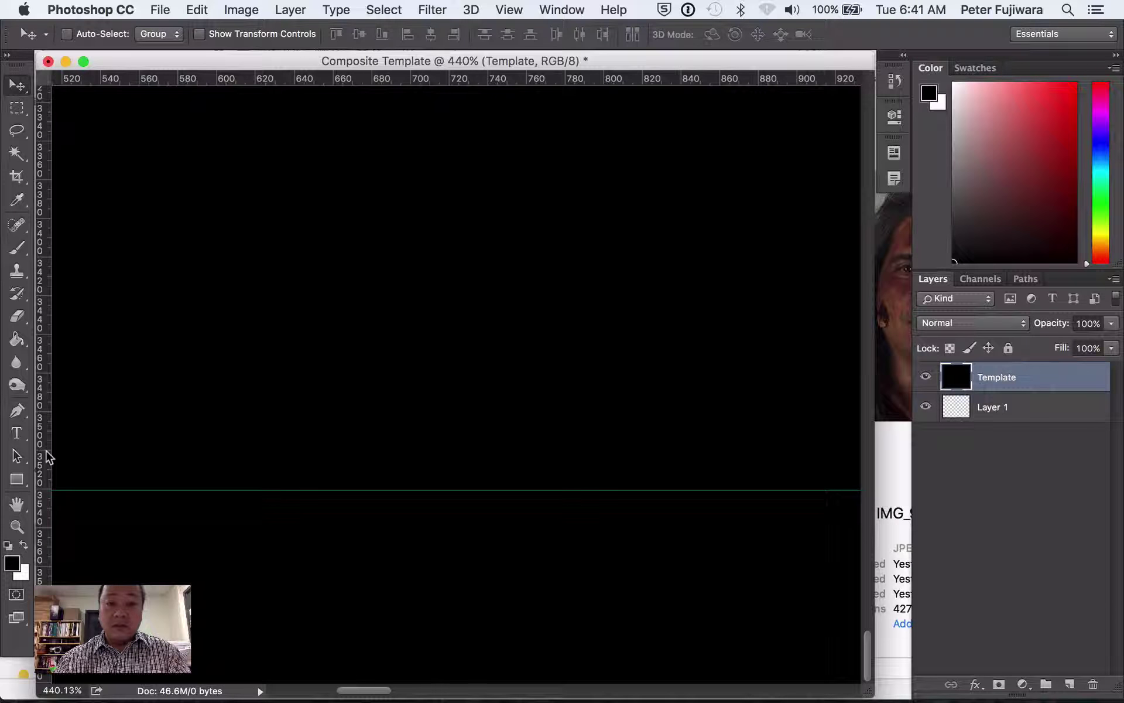
scroll(159, 432, "right", 5)
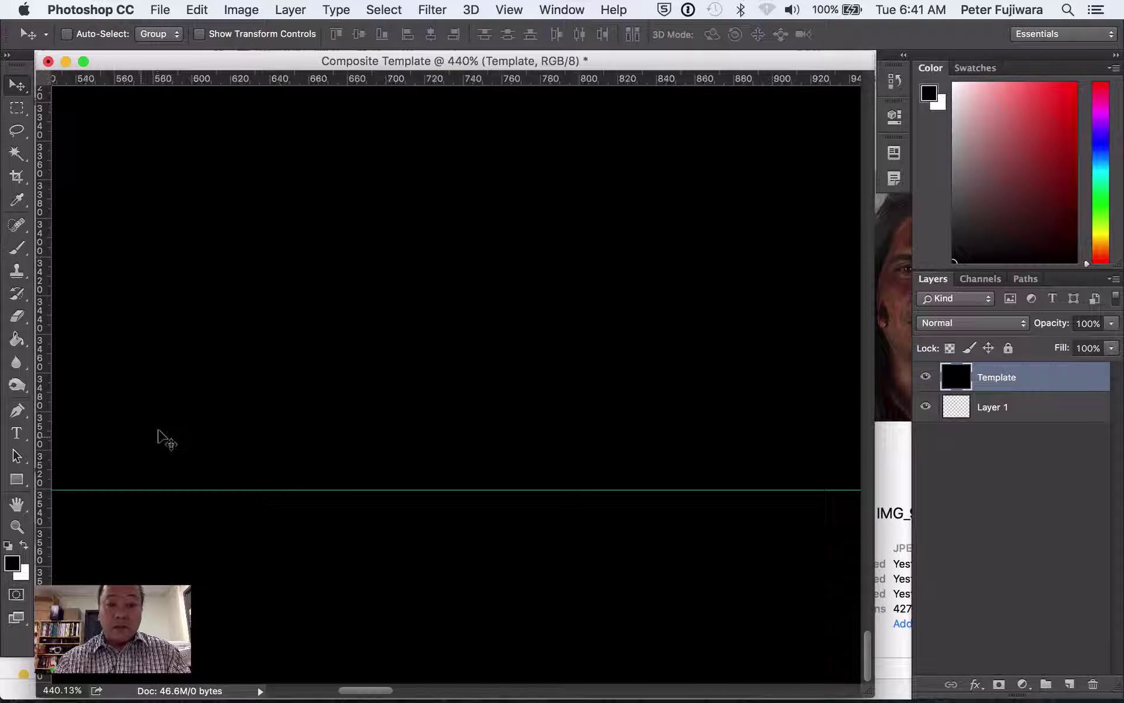
scroll(159, 436, "right", 10)
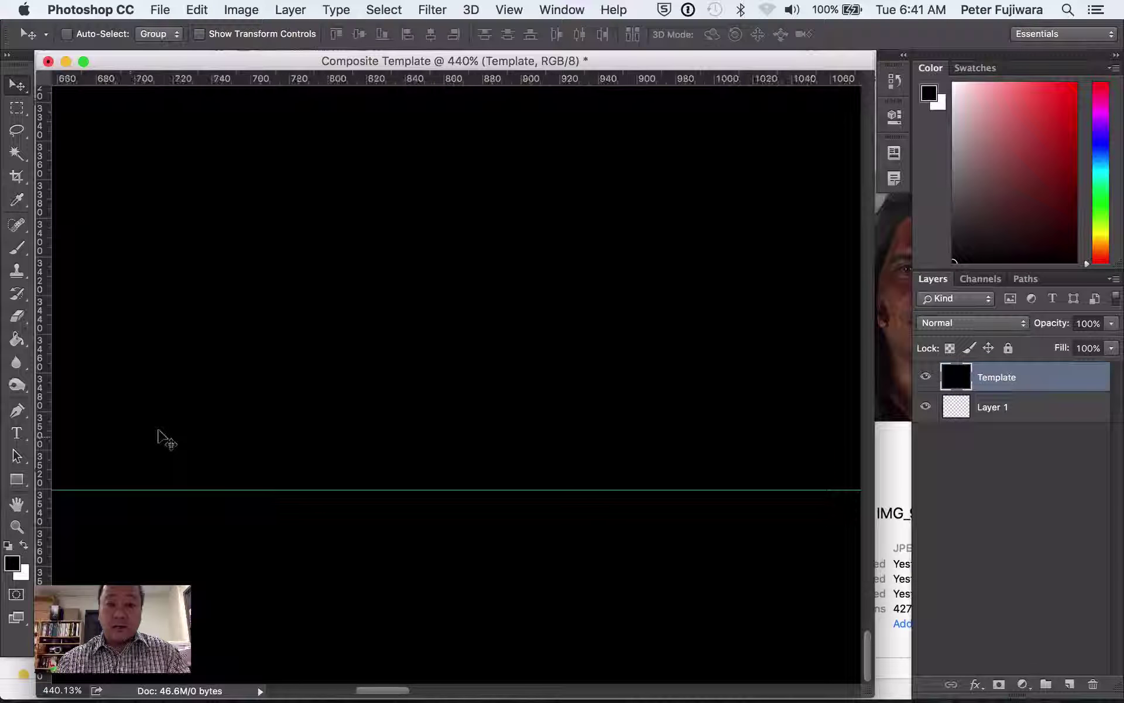
right_click(164, 439)
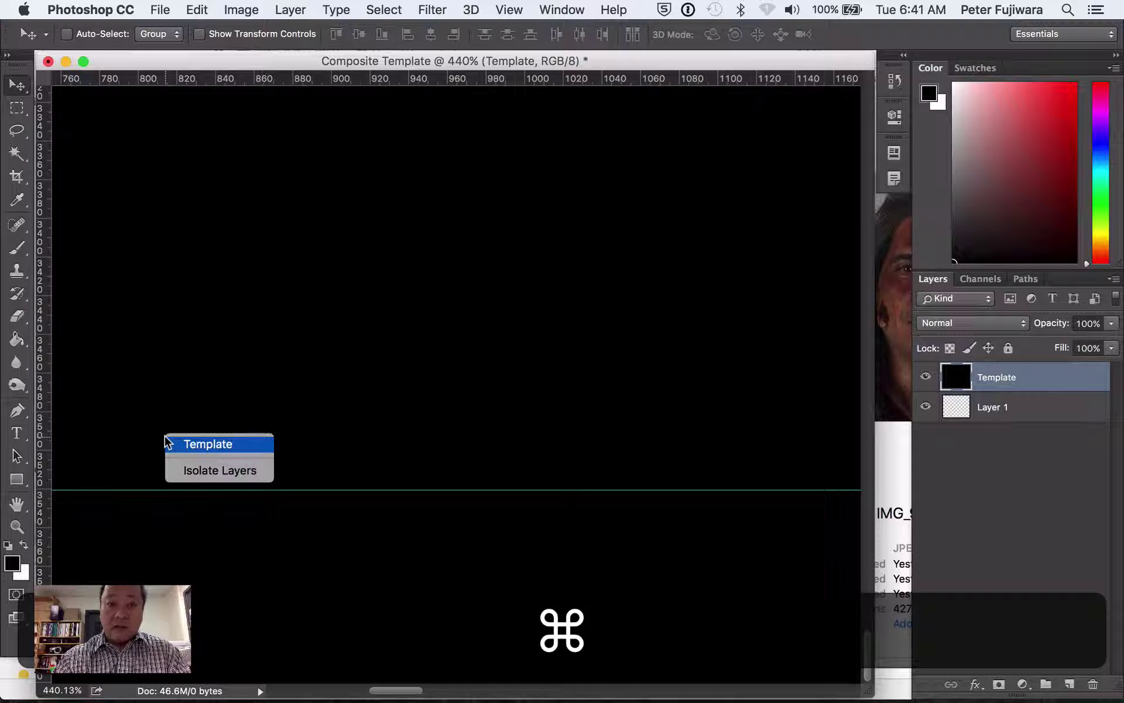
key("super+equal")
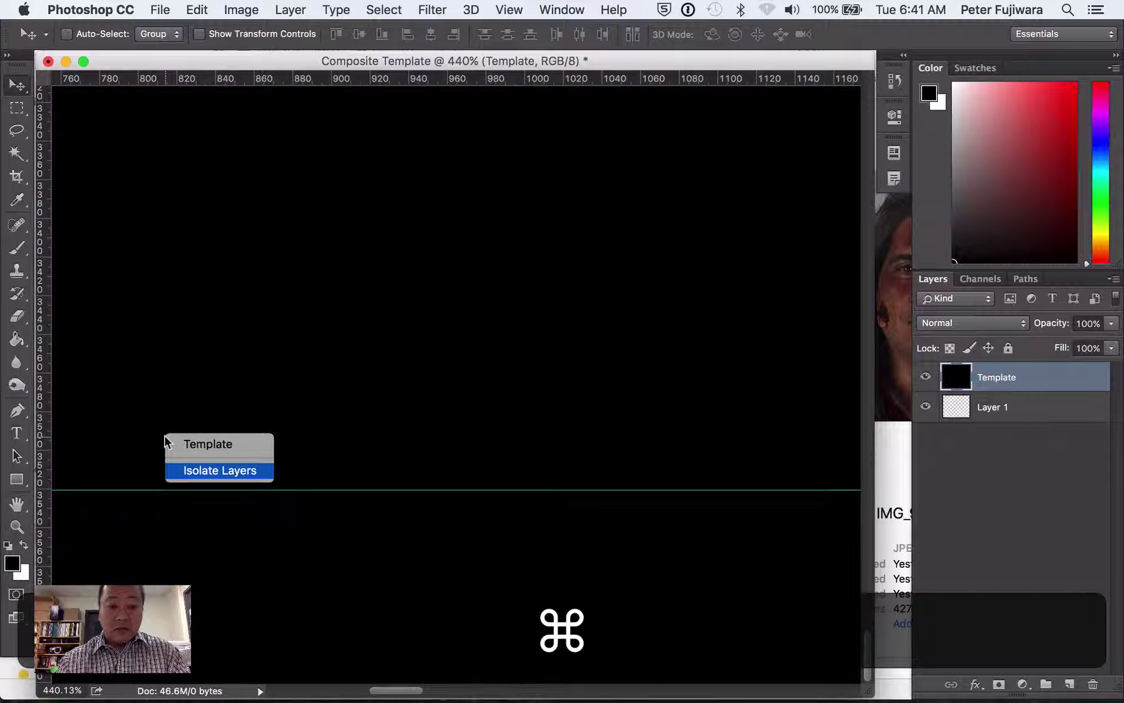
left_click(206, 335, "super")
key("super+equal")
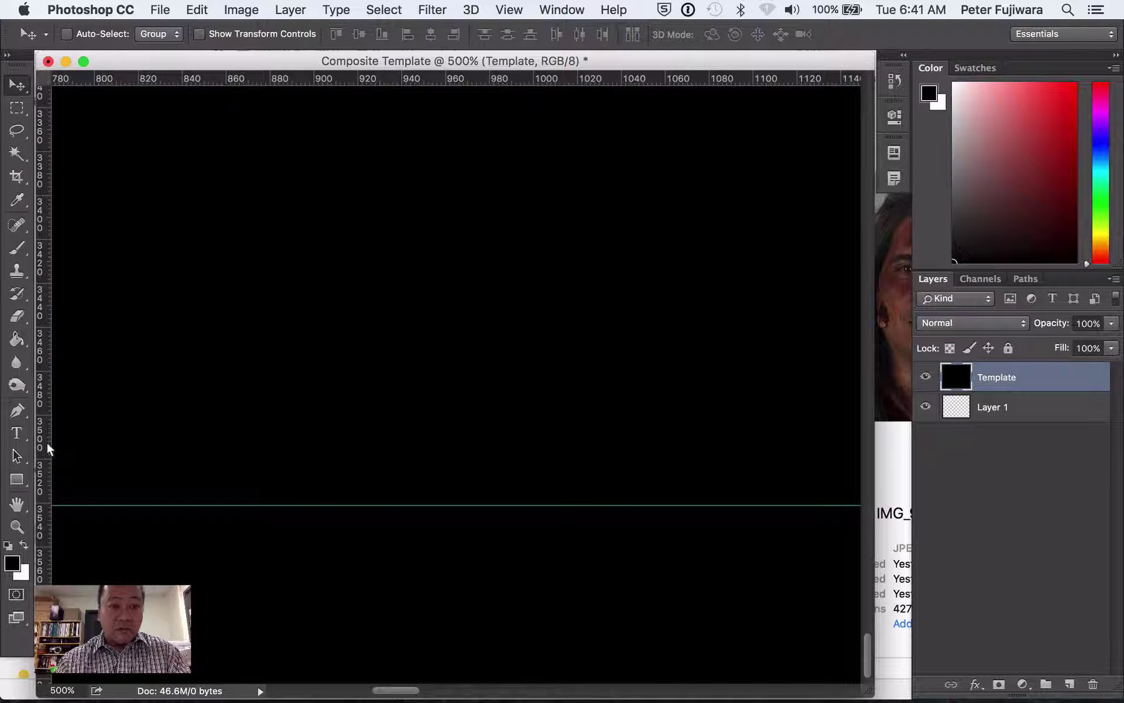
left_click_drag(48, 448, 341, 416)
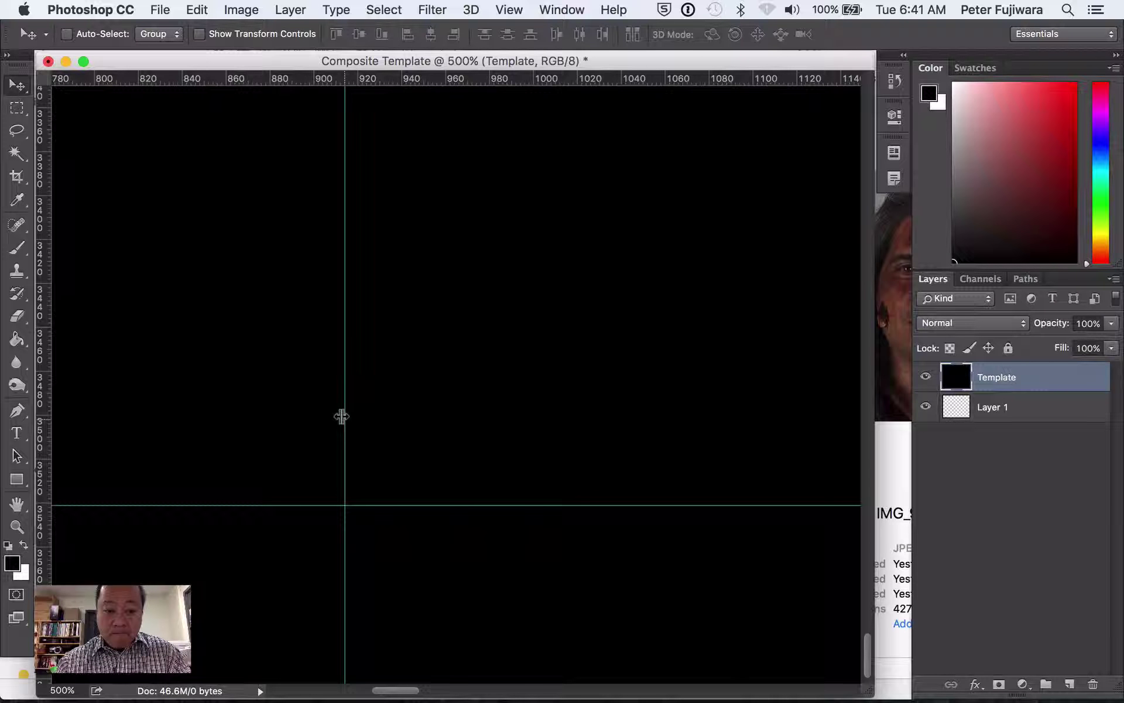
key("super")
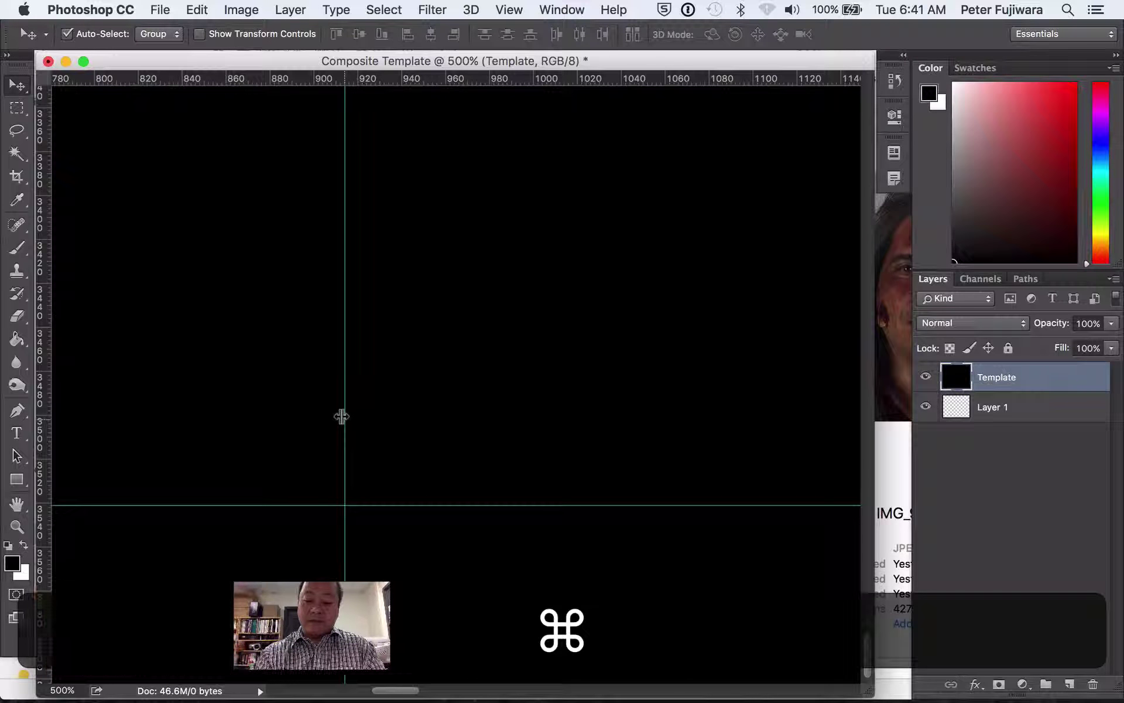
key("super+0")
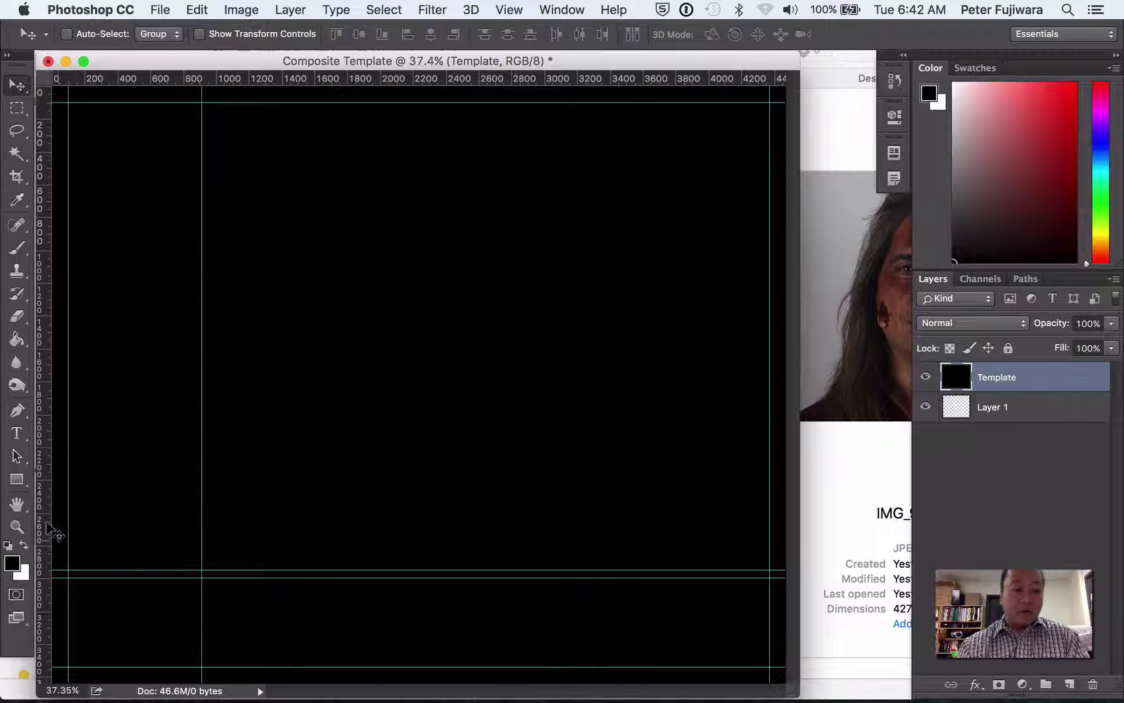
Select the bottom-left guide cell and fill it white on a new Layer 2.
left_click(14, 111)
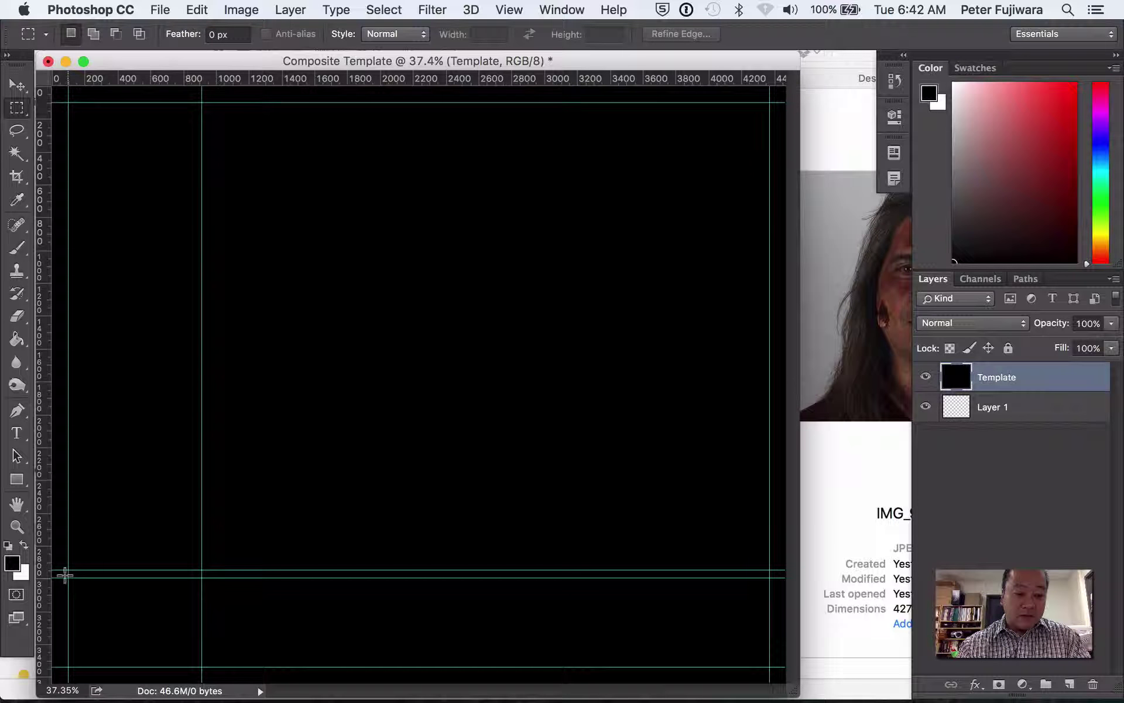
left_click_drag(64, 576, 195, 658)
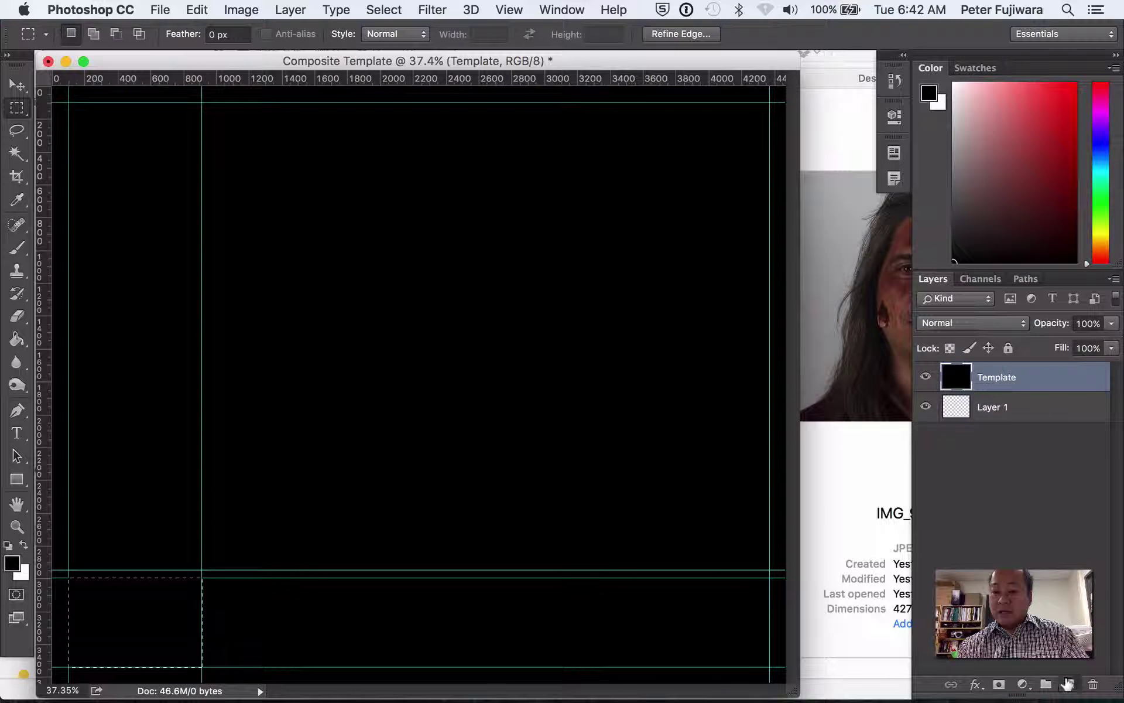
left_click(1067, 684)
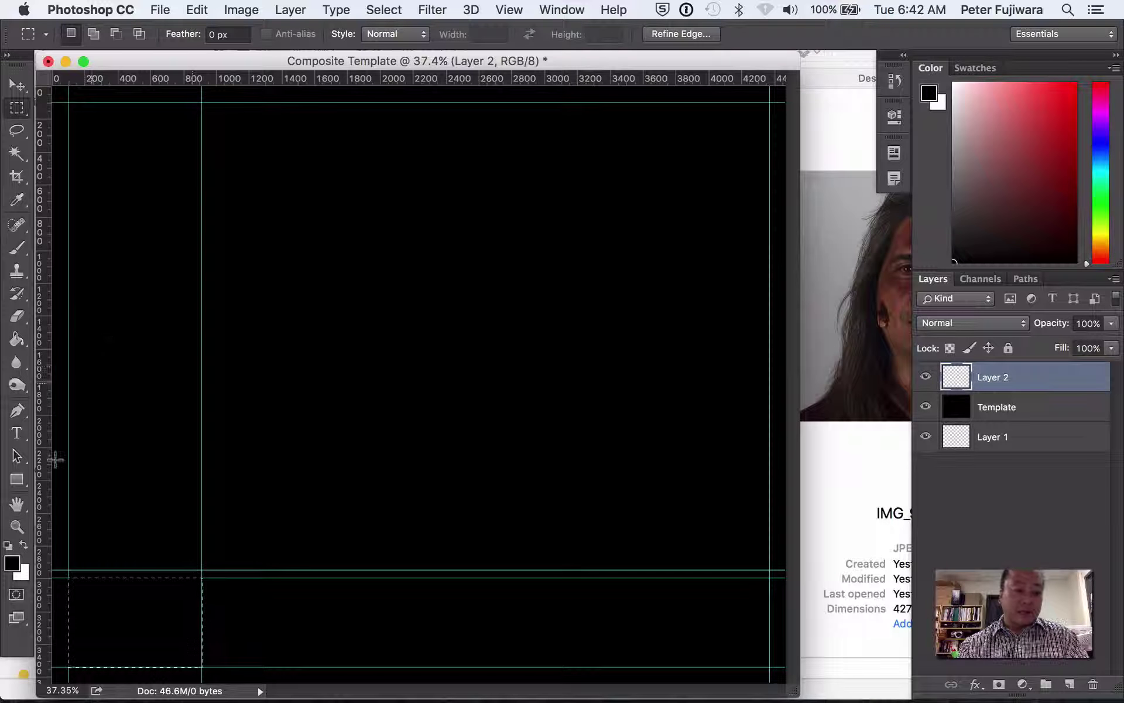
left_click(24, 543)
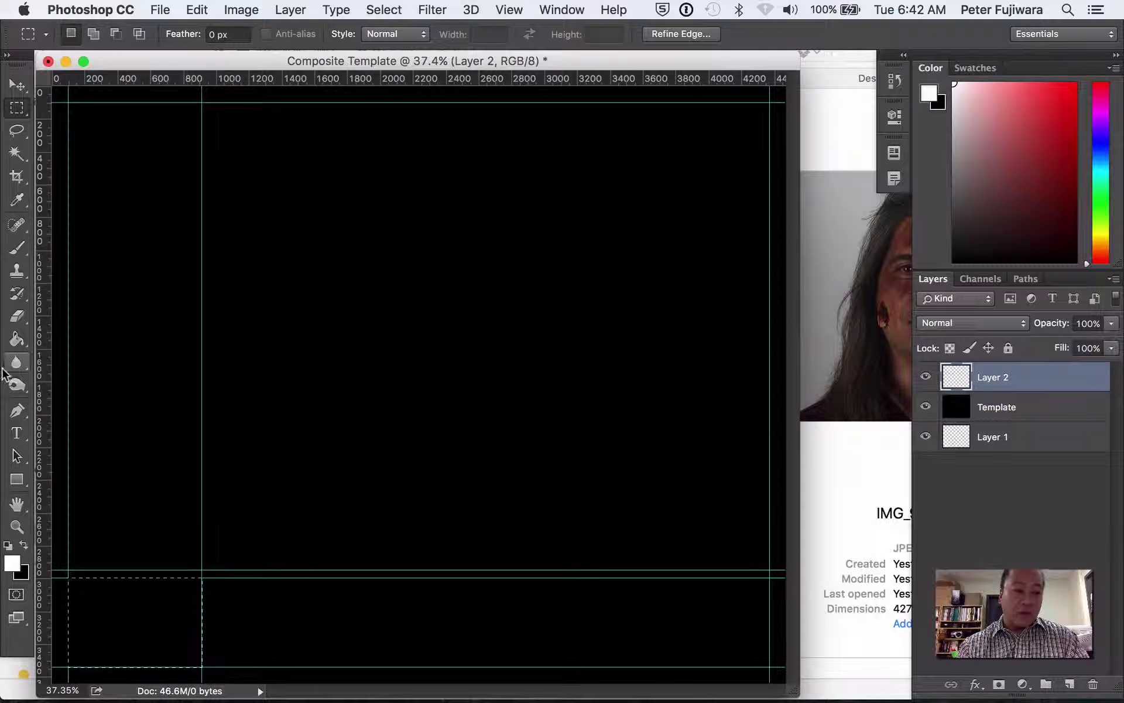
left_click(17, 338)
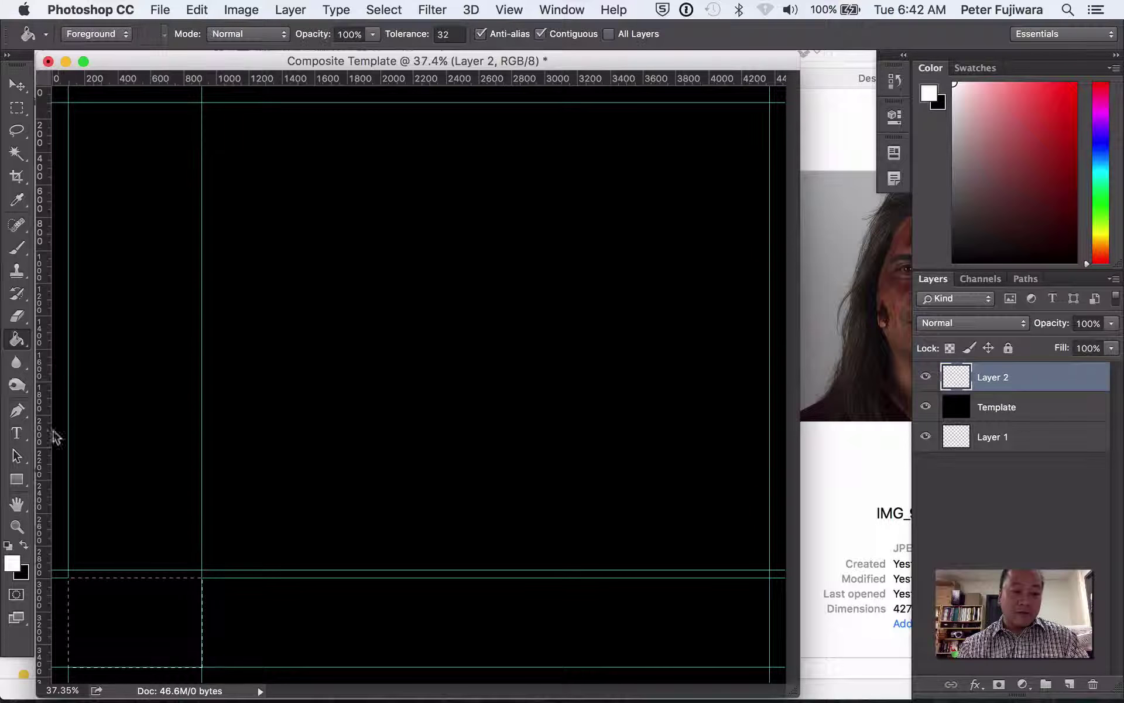
left_click(134, 614)
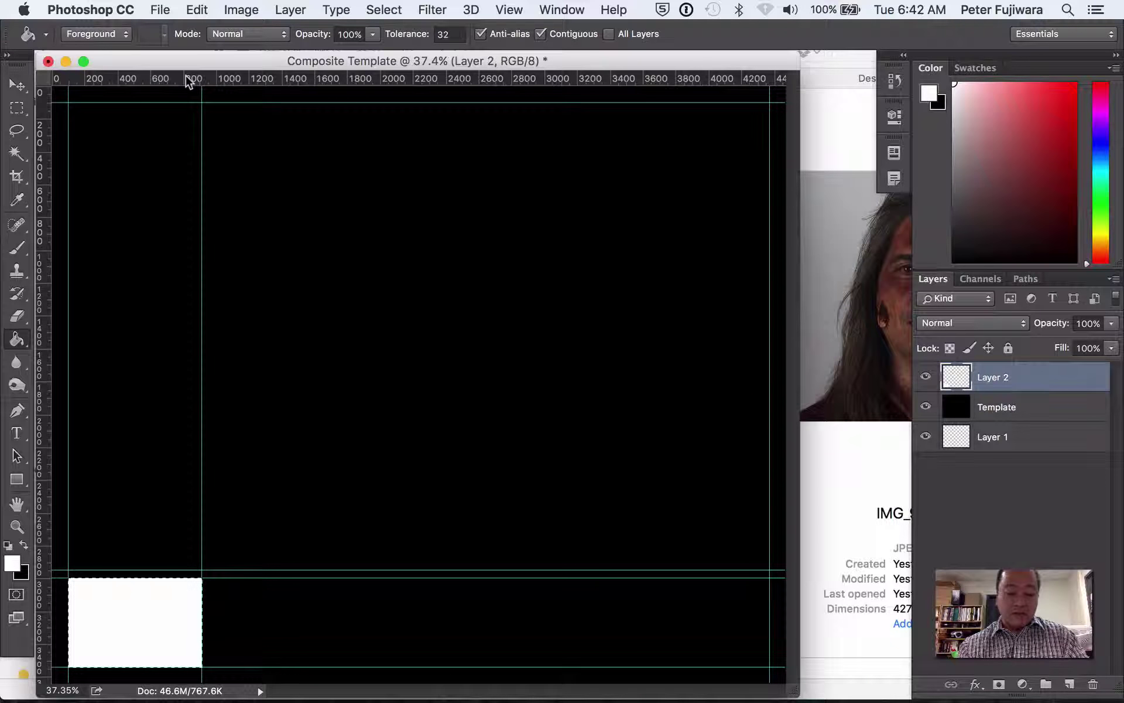
Add a second vertical guide at about X 954 px beside the white cell's edge.
key("space")
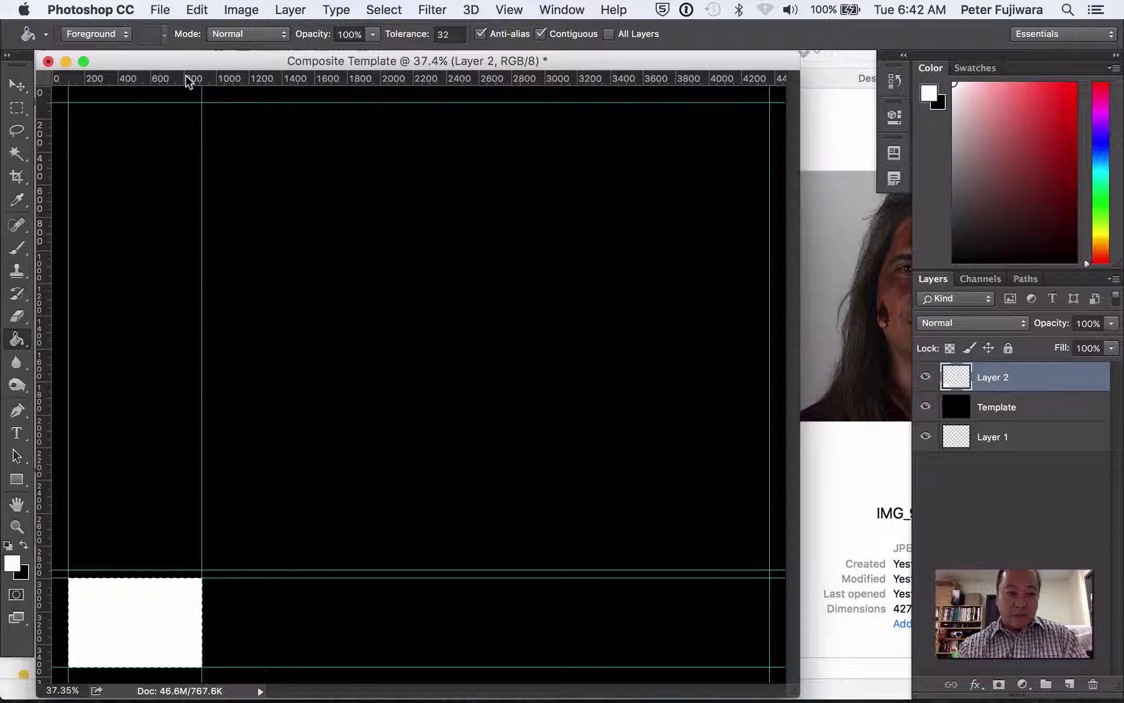
key("space")
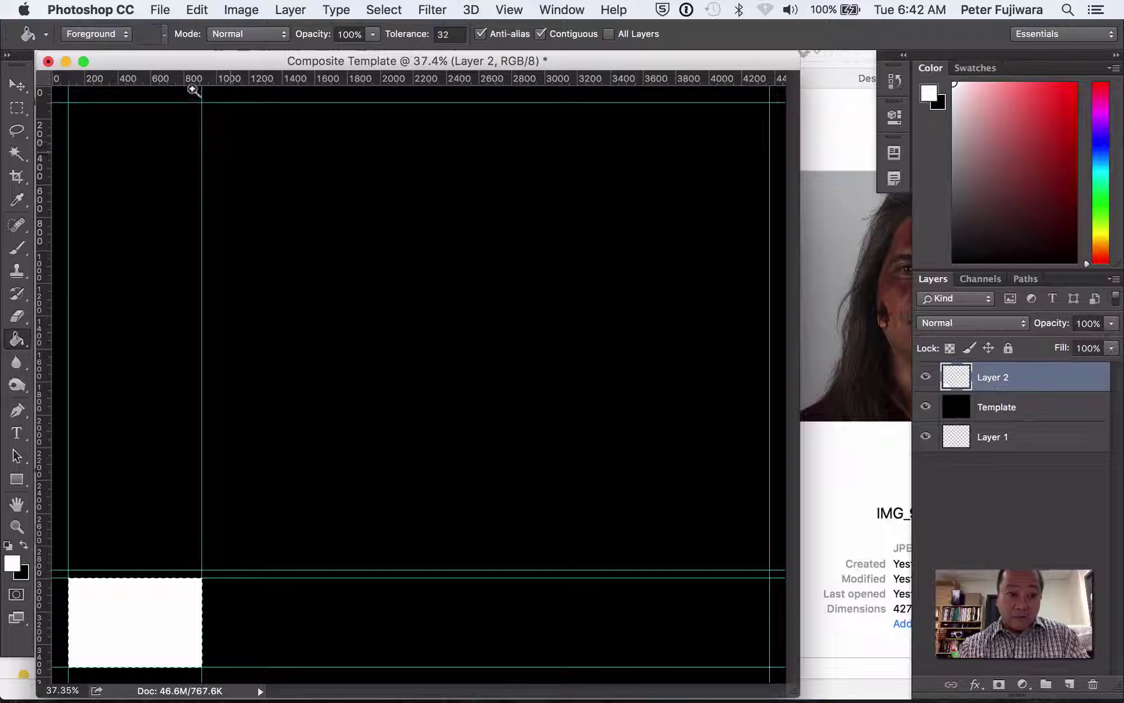
left_click_drag(193, 78, 233, 150)
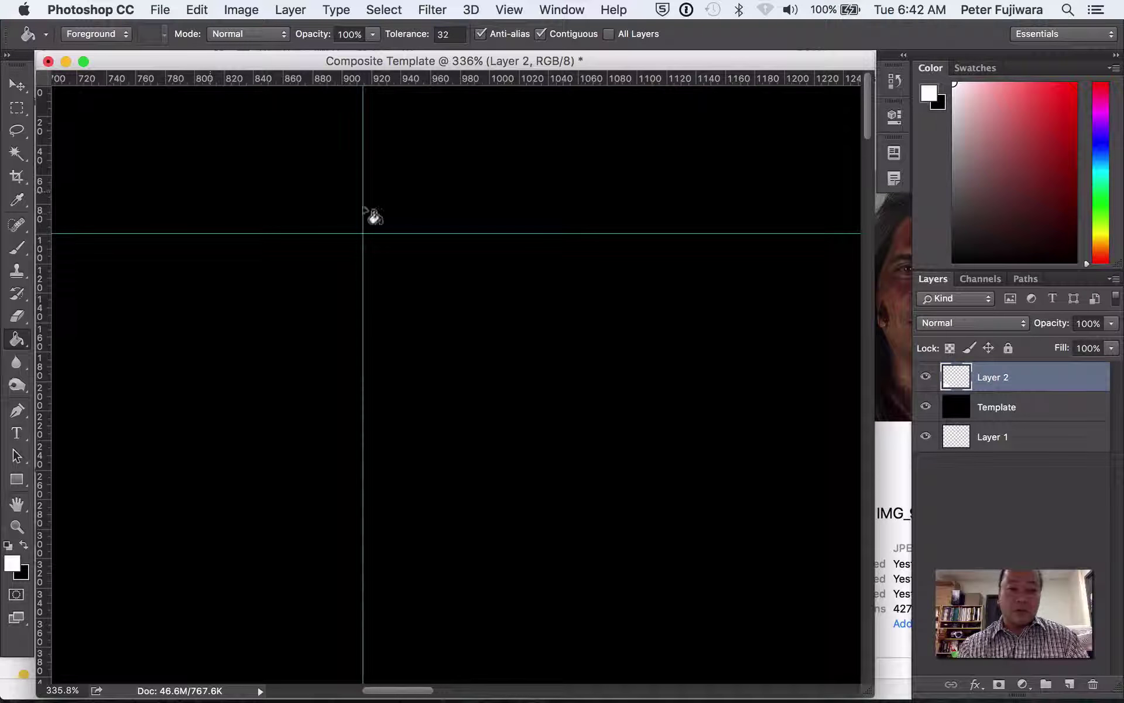
key("super+equal")
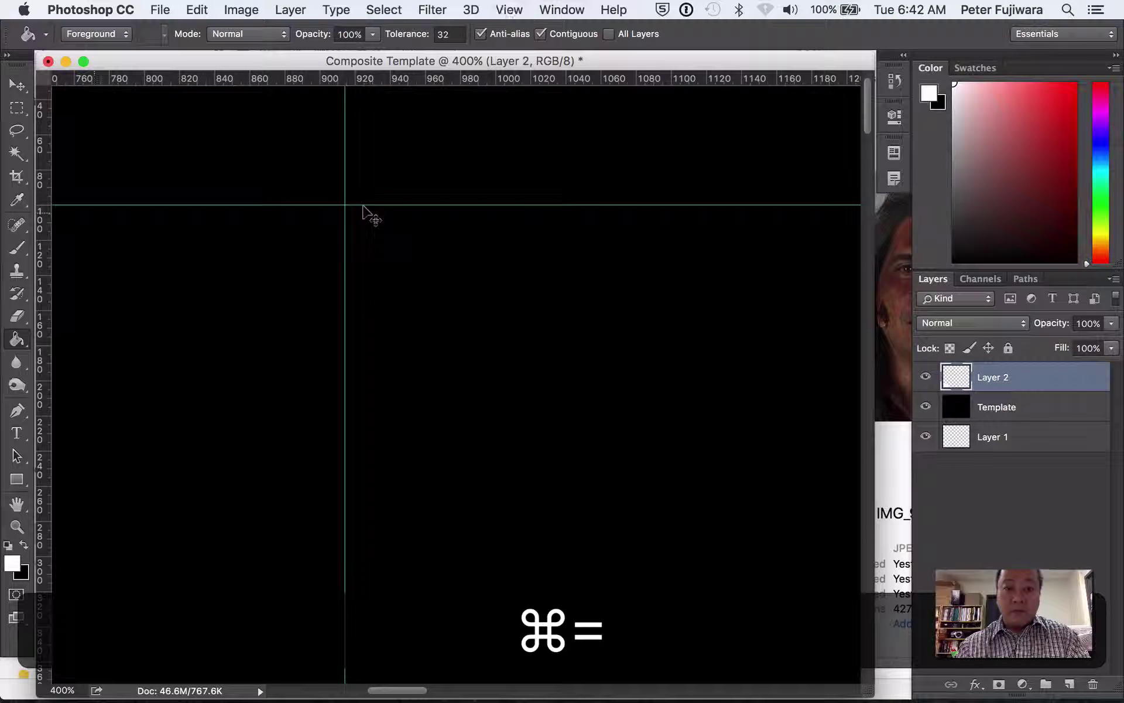
key("super+equal")
key("super+equal")
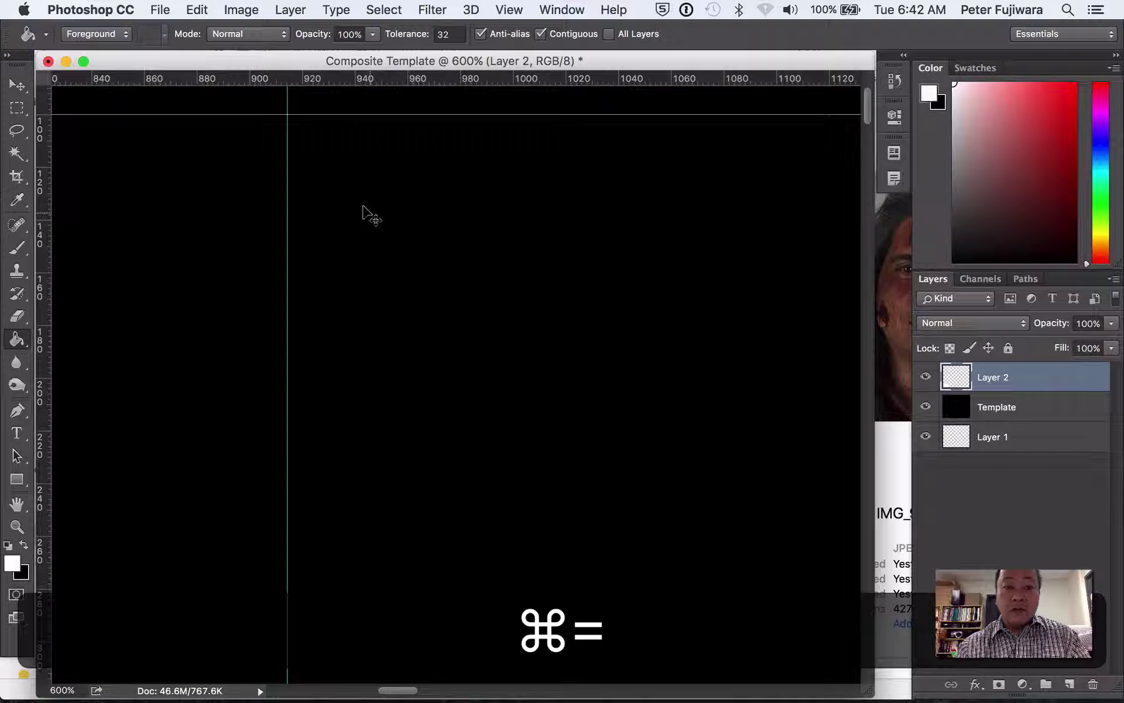
left_click_drag(44, 310, 416, 288)
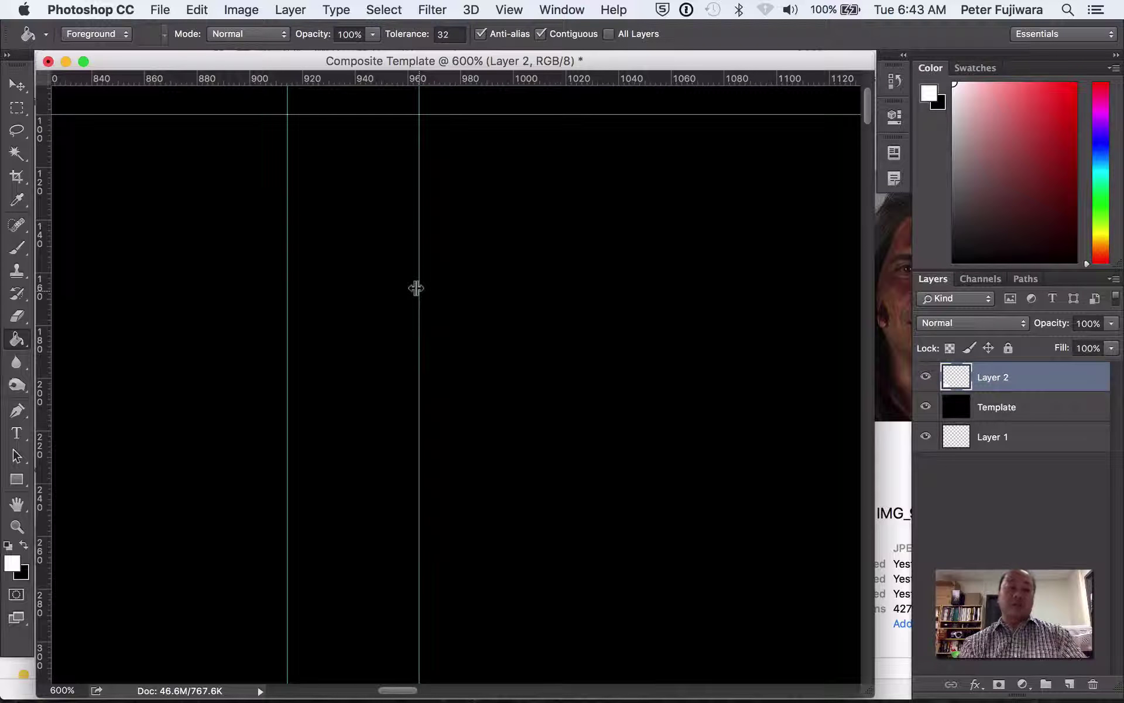
key("super")
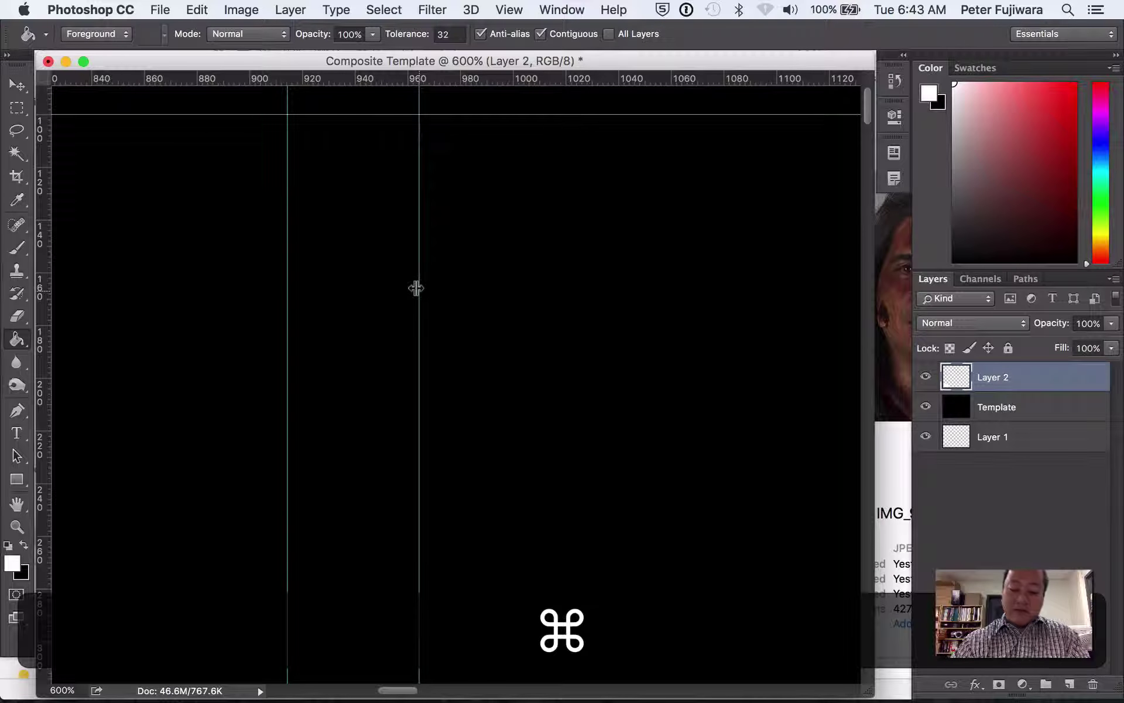
key("super+0")
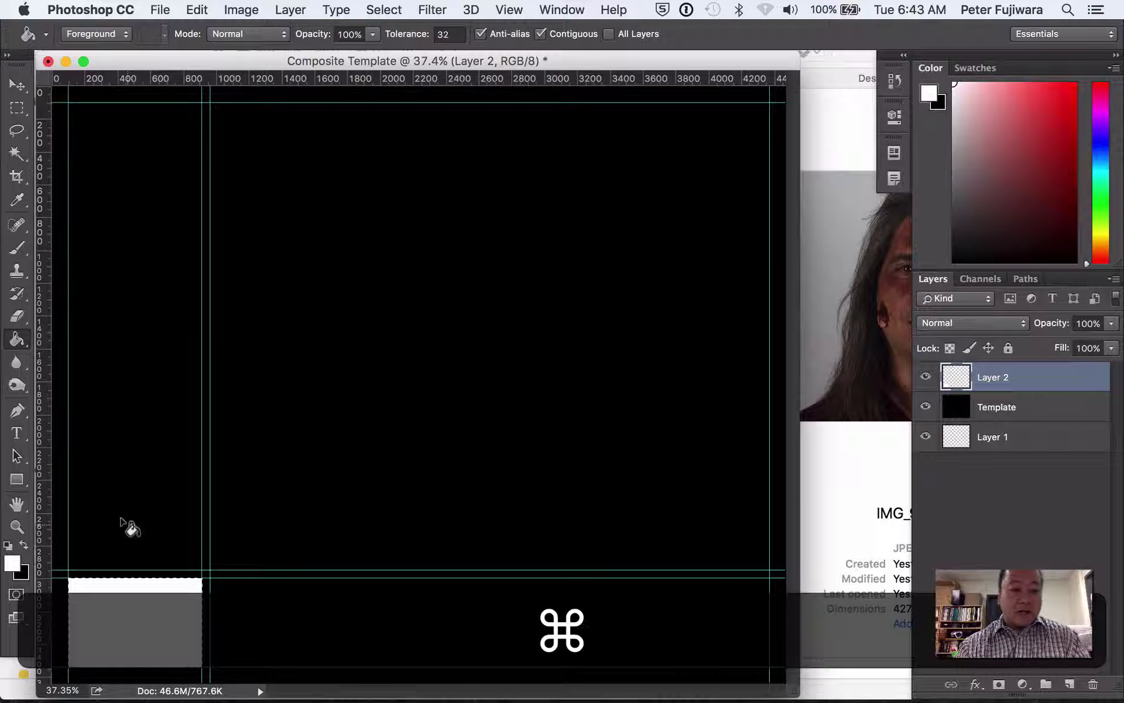
Zoom in on the white cell's right edge and select the narrow strip between the two guides.
left_click(16, 108)
key("space")
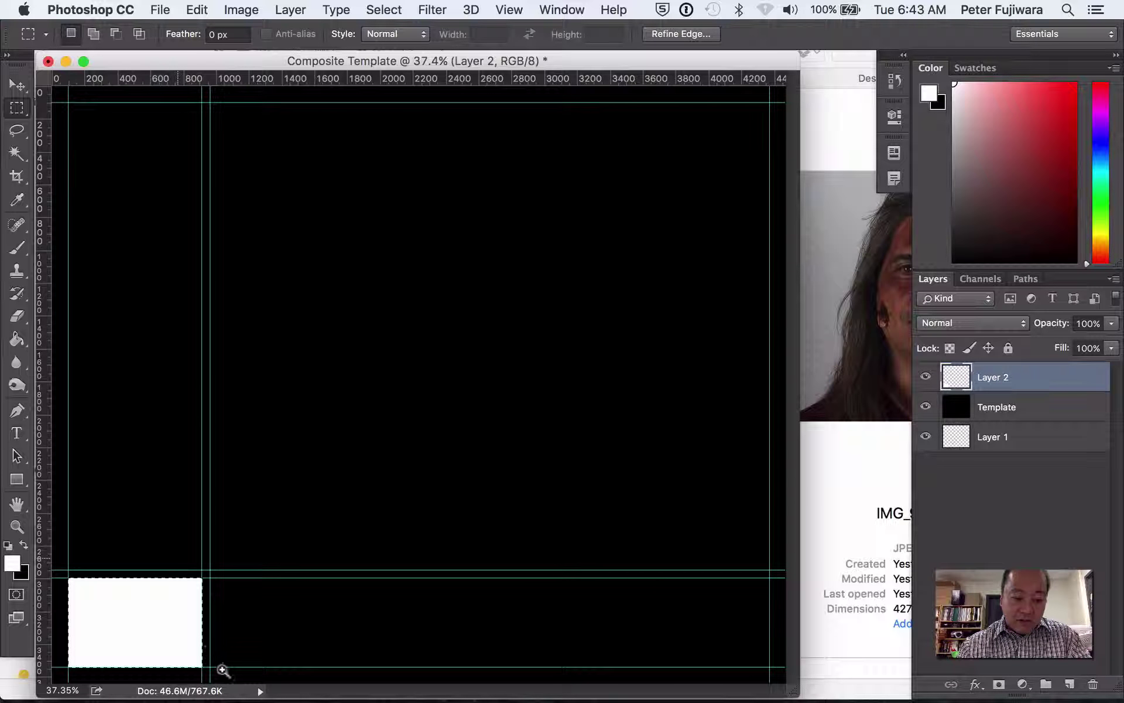
left_click(233, 671)
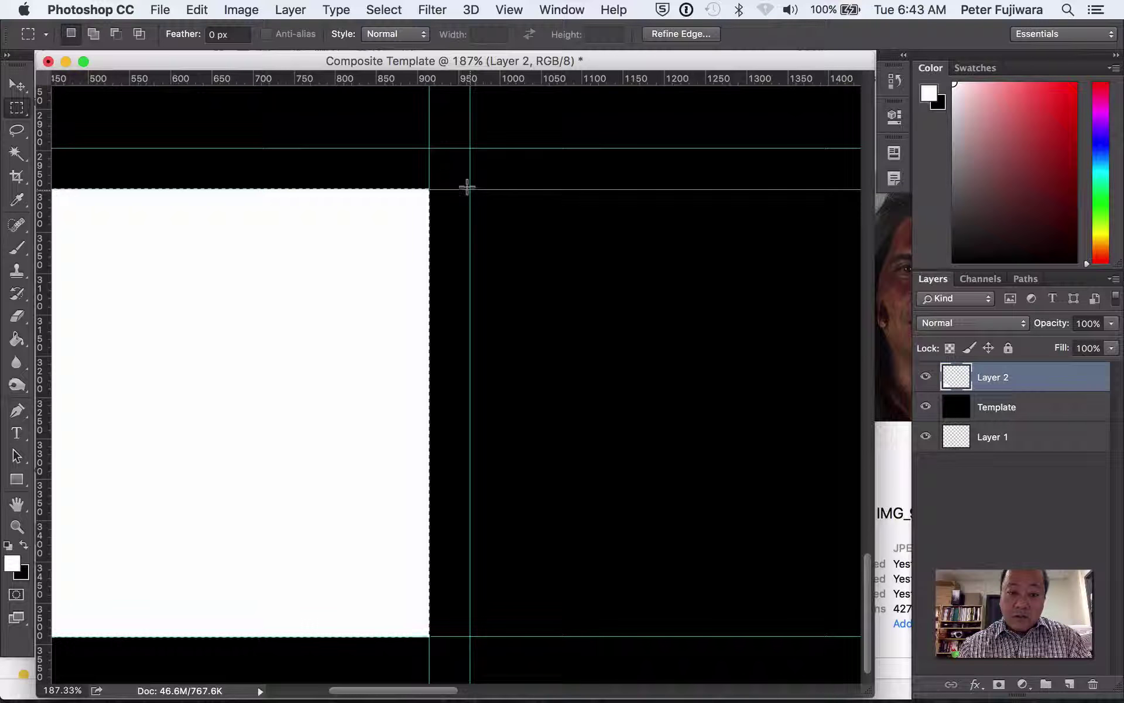
left_click_drag(468, 186, 422, 630)
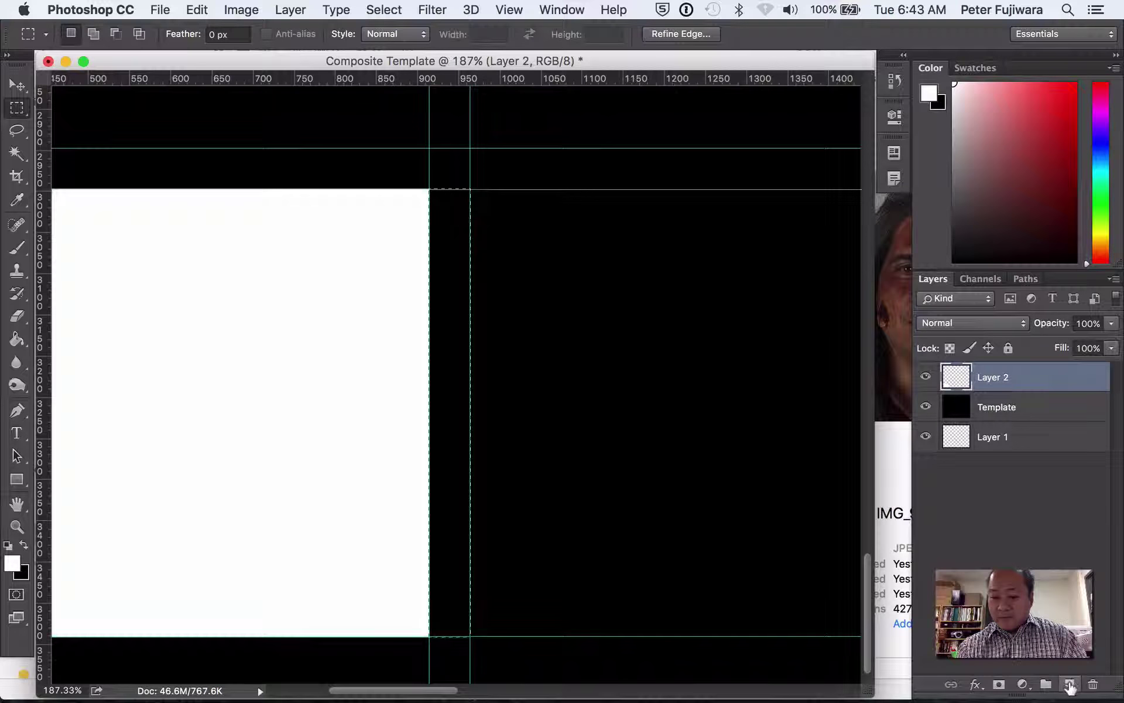
Fill the selected strip with red on a new Layer 3, then make Layer 2 active again.
left_click(1069, 684)
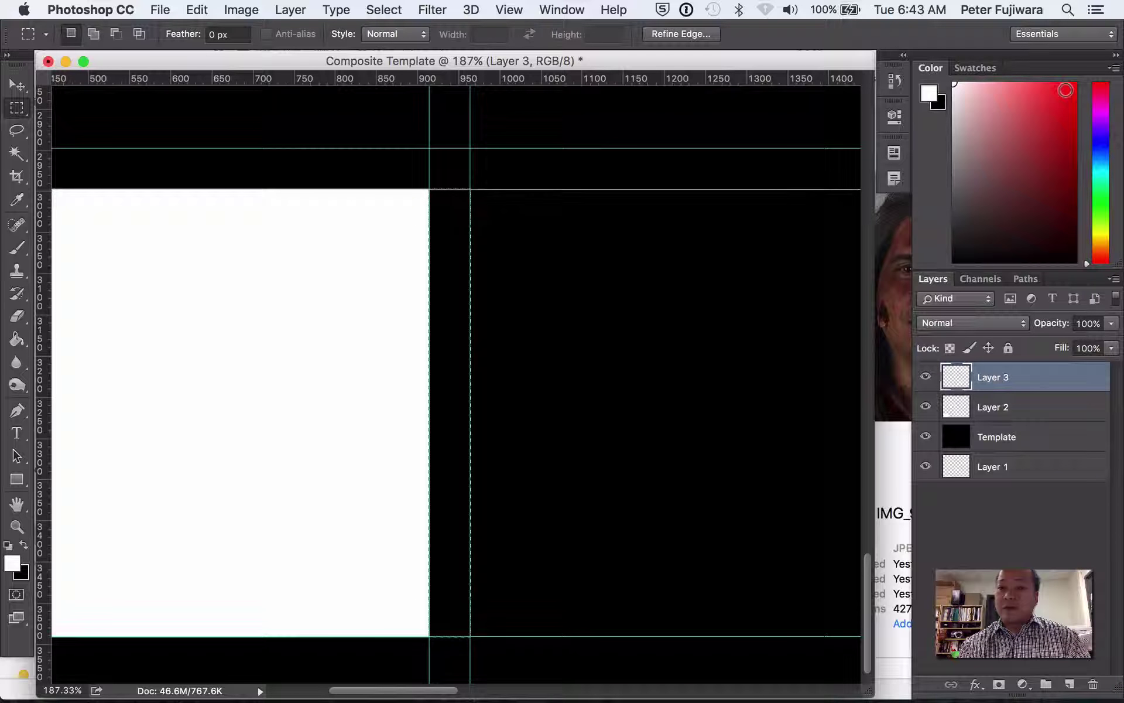
left_click(1066, 91)
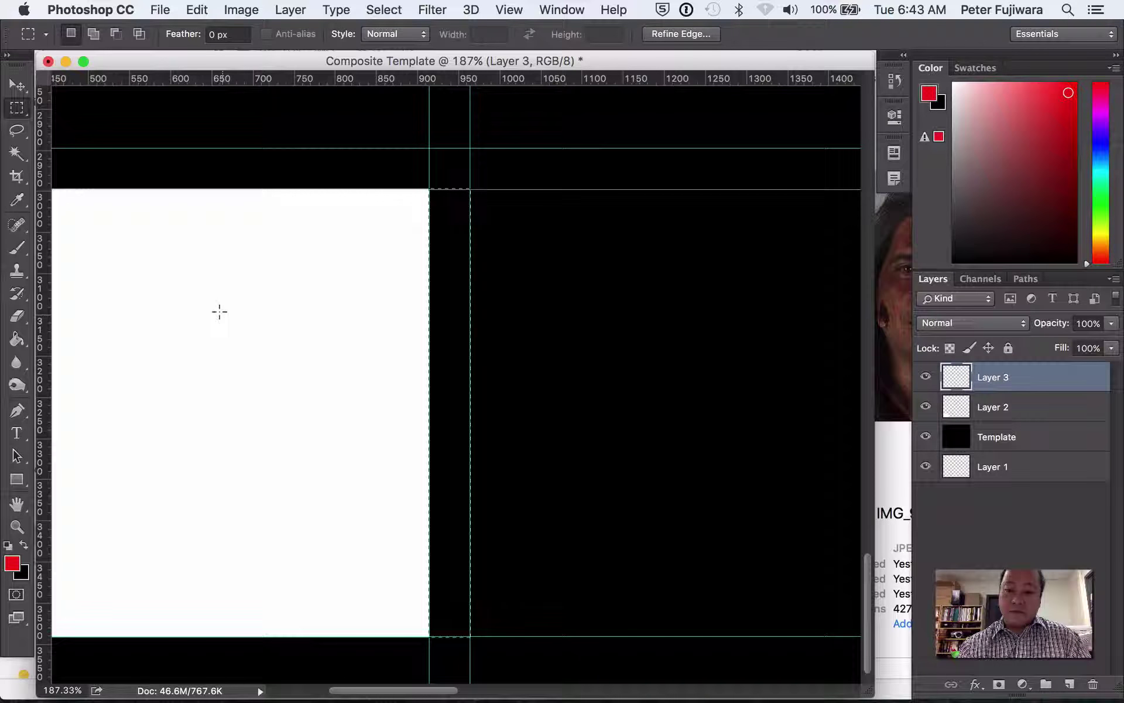
left_click(18, 340)
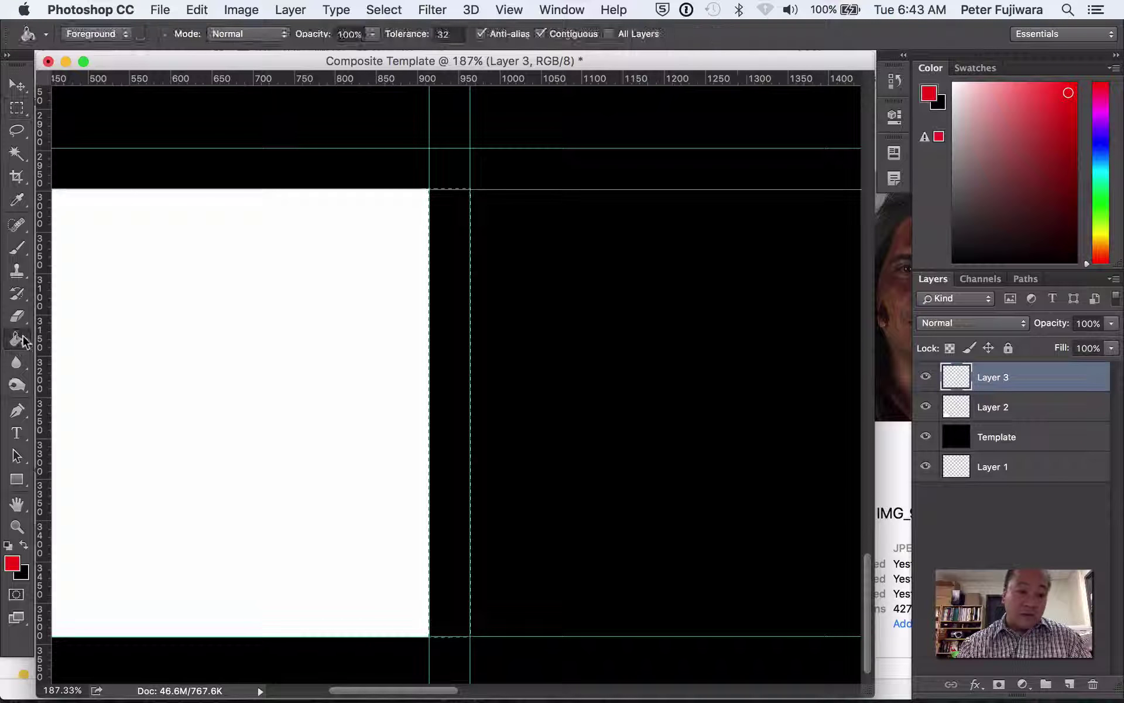
left_click(450, 321)
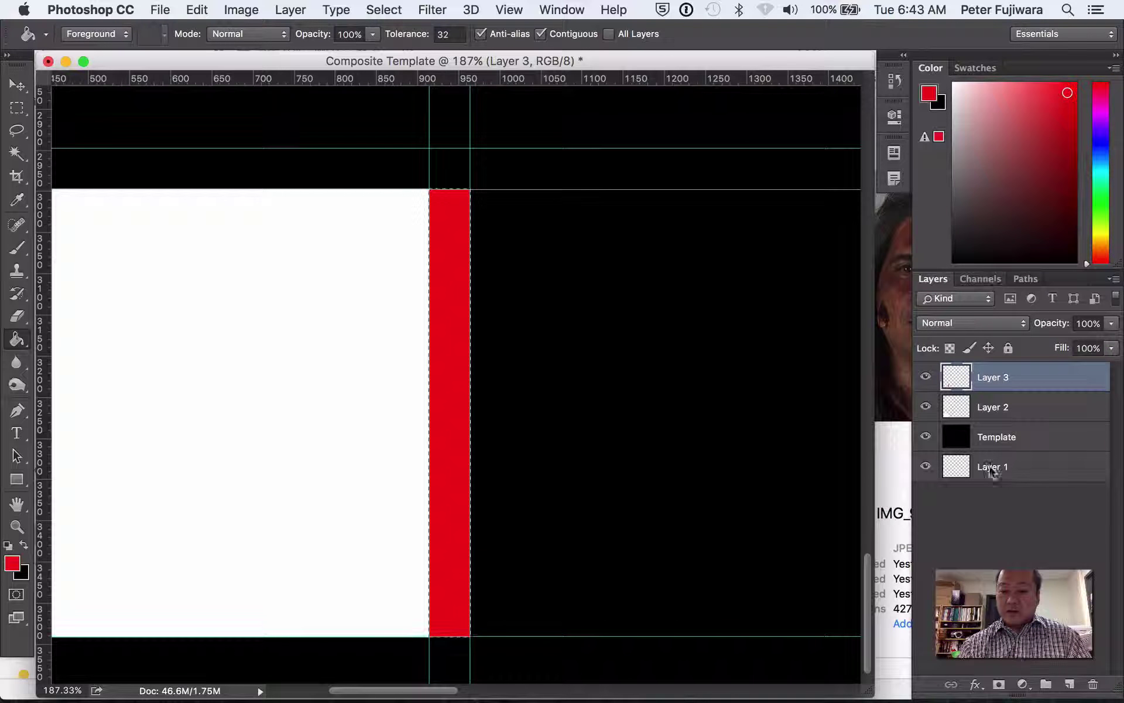
left_click(951, 408)
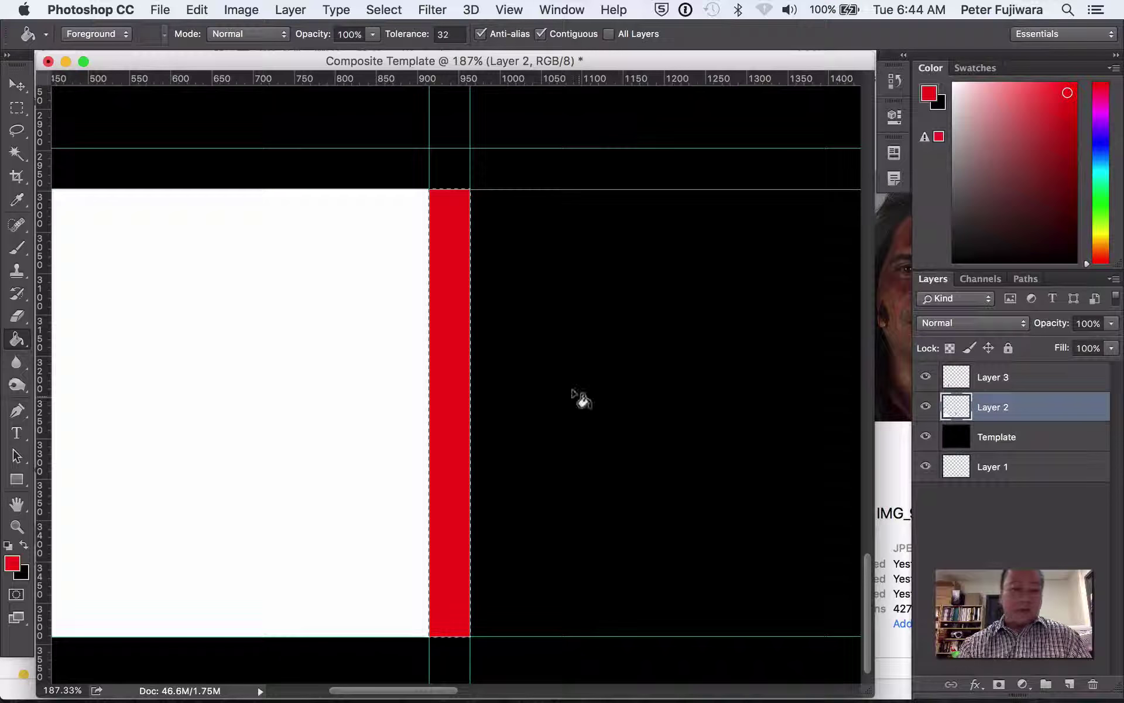
left_click(17, 153)
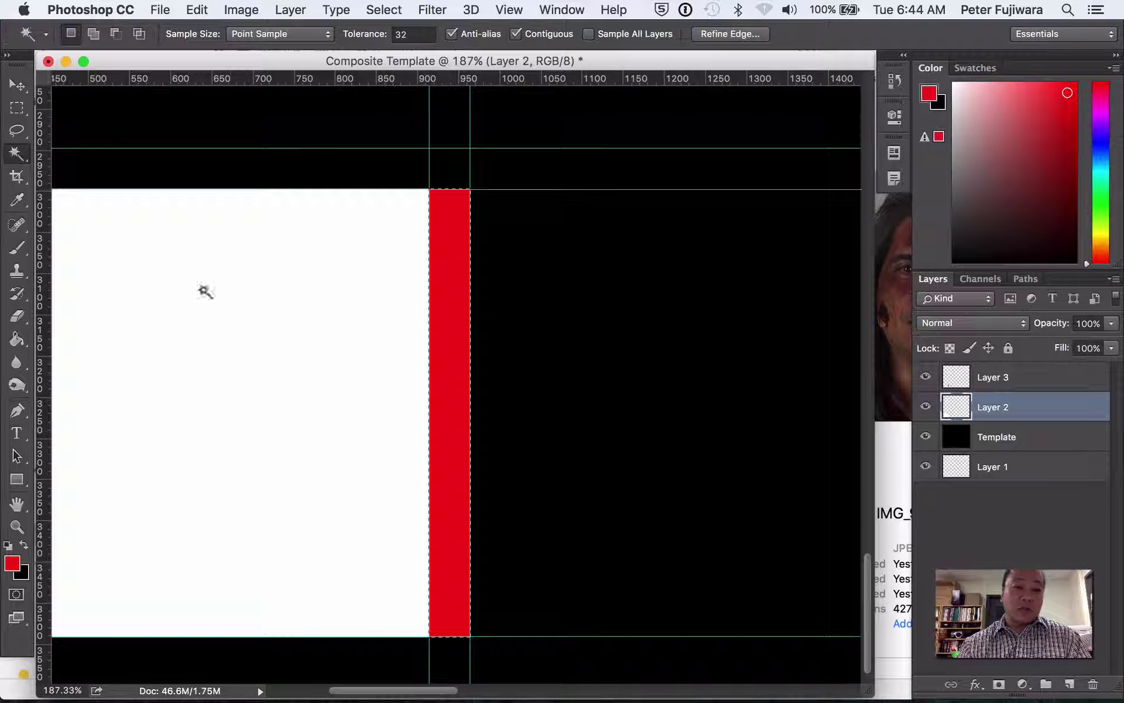
Duplicate the white cell onto Layer 4, move it right of the red strip, and add a guide at X 1780 px.
left_click(228, 333)
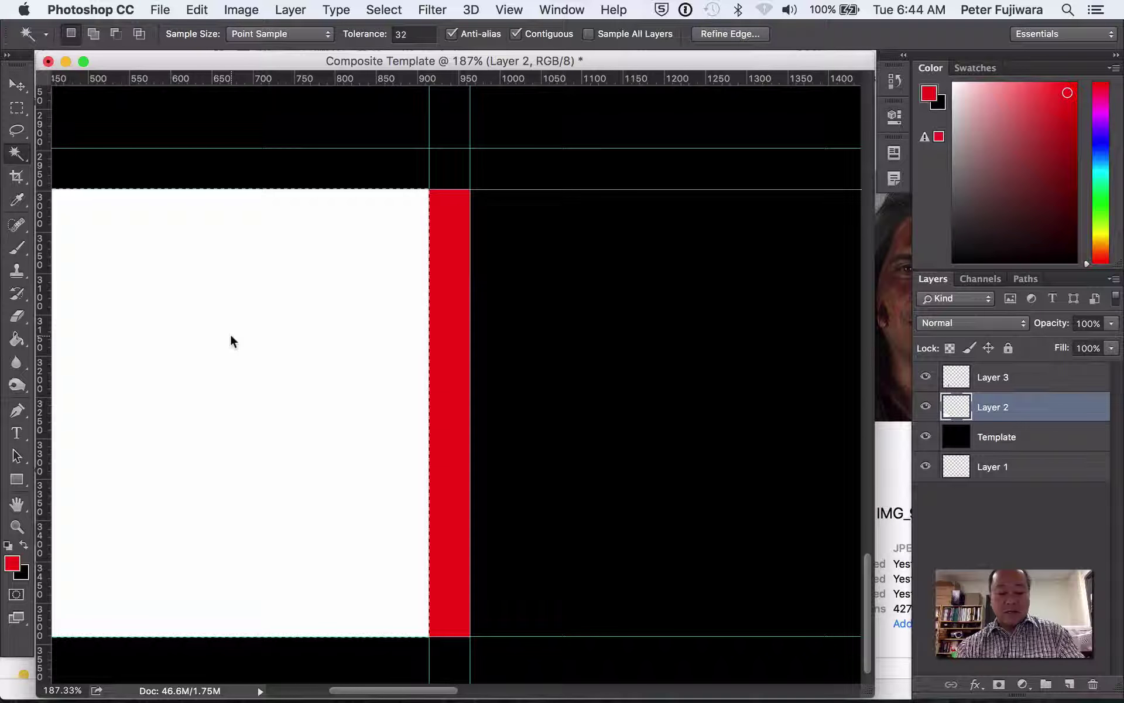
key("super+c")
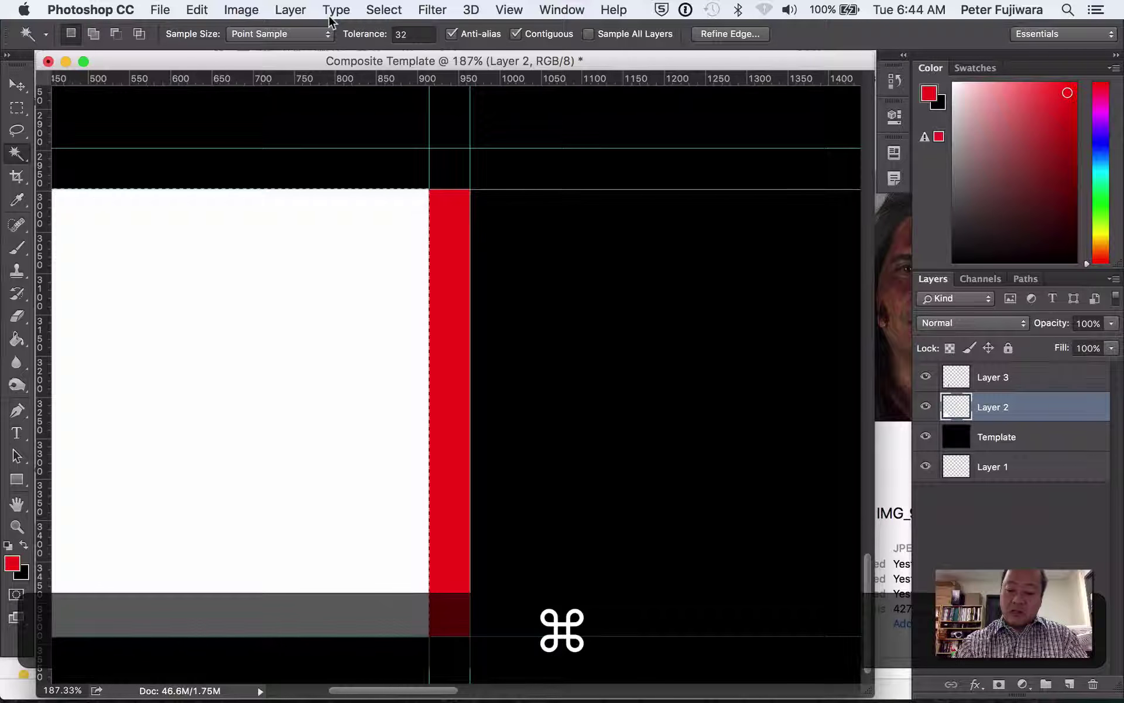
key("super+0")
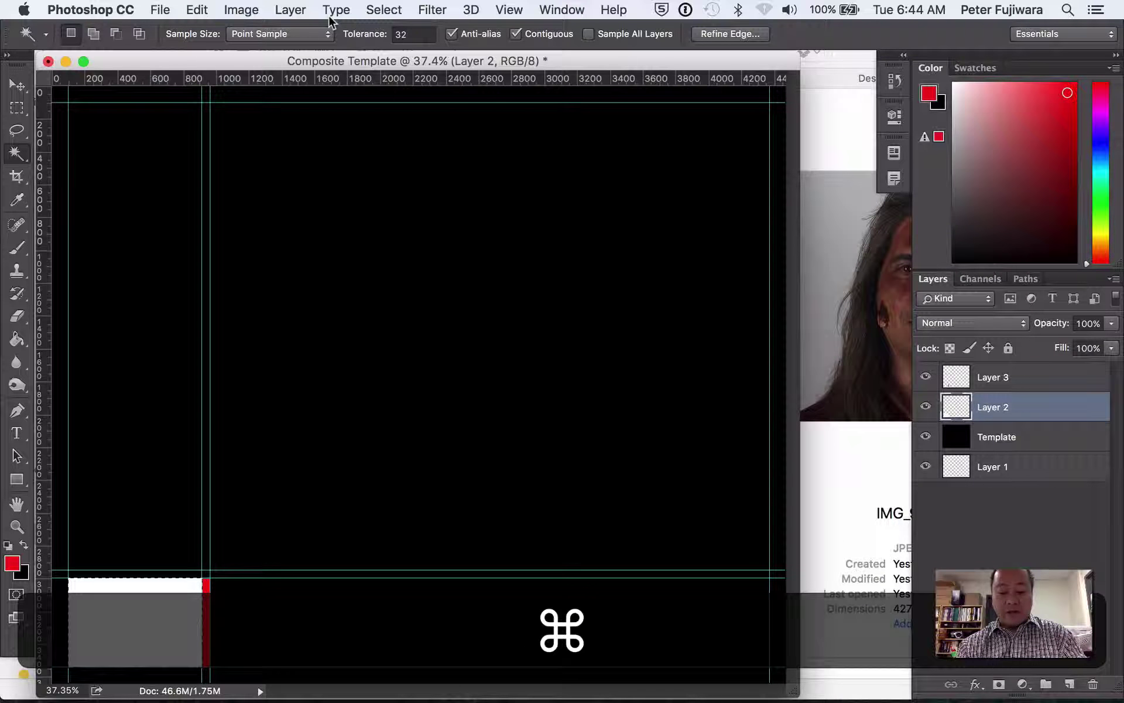
key("super+v")
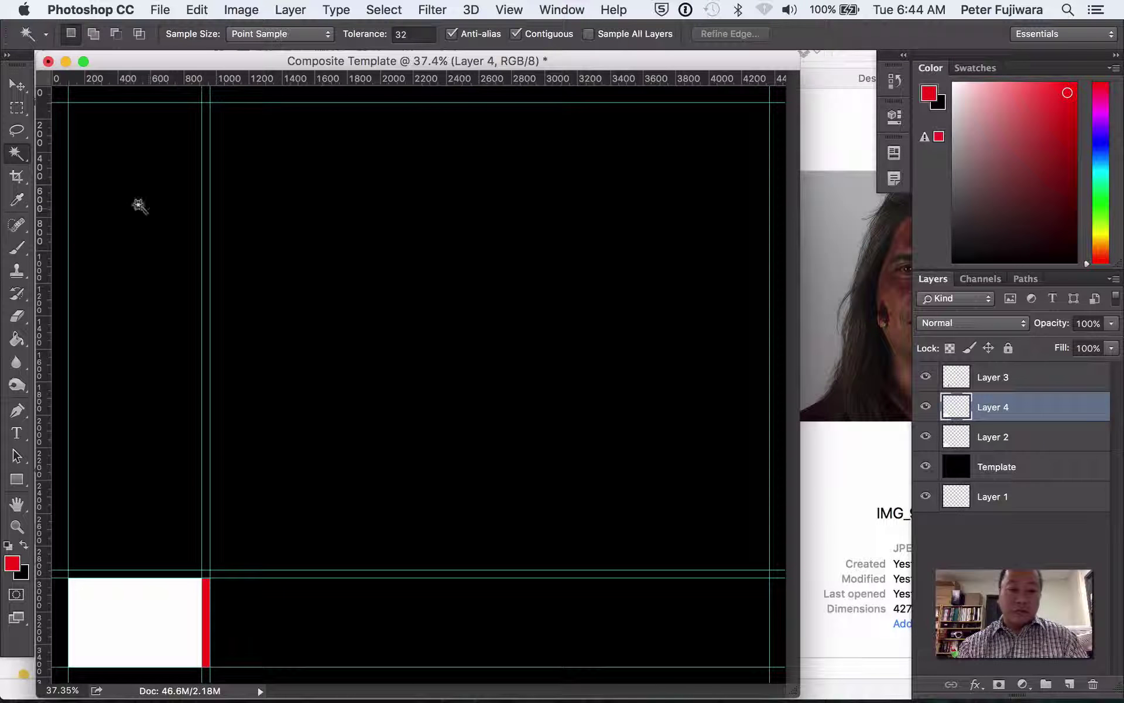
left_click(17, 85)
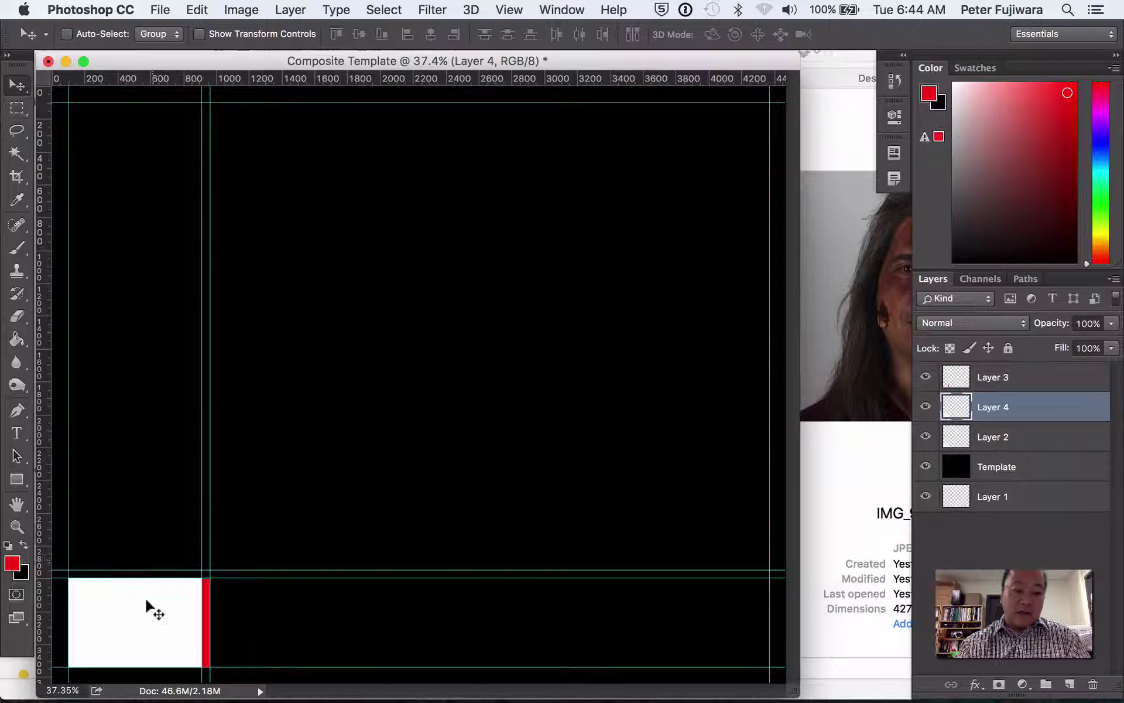
left_click_drag(148, 609, 296, 610)
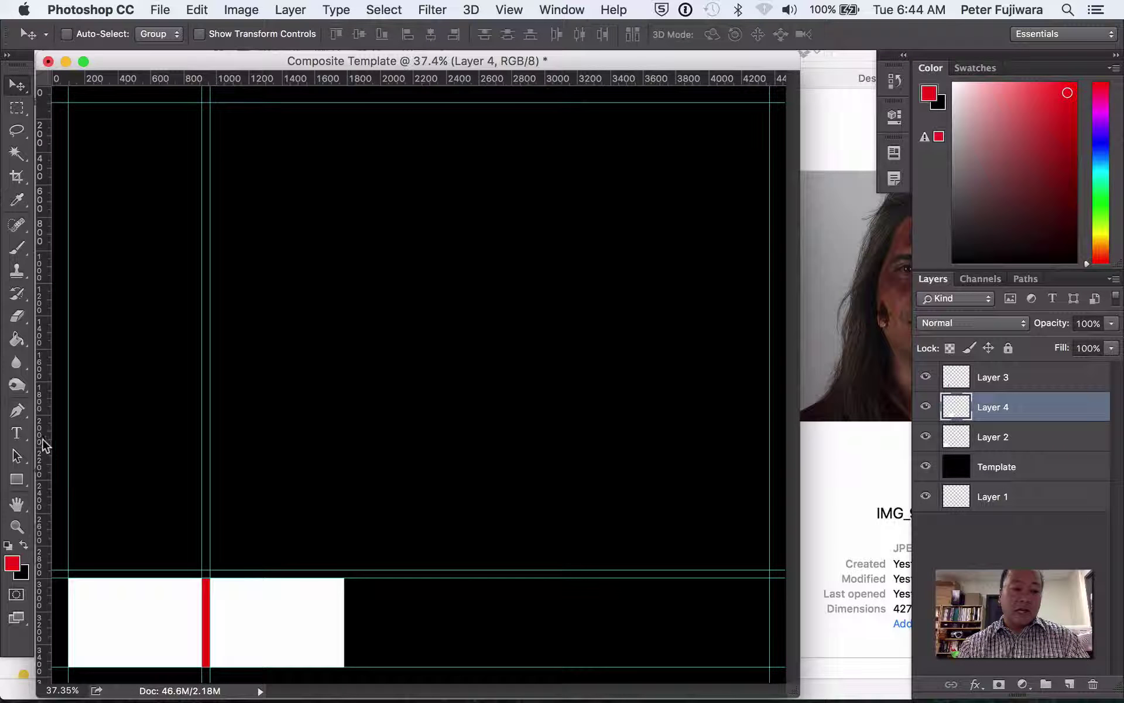
left_click_drag(42, 443, 339, 434)
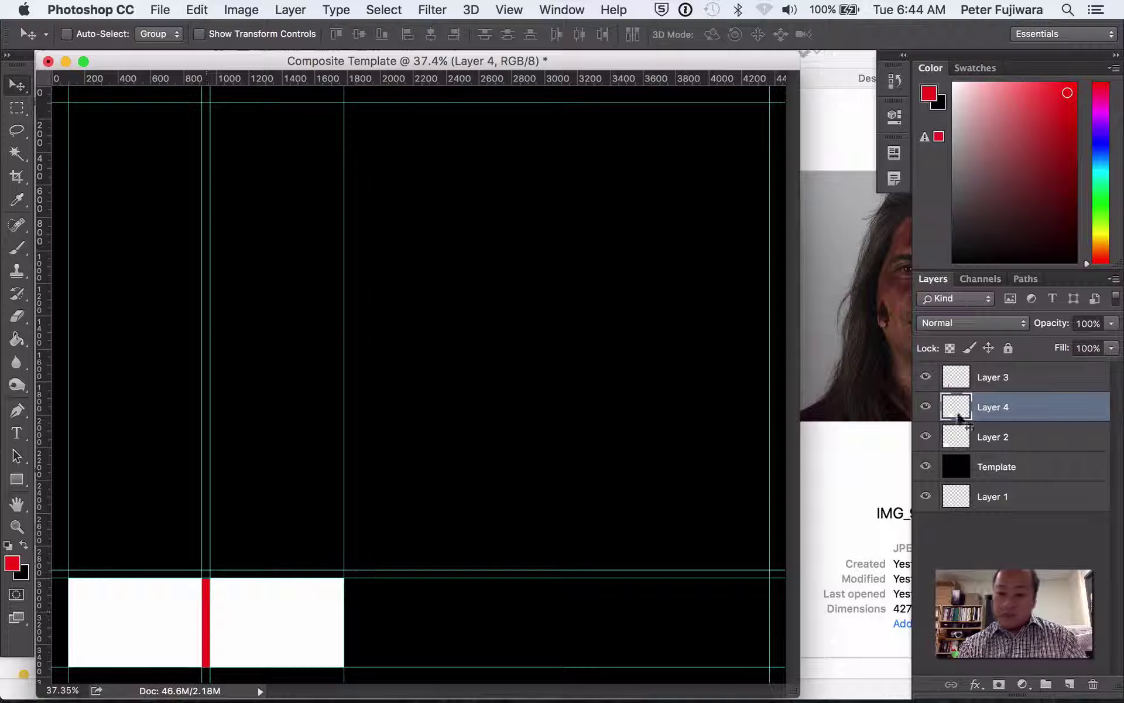
Copy the red strip onto new Layer 5, place it at the second cell's right edge, and add a guide at 1805.5 px.
left_click(1011, 377)
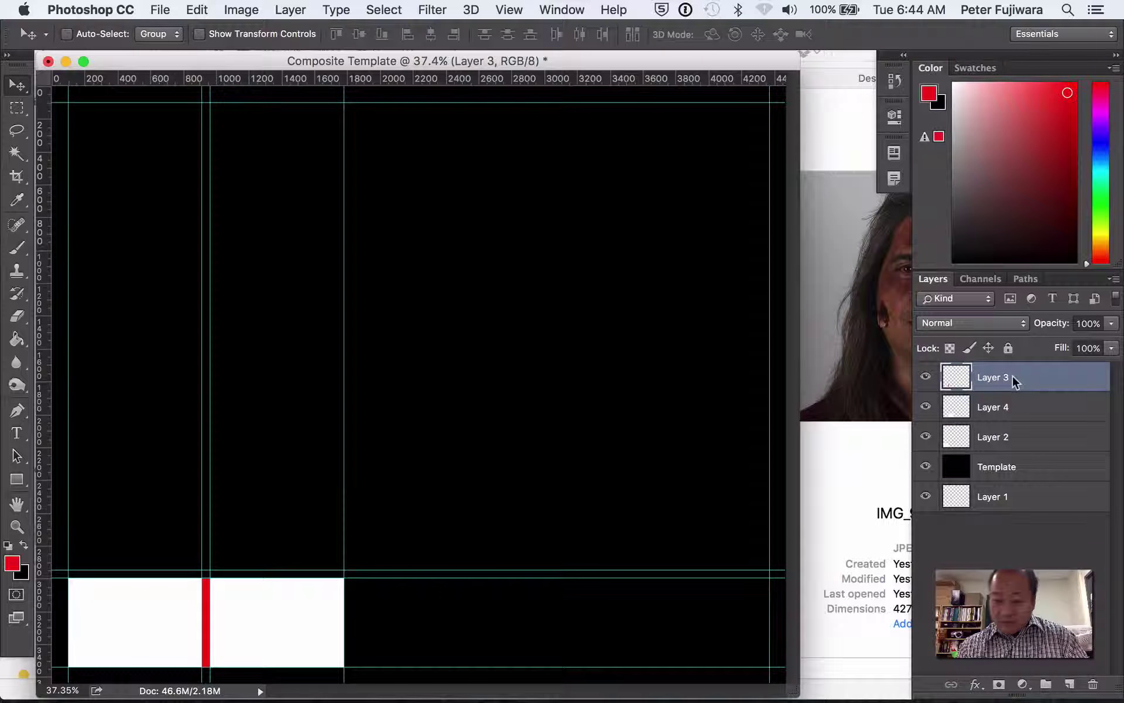
left_click(17, 153)
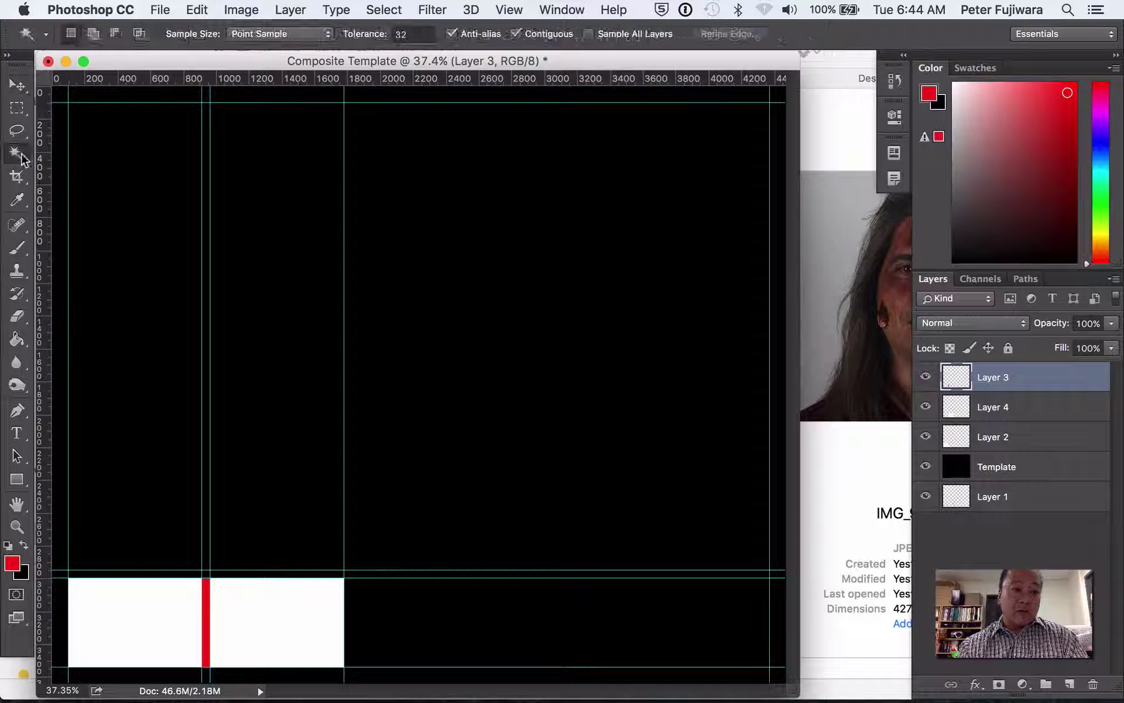
left_click(204, 600)
key("super+c")
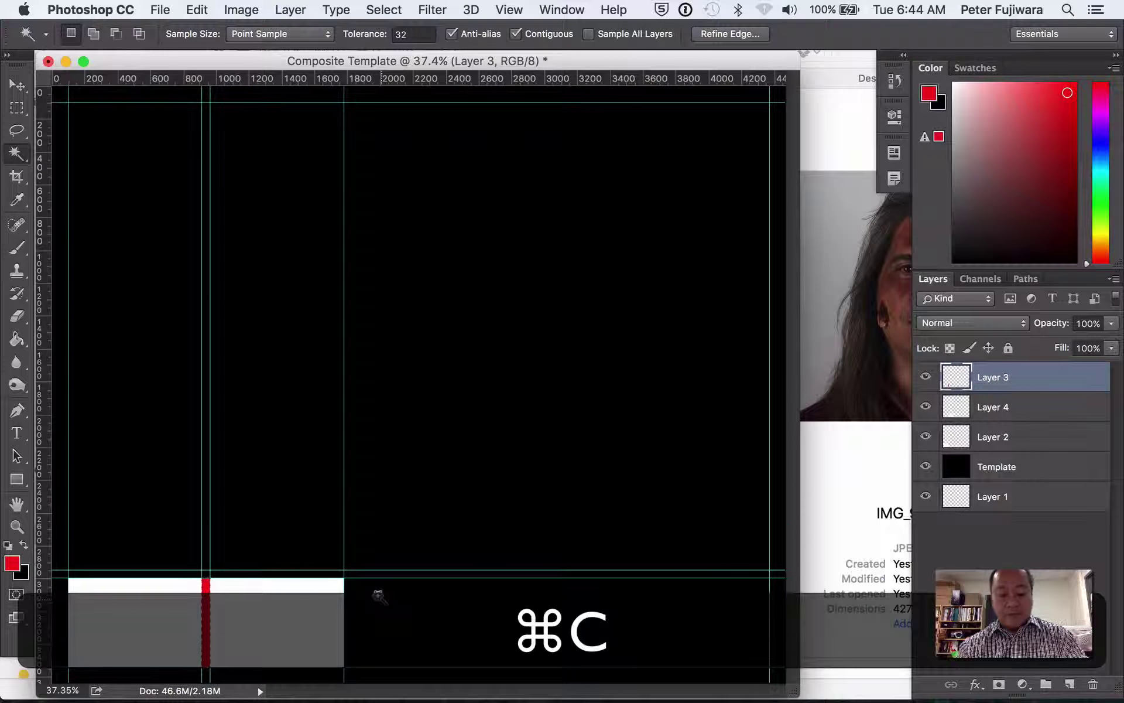
key("super+v")
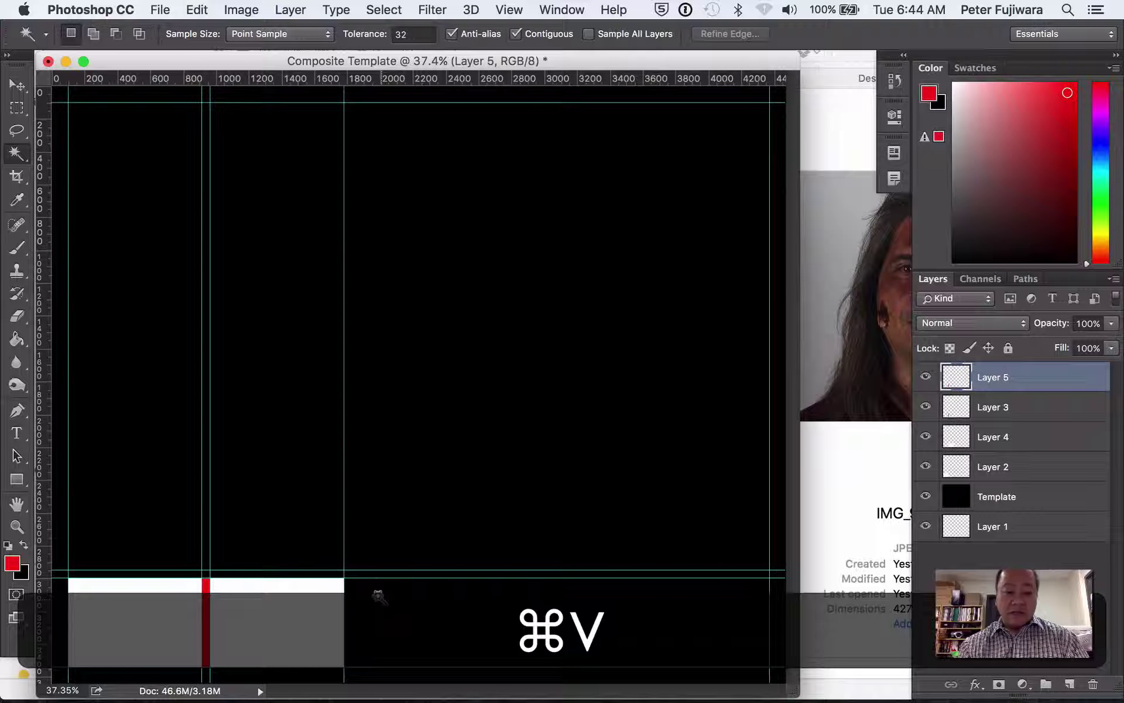
left_click(17, 85)
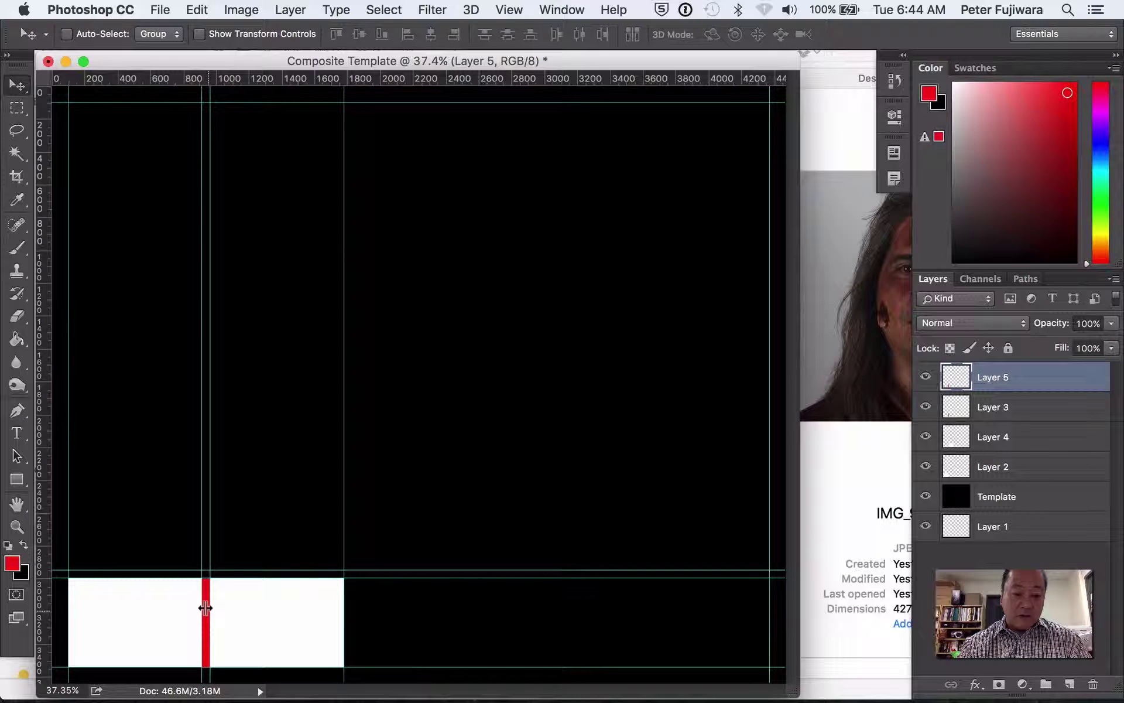
left_click_drag(198, 611, 341, 613)
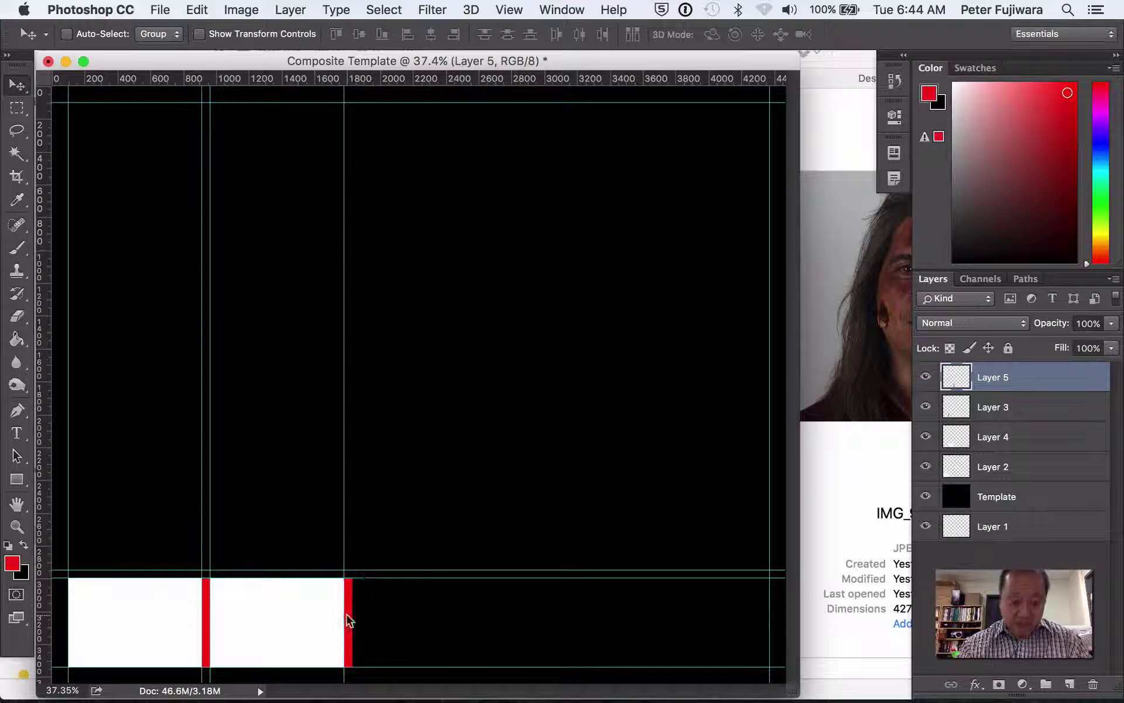
left_click_drag(45, 467, 349, 459)
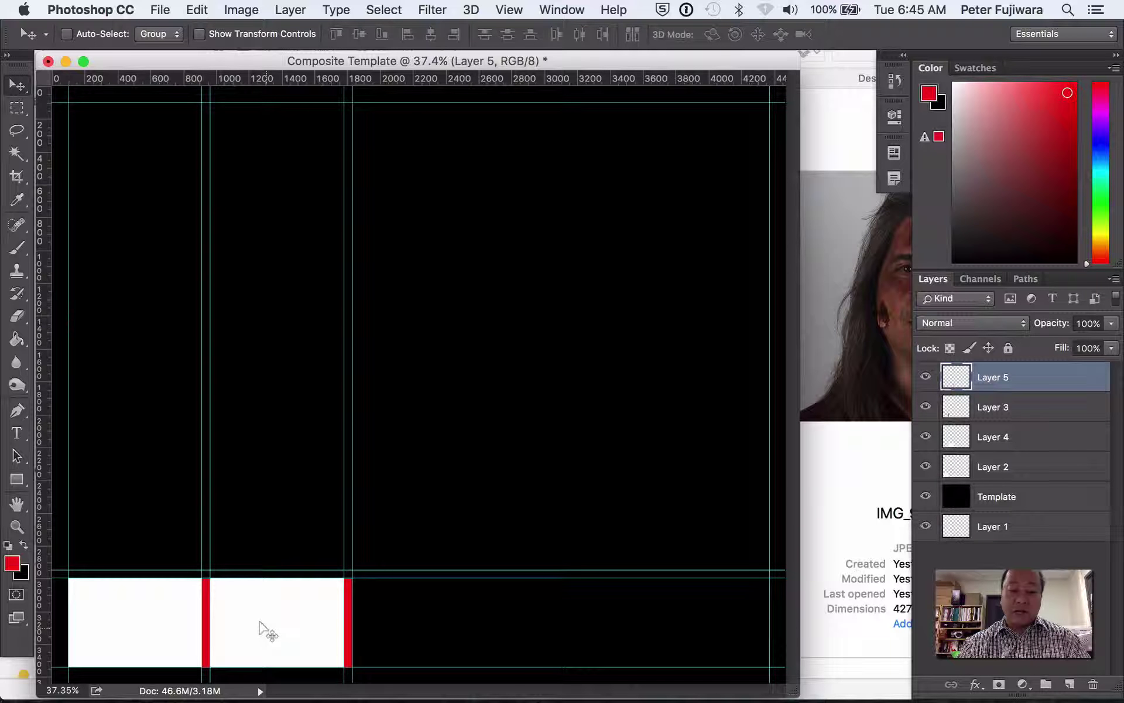
Shift the white bar on Layer 4 to the third cell and add a guide at 2644 px.
key("super")
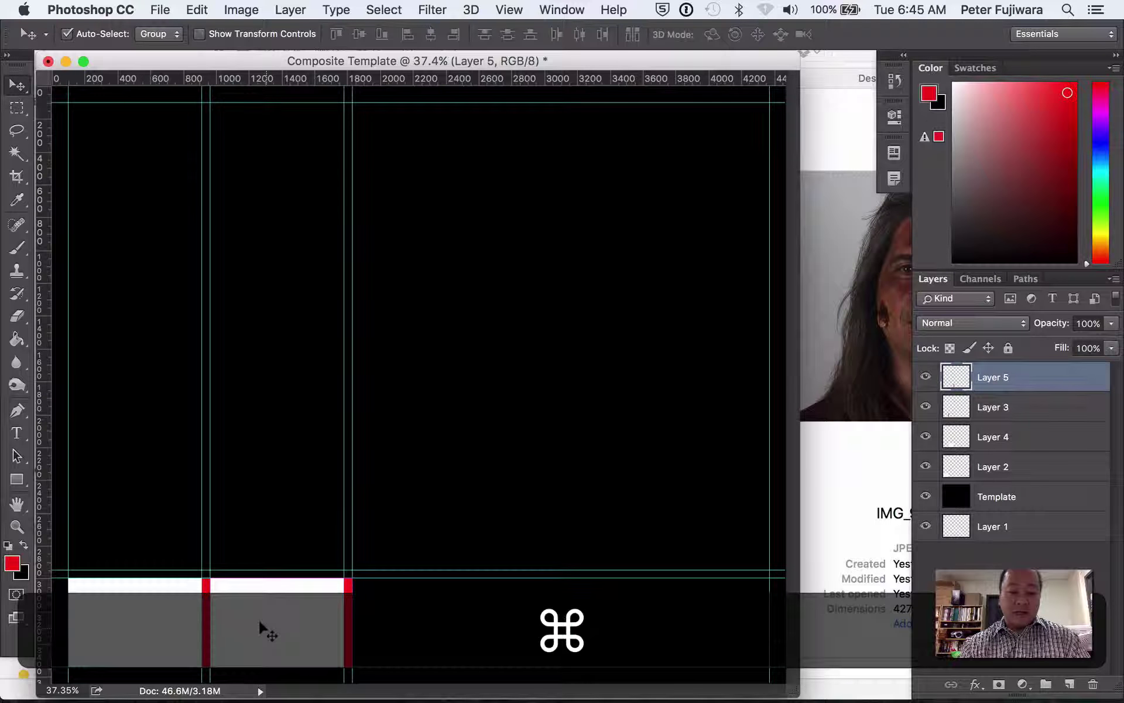
left_click(260, 624, "super")
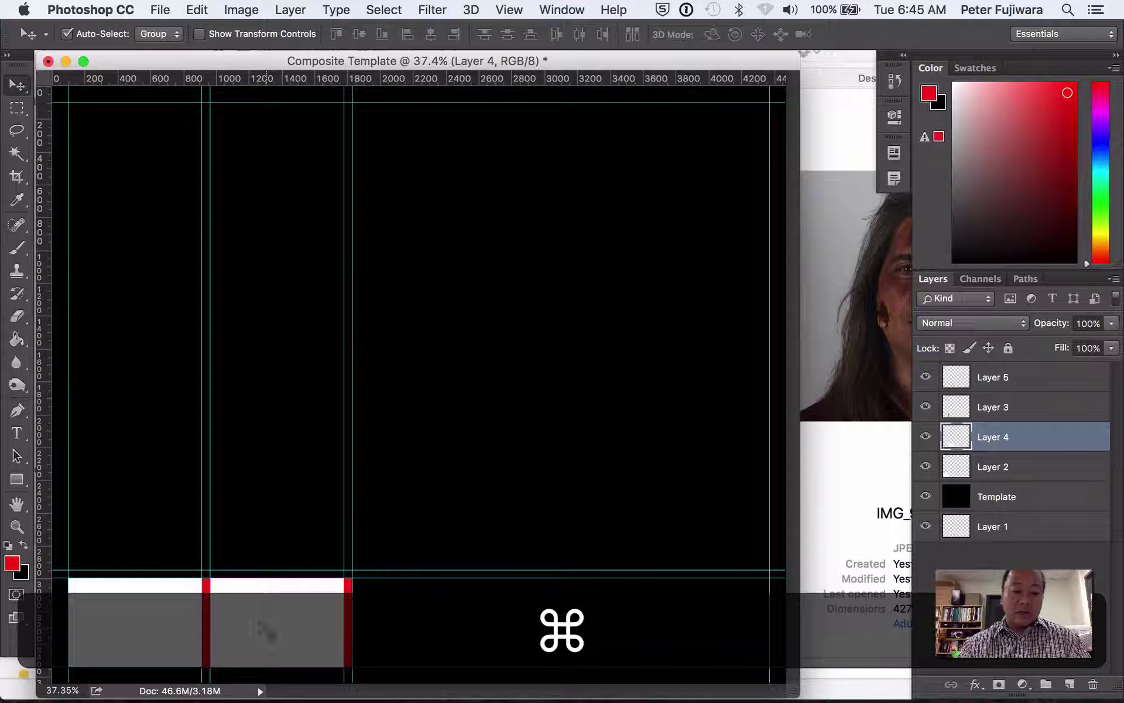
left_click_drag(260, 624, 403, 630)
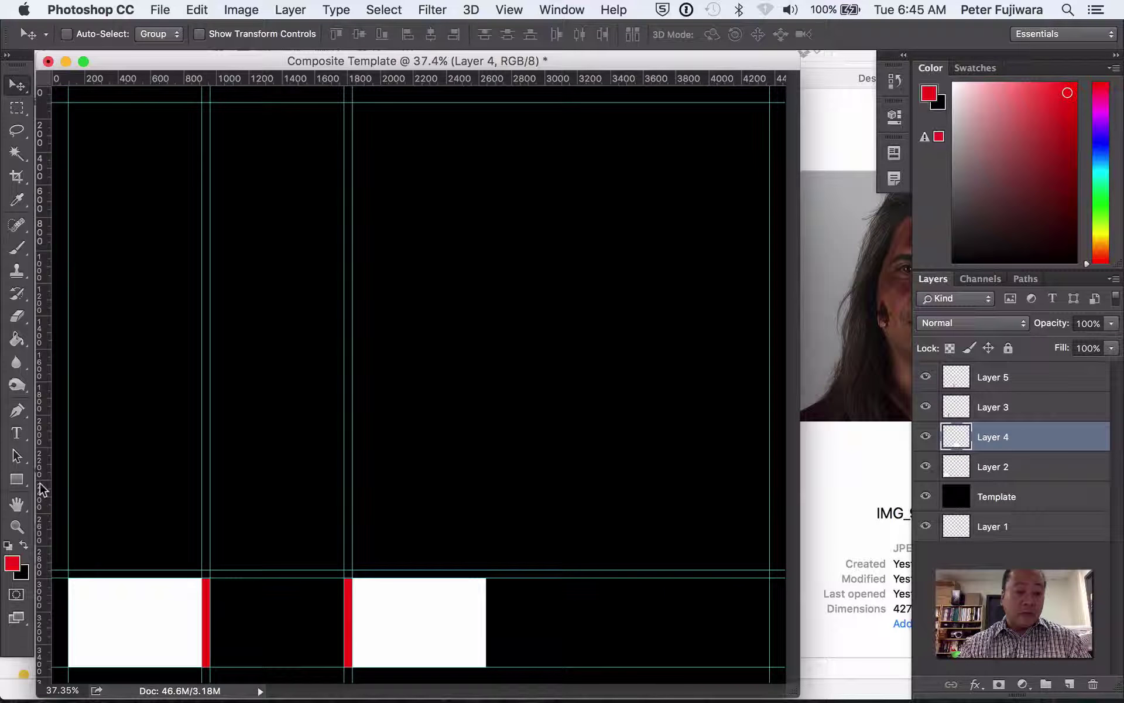
left_click_drag(41, 489, 480, 511)
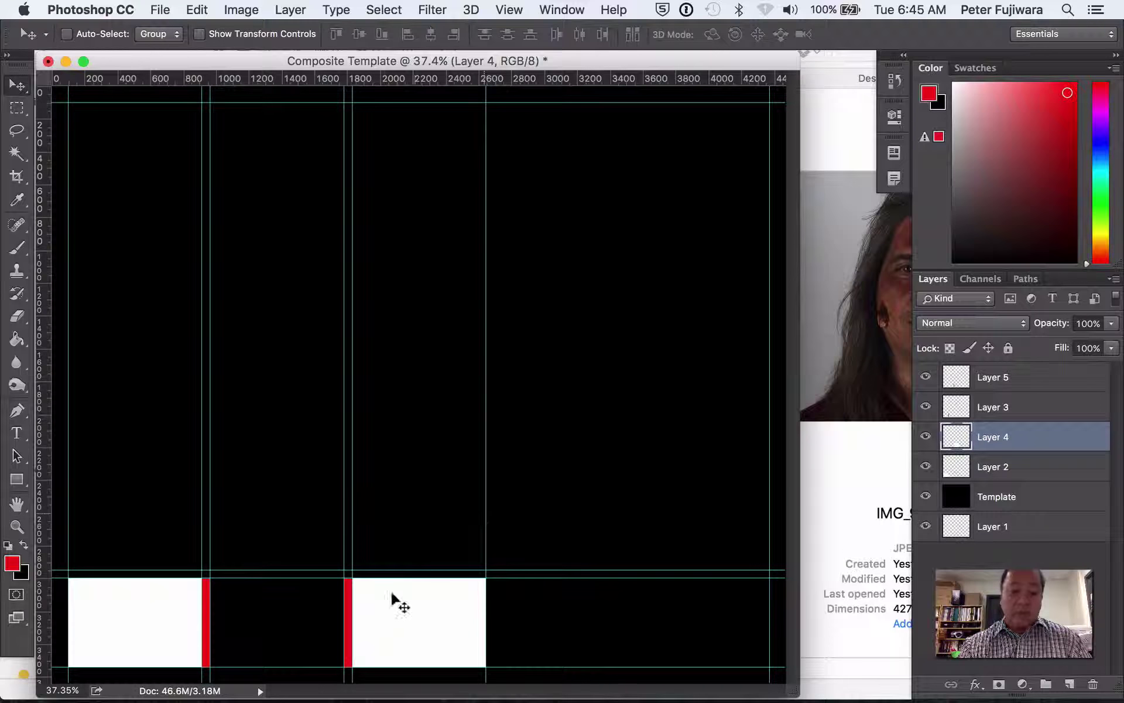
Move the red bar on Layer 5 to the third cell's right edge and add a guide there.
key("super")
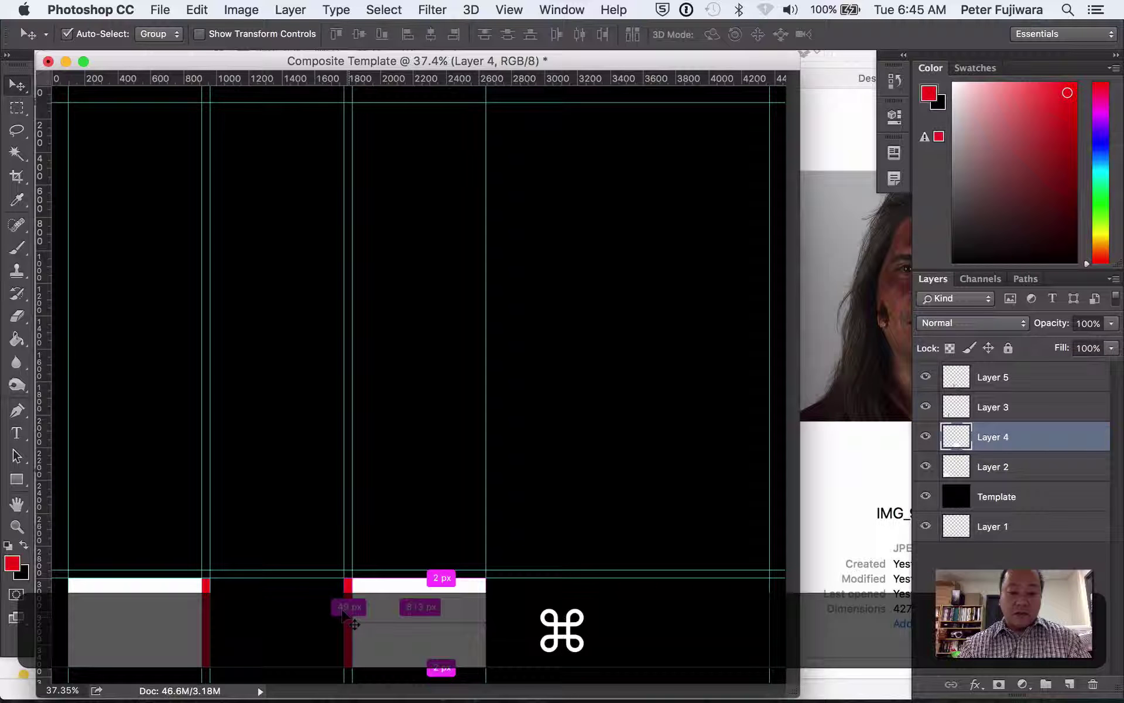
left_click(342, 616, "super")
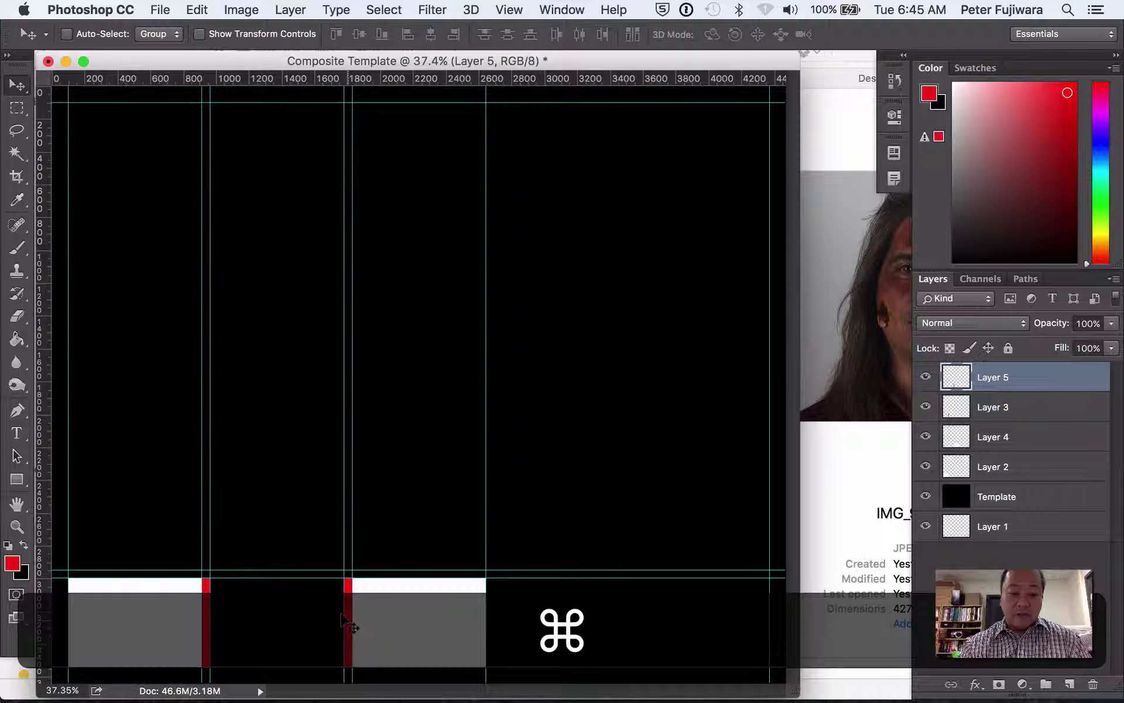
left_click_drag(343, 619, 491, 626)
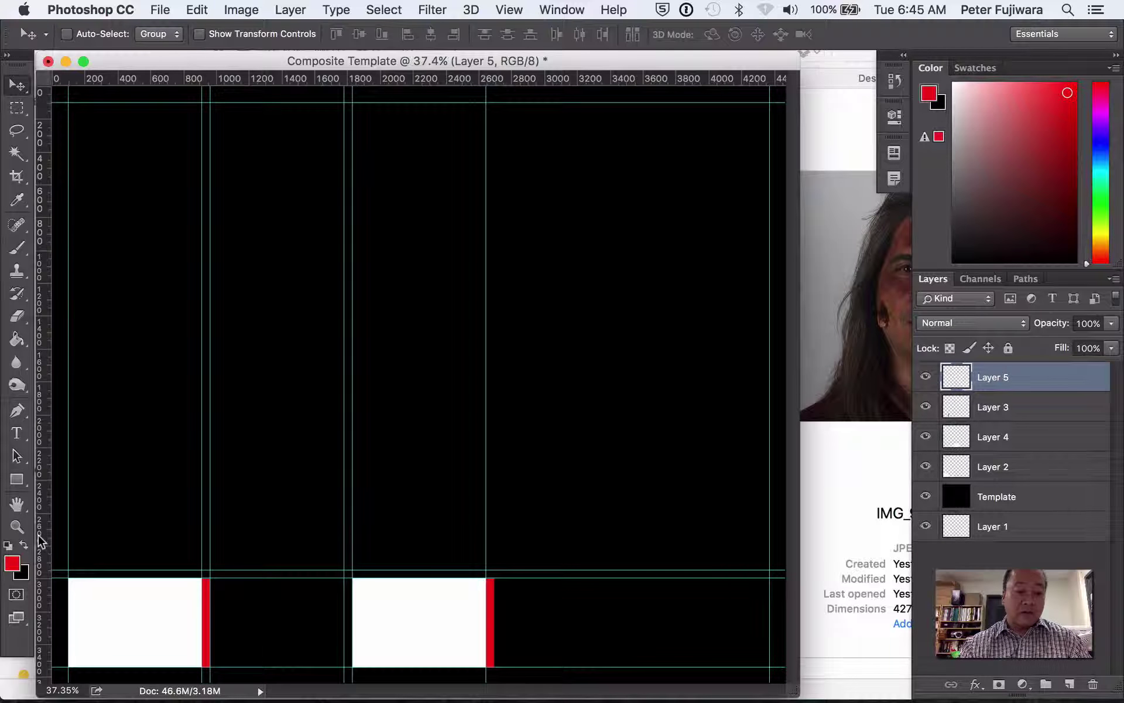
left_click_drag(40, 539, 494, 591)
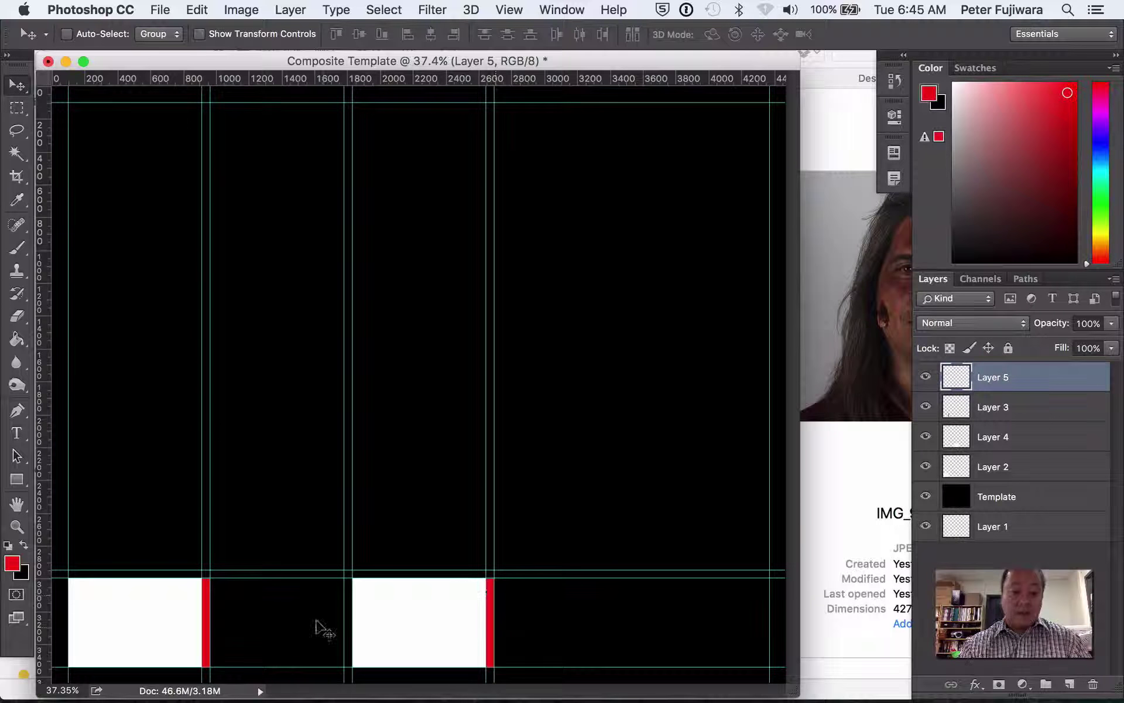
Shift the white bar on Layer 4 to the fourth cell and add a guide at 3405 px.
left_click(401, 619, "super")
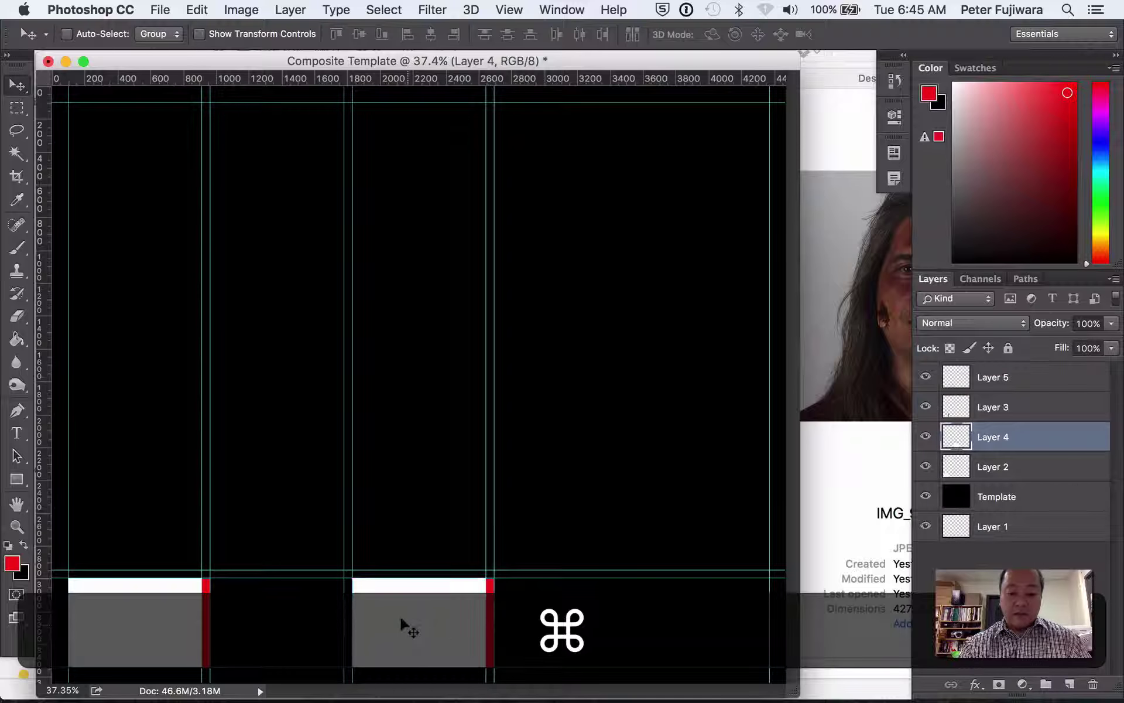
left_click_drag(402, 624, 551, 628)
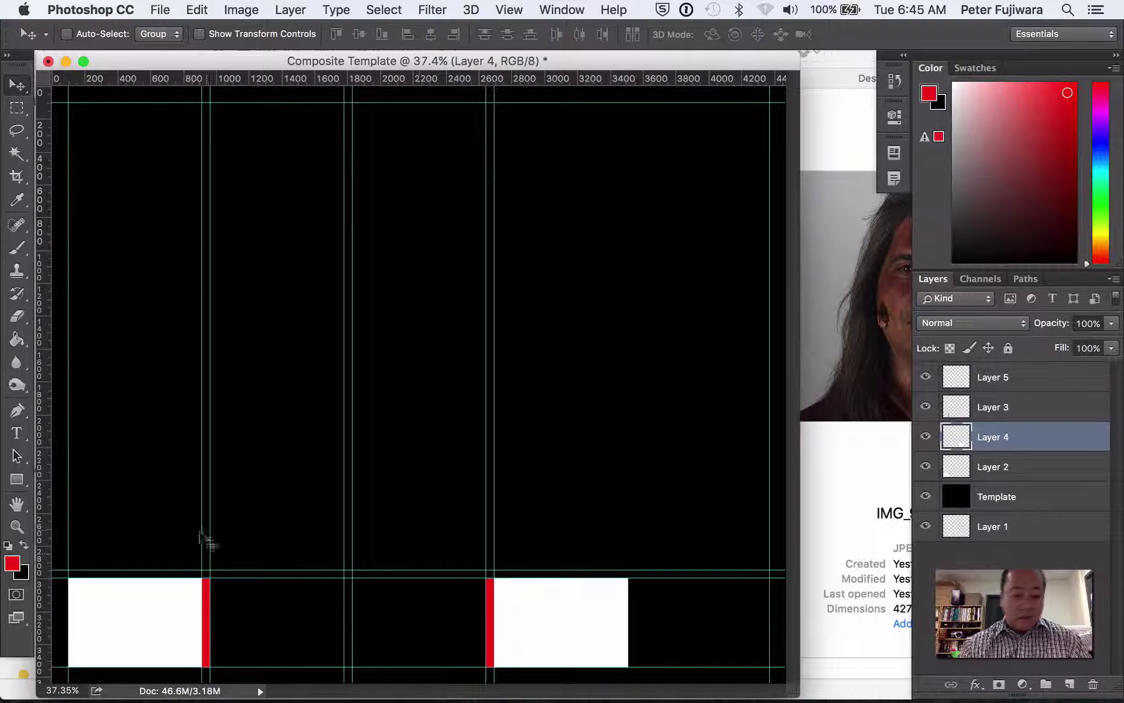
left_click_drag(44, 515, 624, 540)
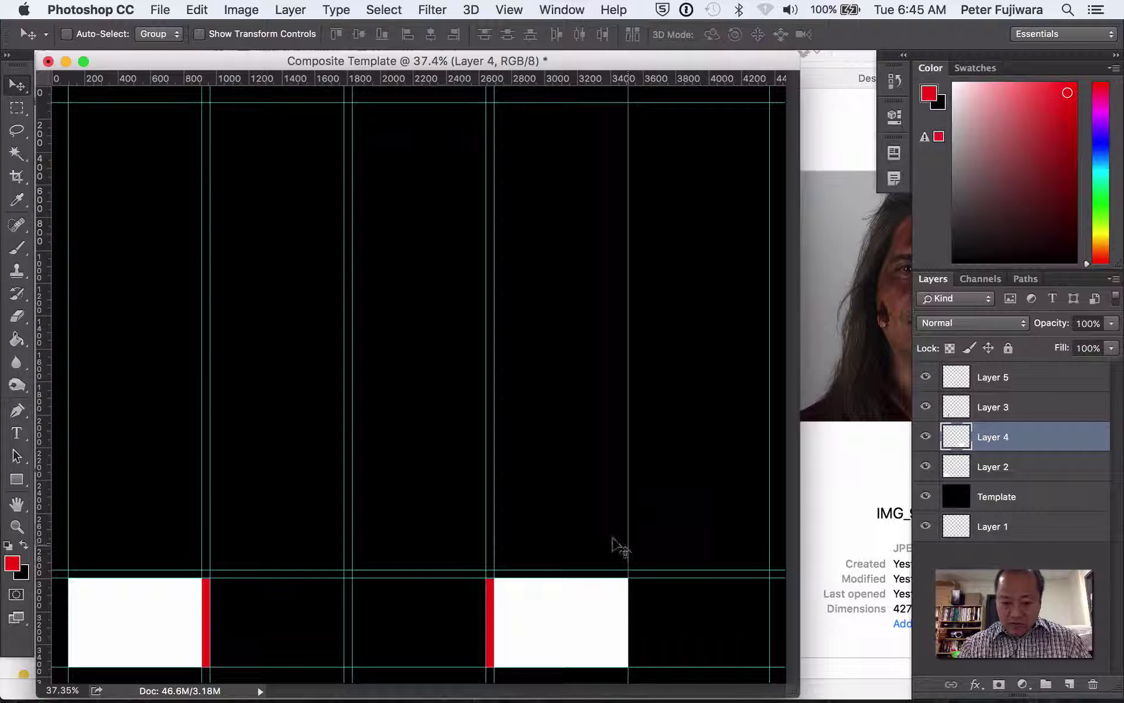
Move the red bar on Layer 5 to the fourth cell's right edge and add a guide there.
left_click(483, 614, "super")
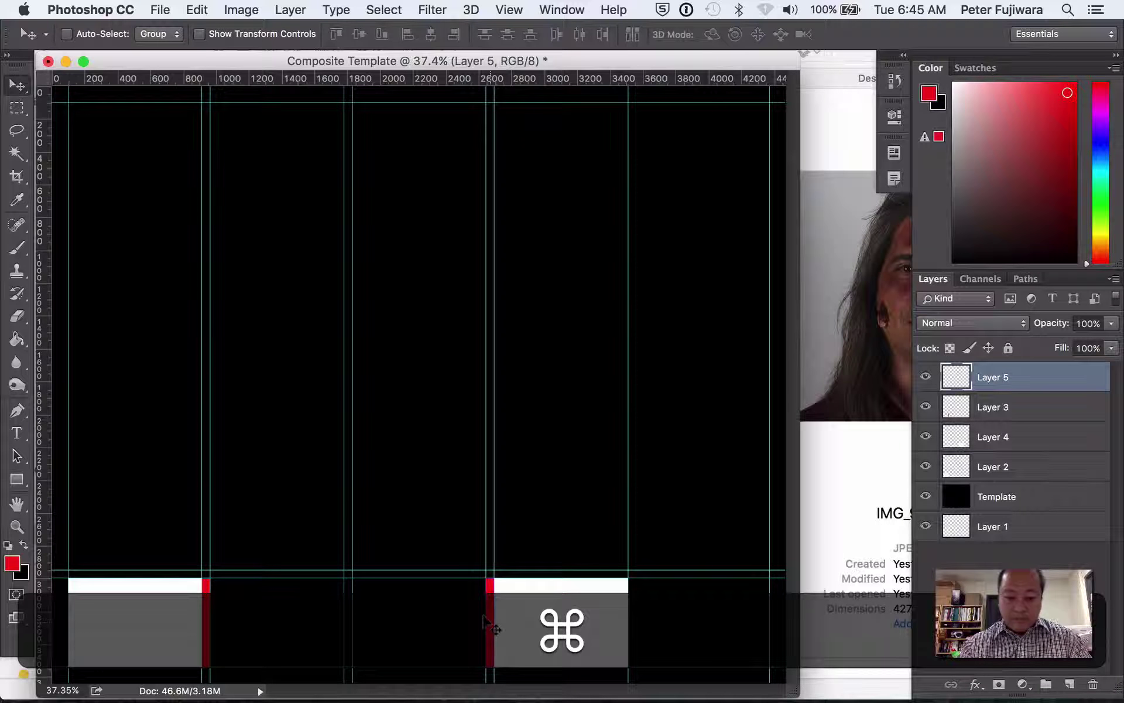
left_click_drag(484, 618, 631, 624)
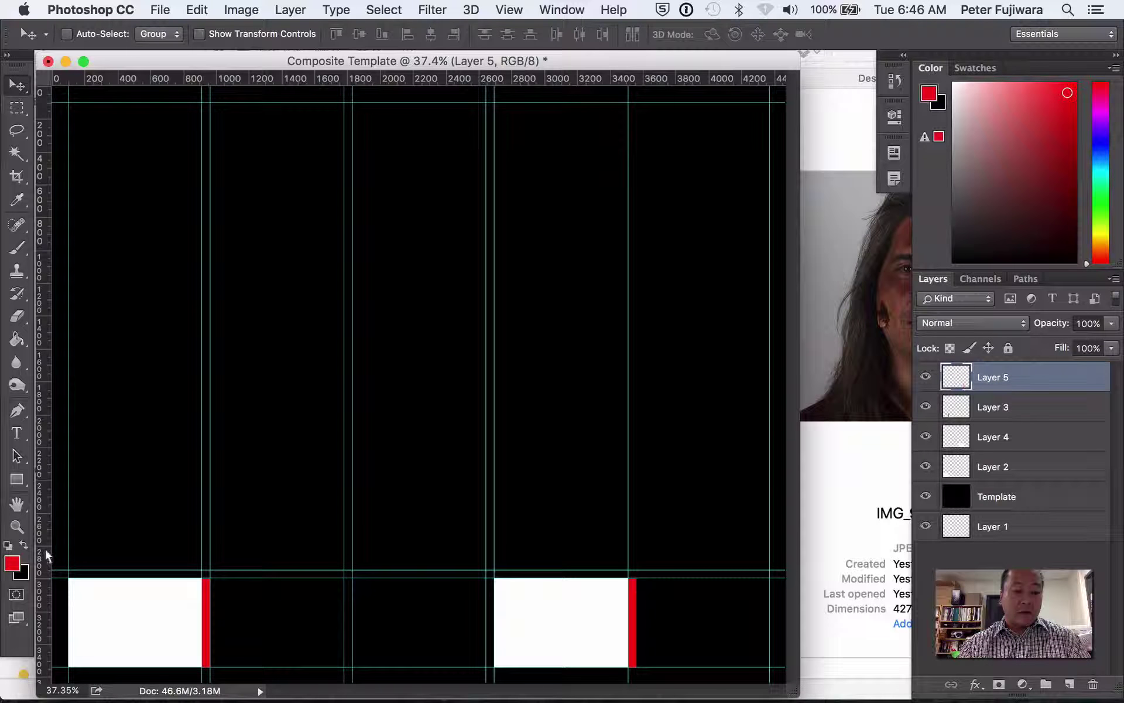
left_click_drag(47, 555, 636, 584)
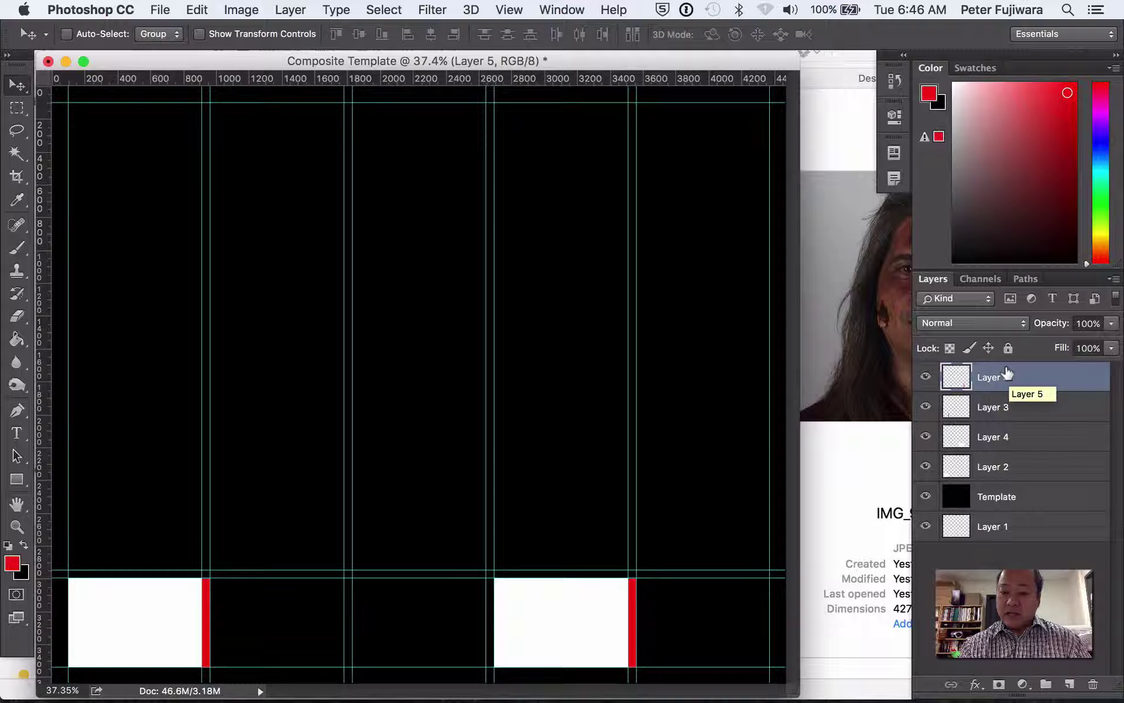
Delete helper Layers 5, 3, 4 and 2, keeping only Template and Layer 1.
left_click_drag(1007, 373, 1092, 683)
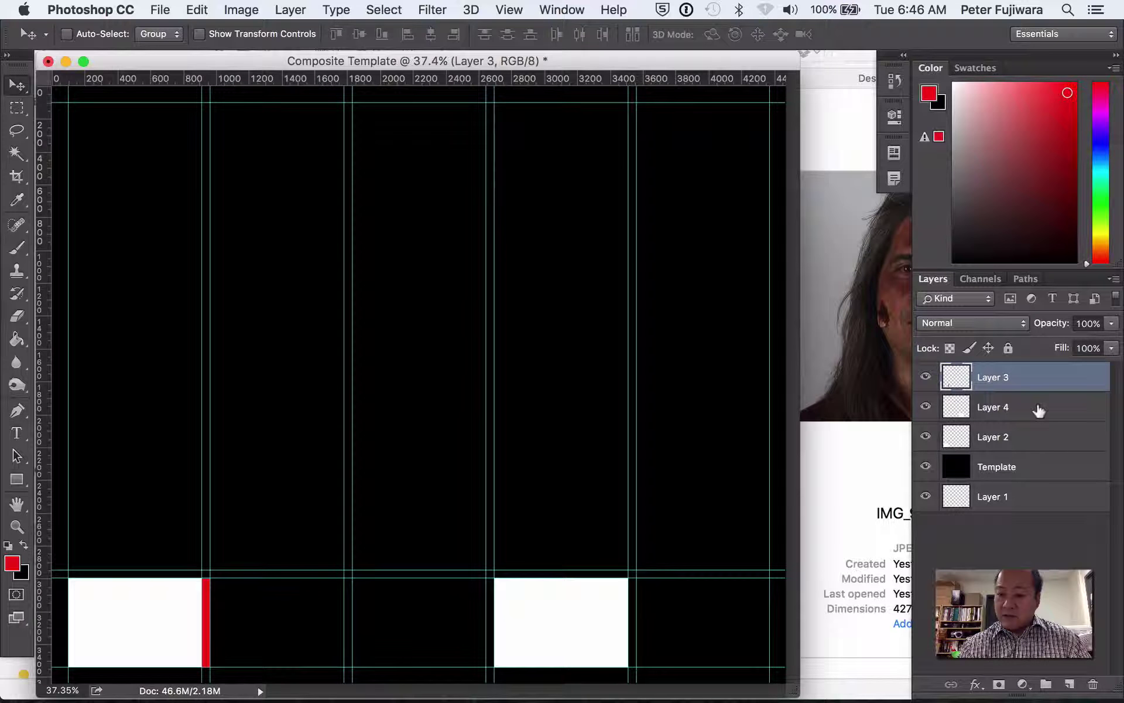
left_click_drag(1030, 376, 1091, 683)
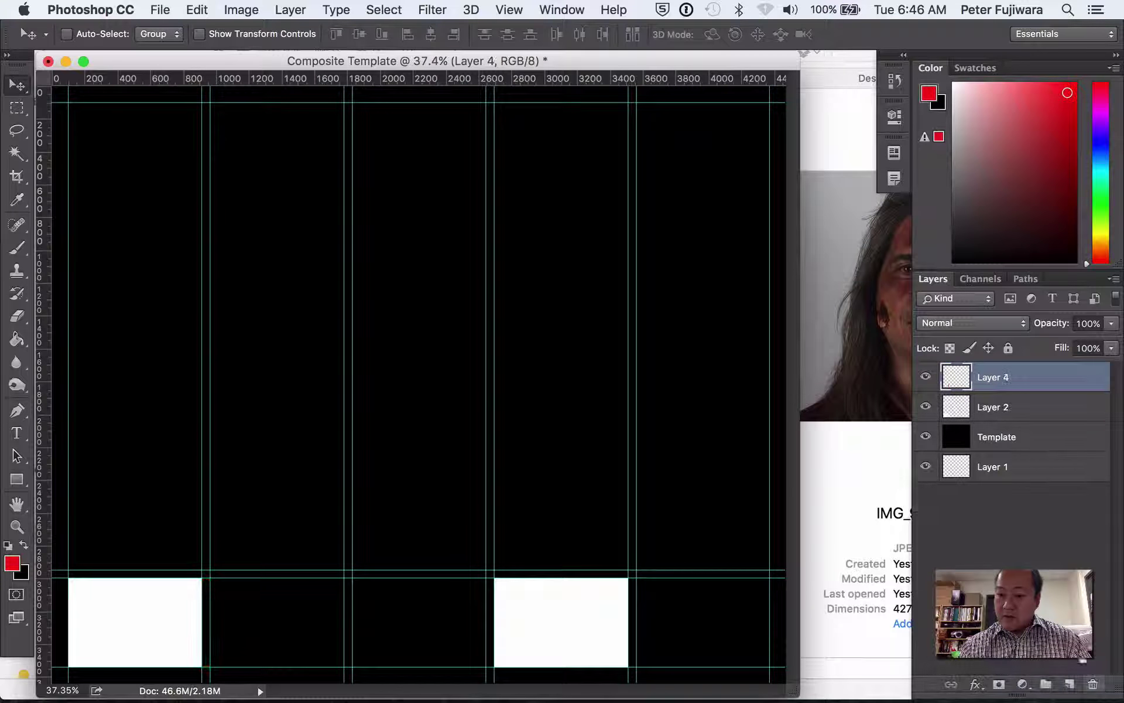
left_click(1042, 405, "shift")
left_click_drag(1031, 368, 1096, 688)
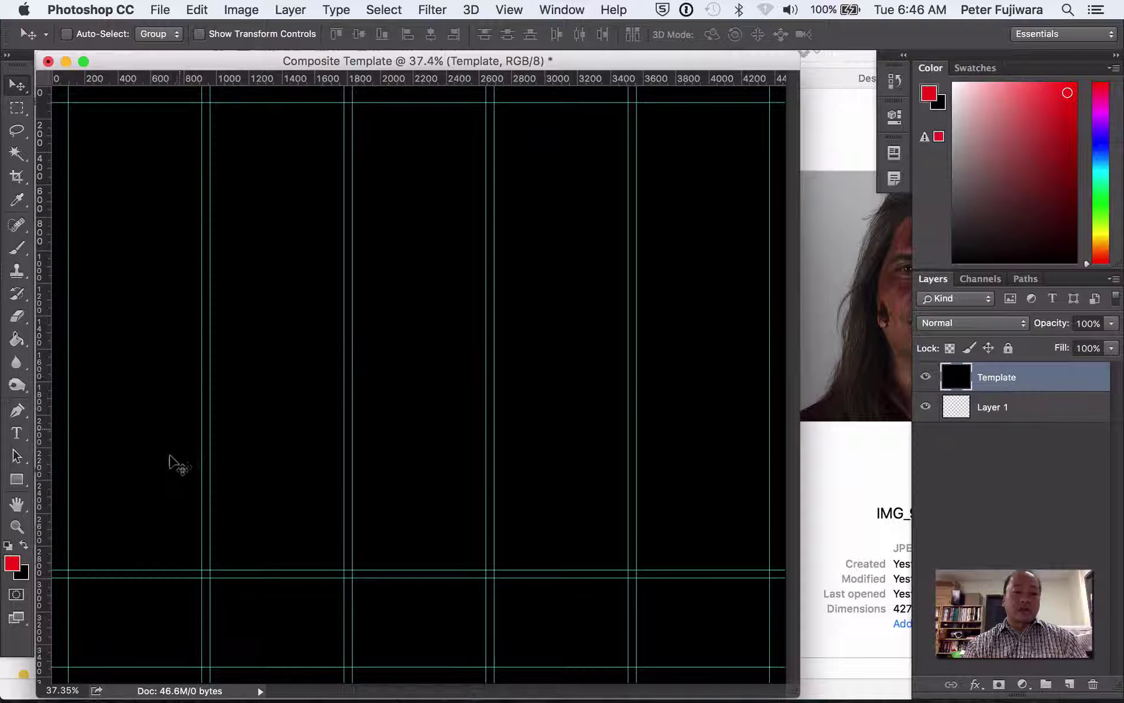
Cut the large photo window out of the Template layer to transparency.
left_click(18, 111)
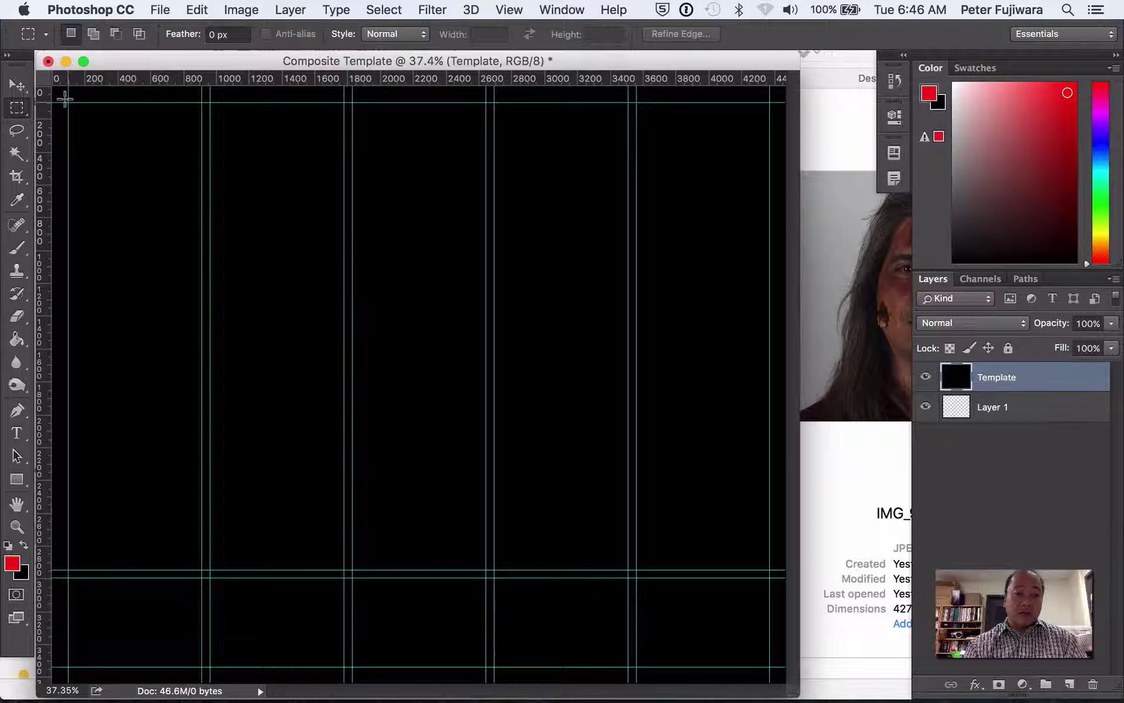
left_click_drag(65, 99, 195, 563)
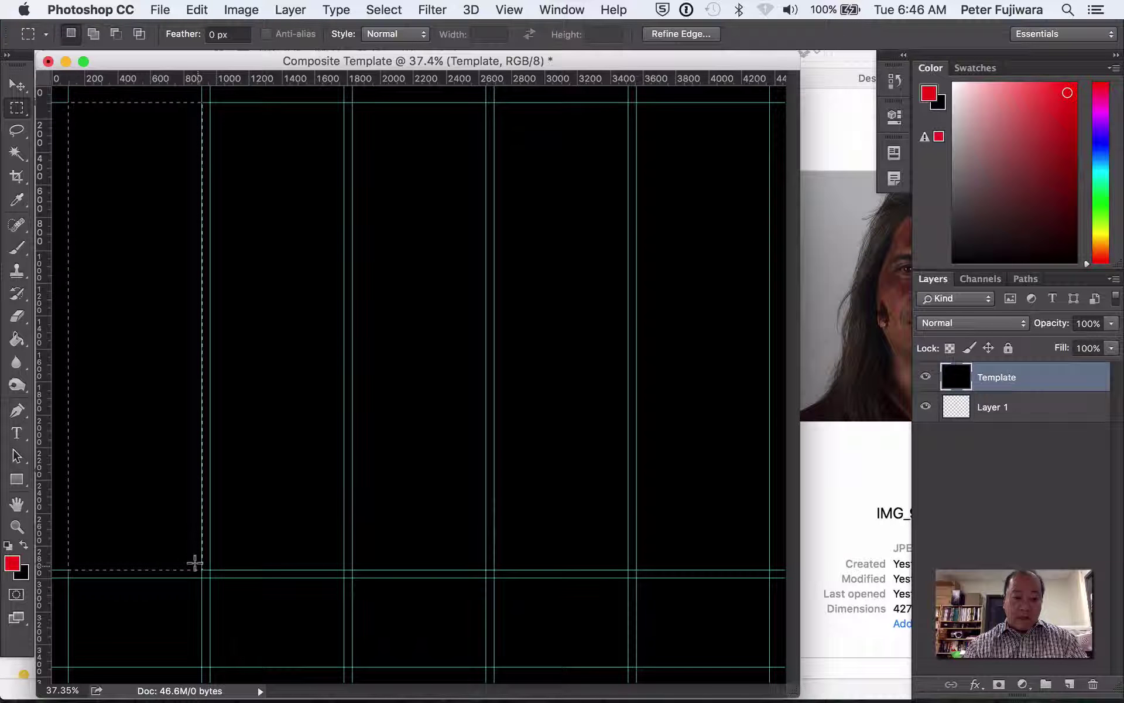
key("BackSpace")
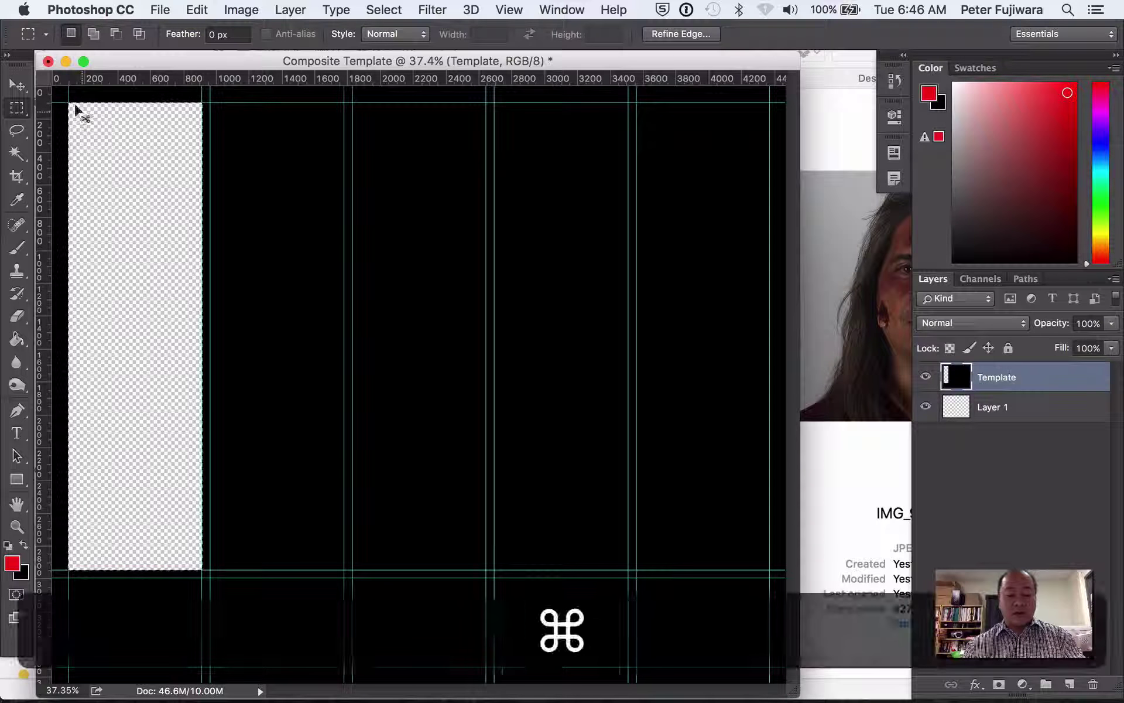
key("super+z")
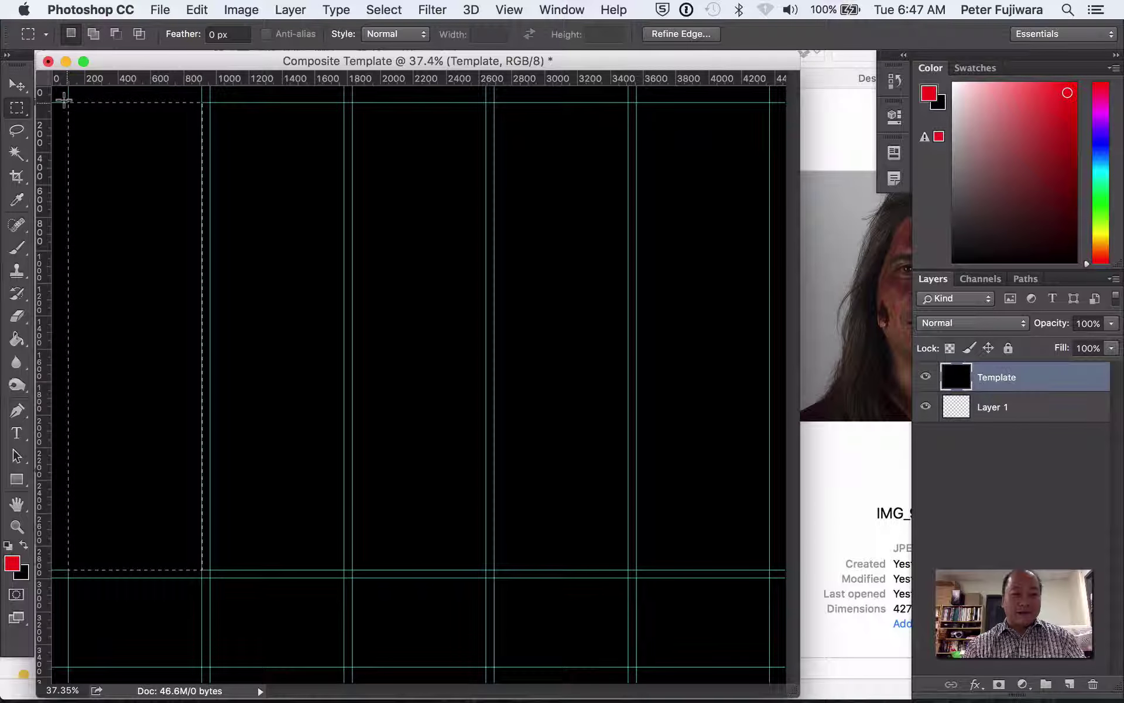
left_click(63, 100)
left_click_drag(64, 100, 760, 568)
key("BackSpace")
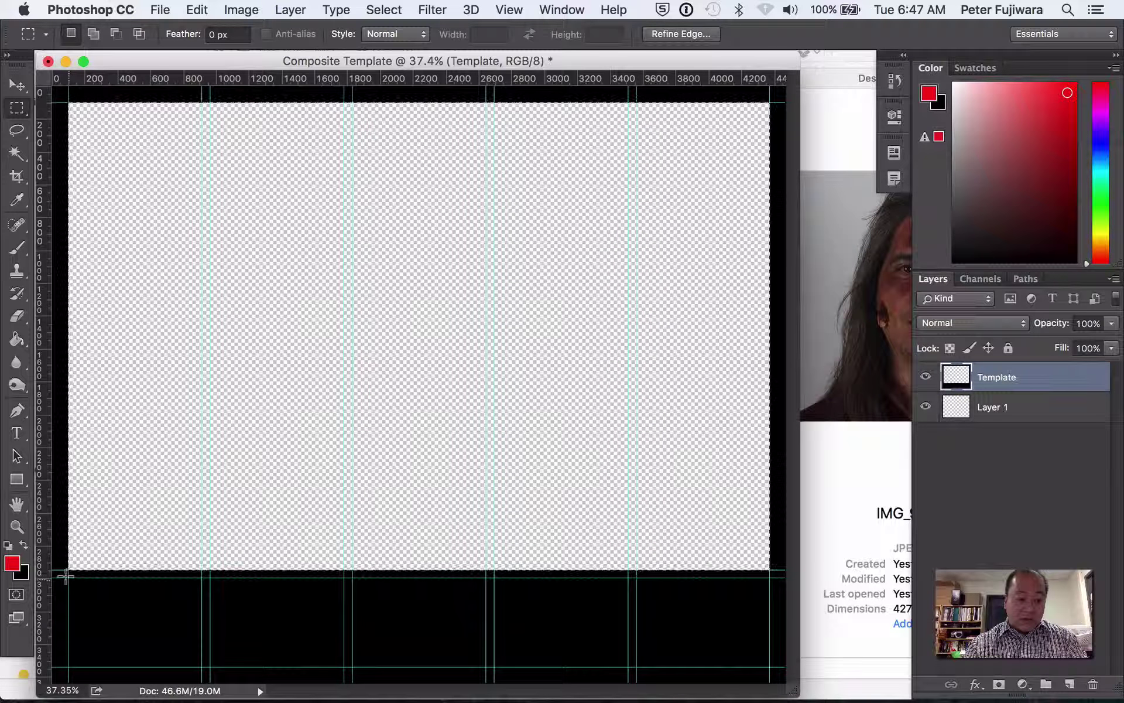
Clear each of the five small bottom cells to transparency, leaving black dividers.
left_click_drag(123, 631, 198, 657)
key("BackSpace")
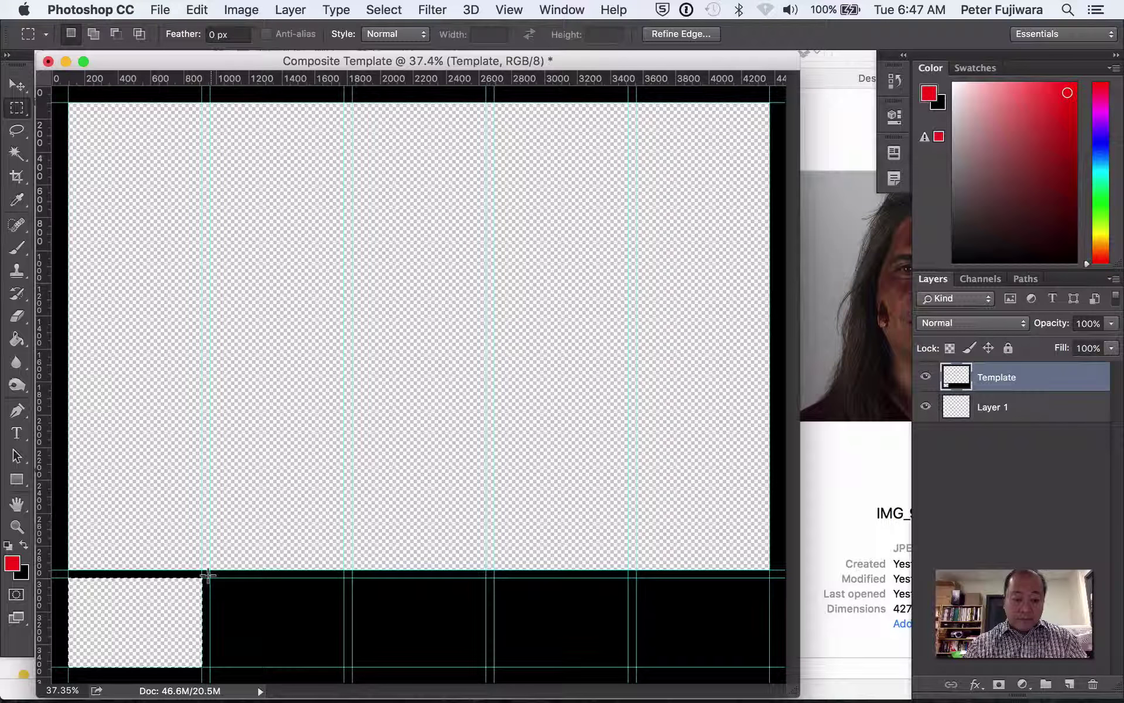
left_click_drag(208, 575, 338, 663)
key("BackSpace")
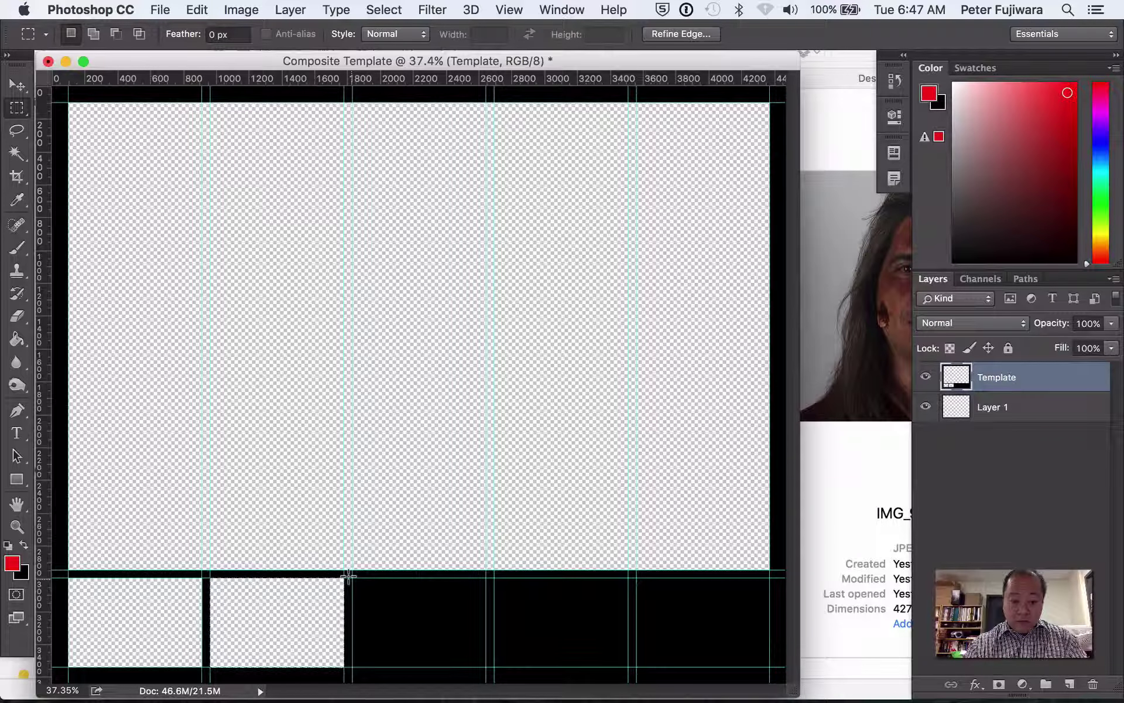
left_click_drag(351, 577, 478, 669)
key("BackSpace")
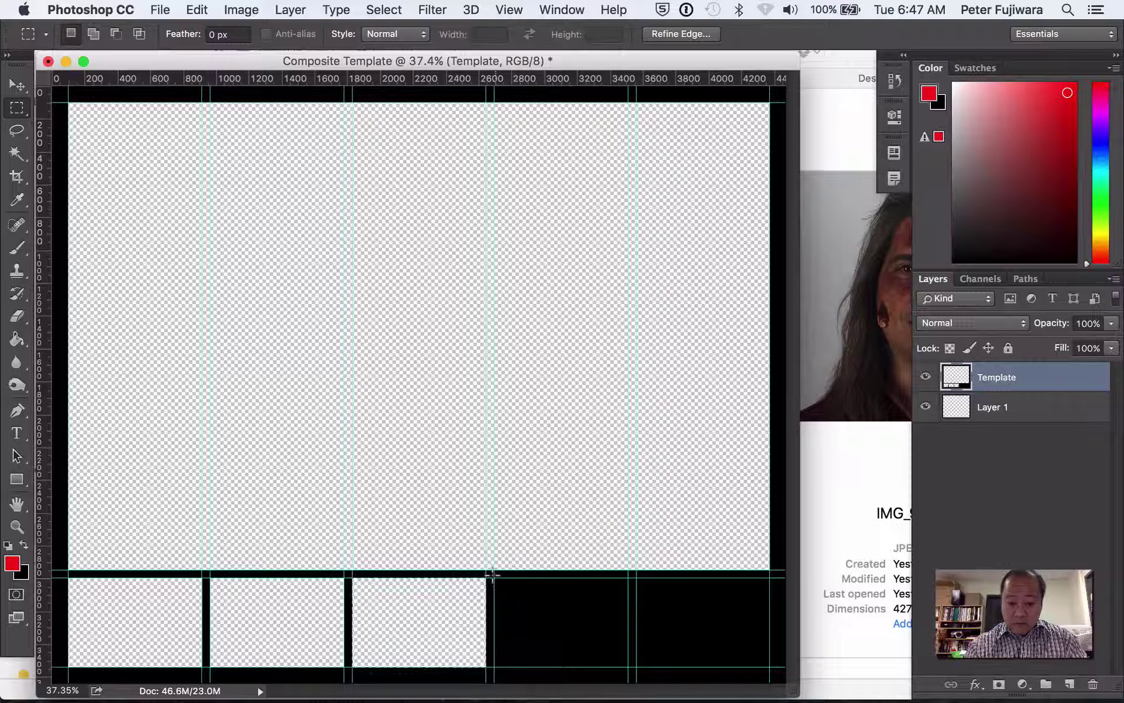
left_click_drag(495, 578, 621, 662)
key("BackSpace")
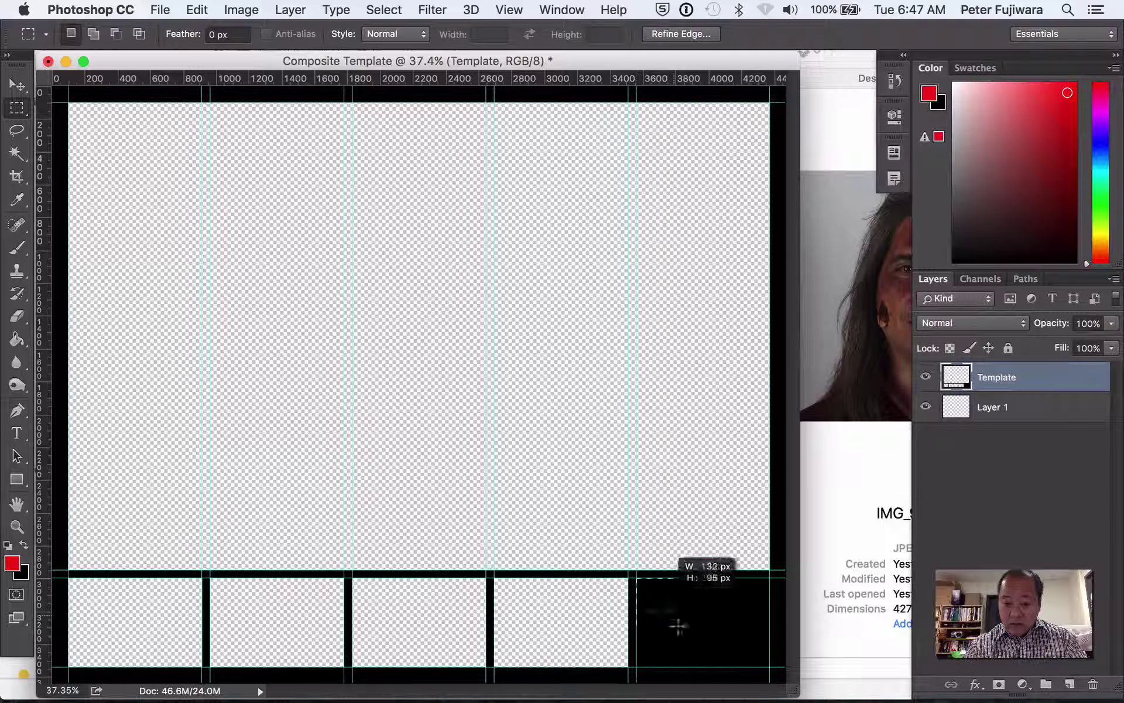
left_click_drag(739, 662, 760, 660)
key("BackSpace")
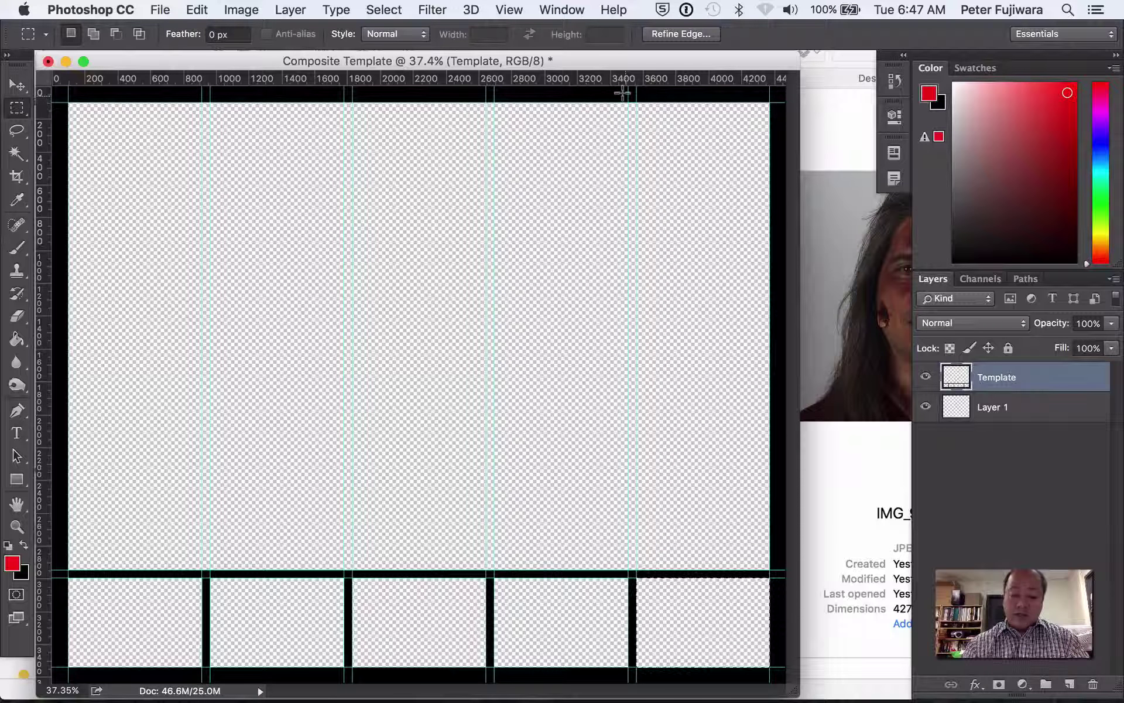
Hide the guides with Cmd+; to reveal the clean black frame with six transparent windows.
key("super+semicolon")
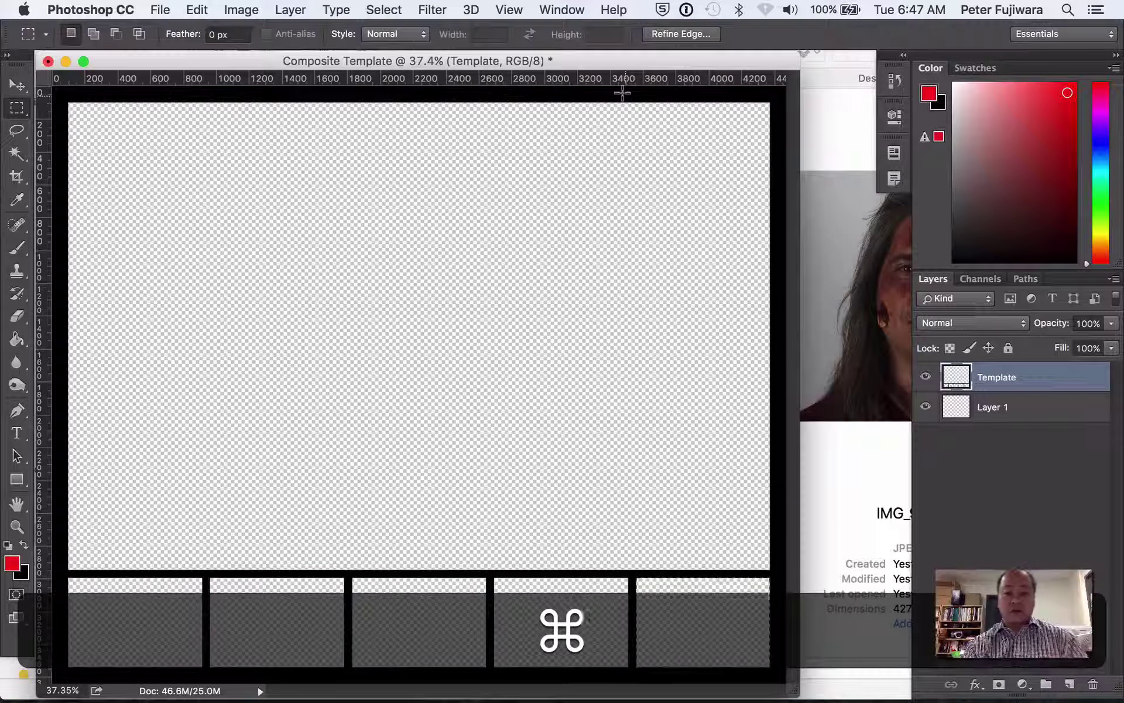